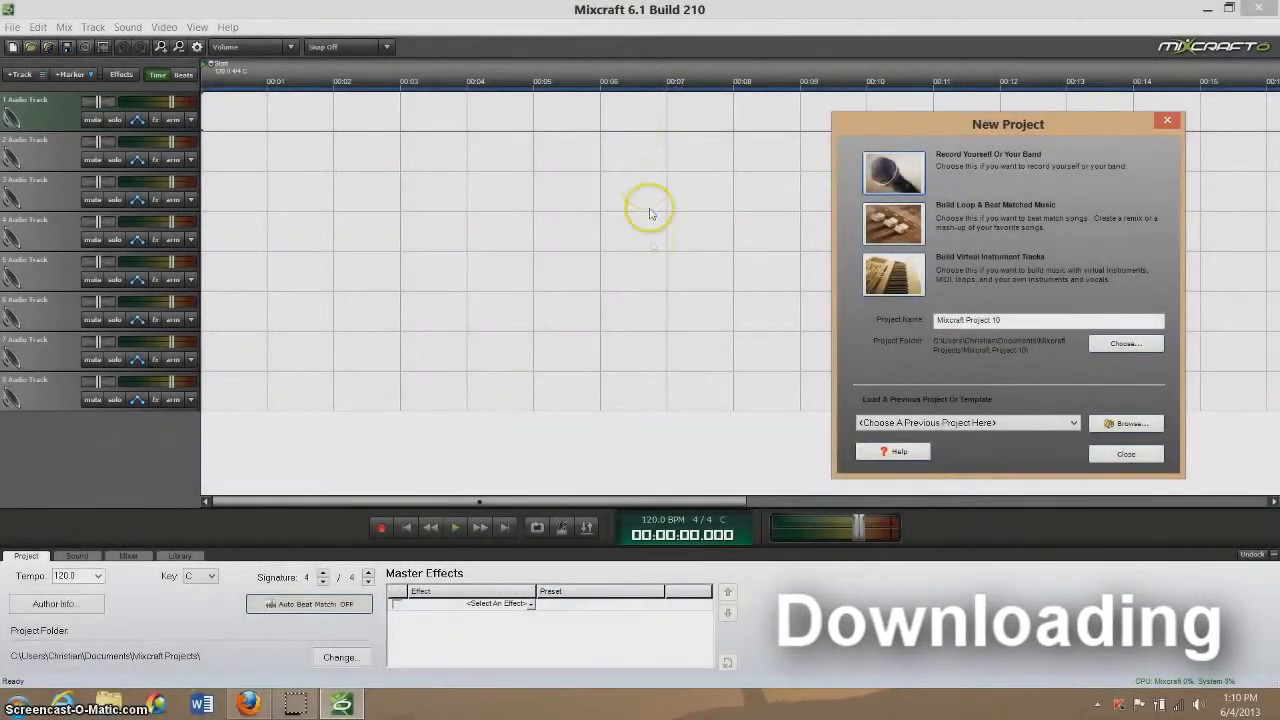
Step: Switch to Firefox, open Acoustica's Download Mixcraft 6 page from the search results, and dismiss the installer's save prompt
mouse_move(241, 708)
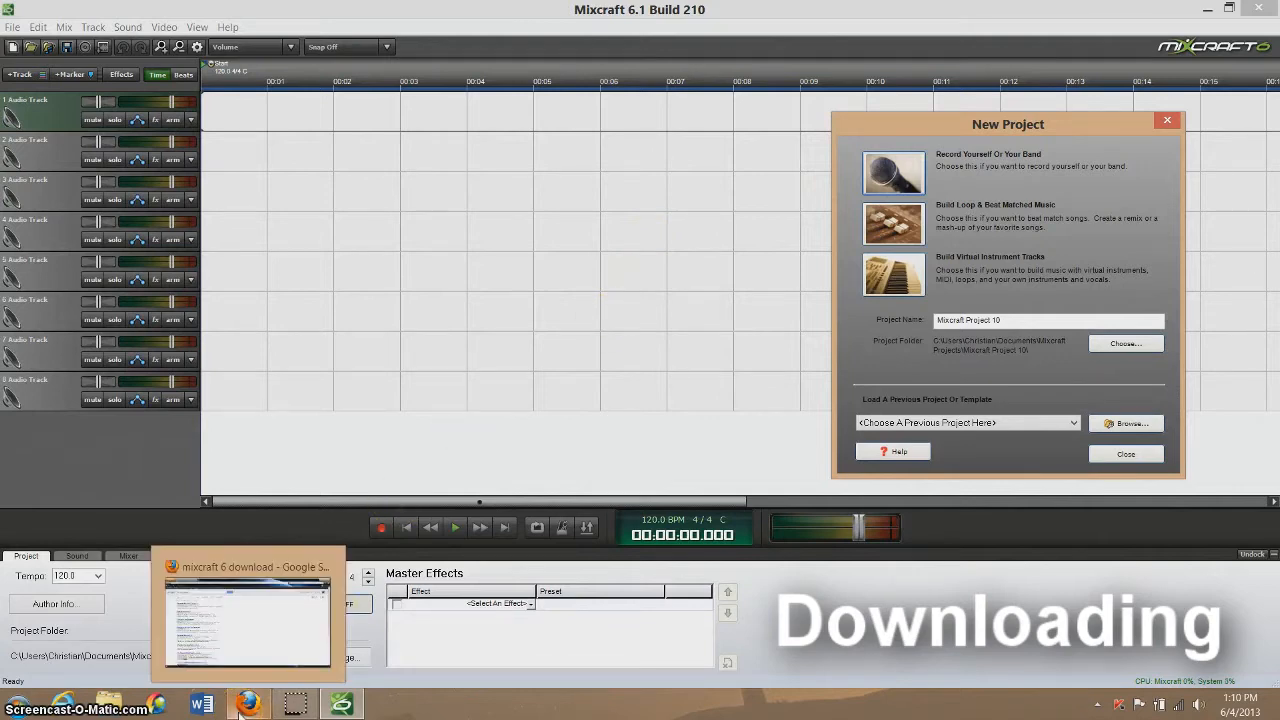
click(241, 708)
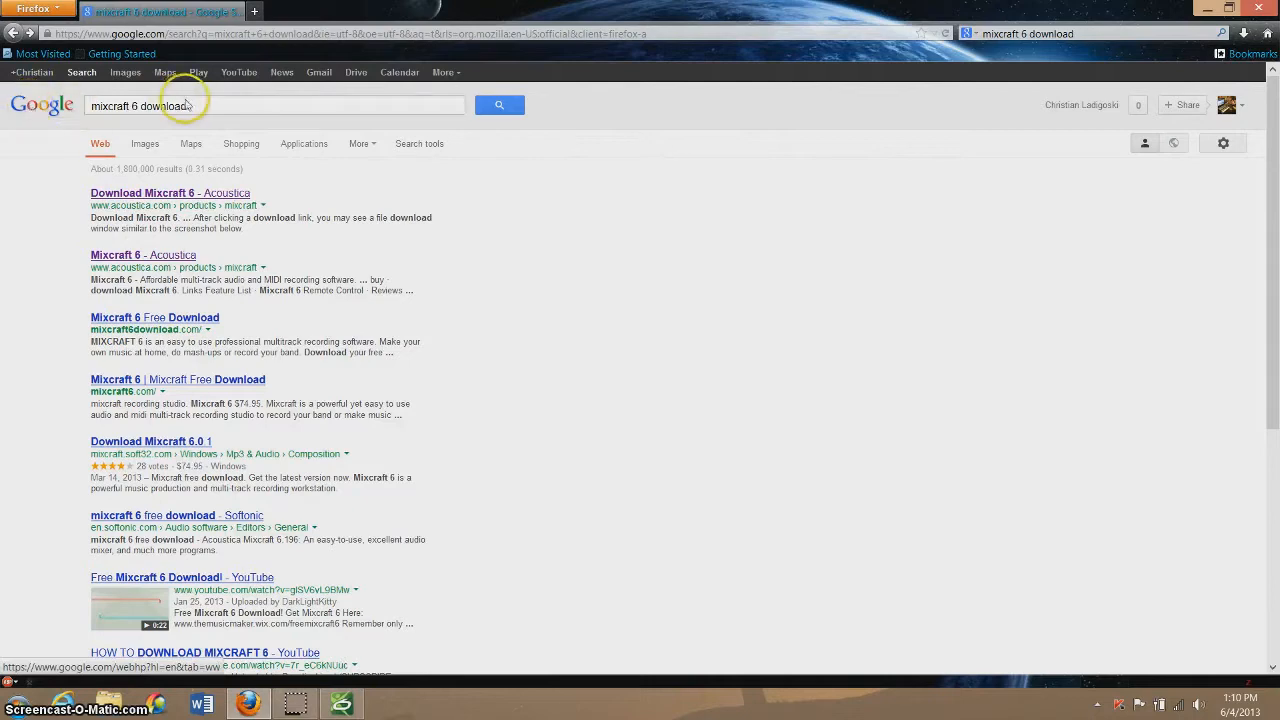
drag(200, 106, 131, 106)
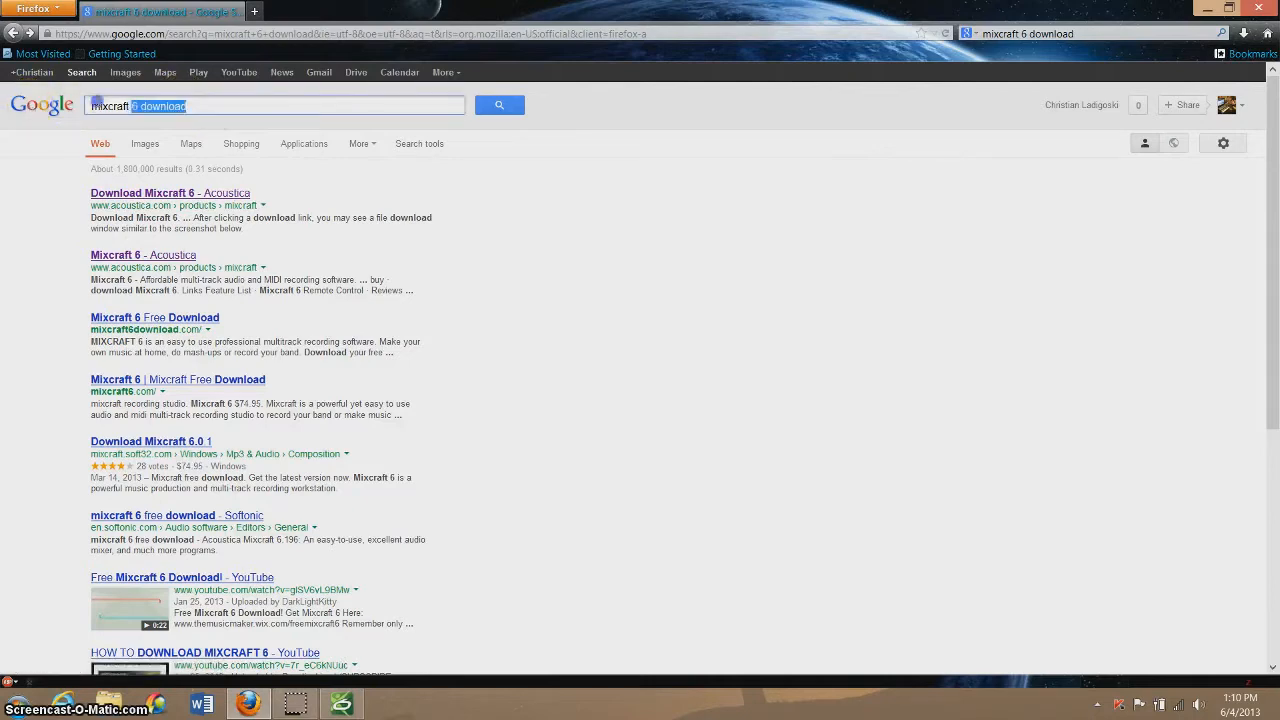
click(208, 106)
click(224, 194)
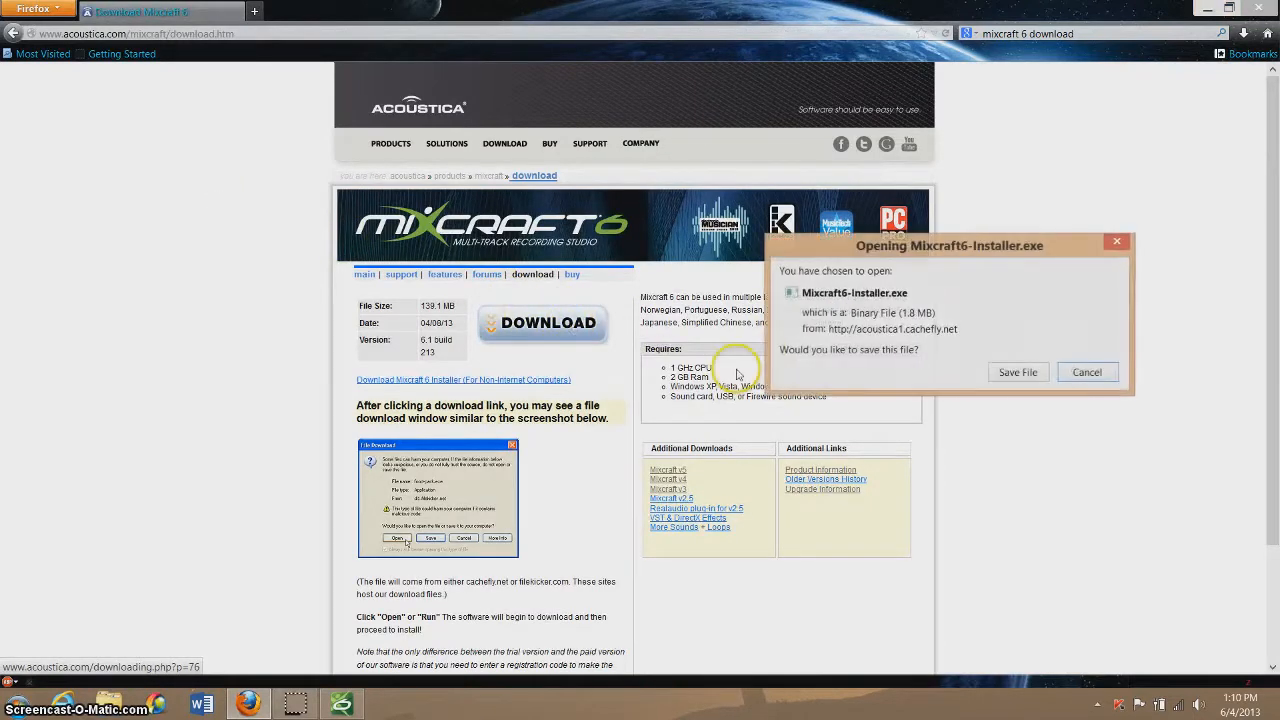
click(1114, 243)
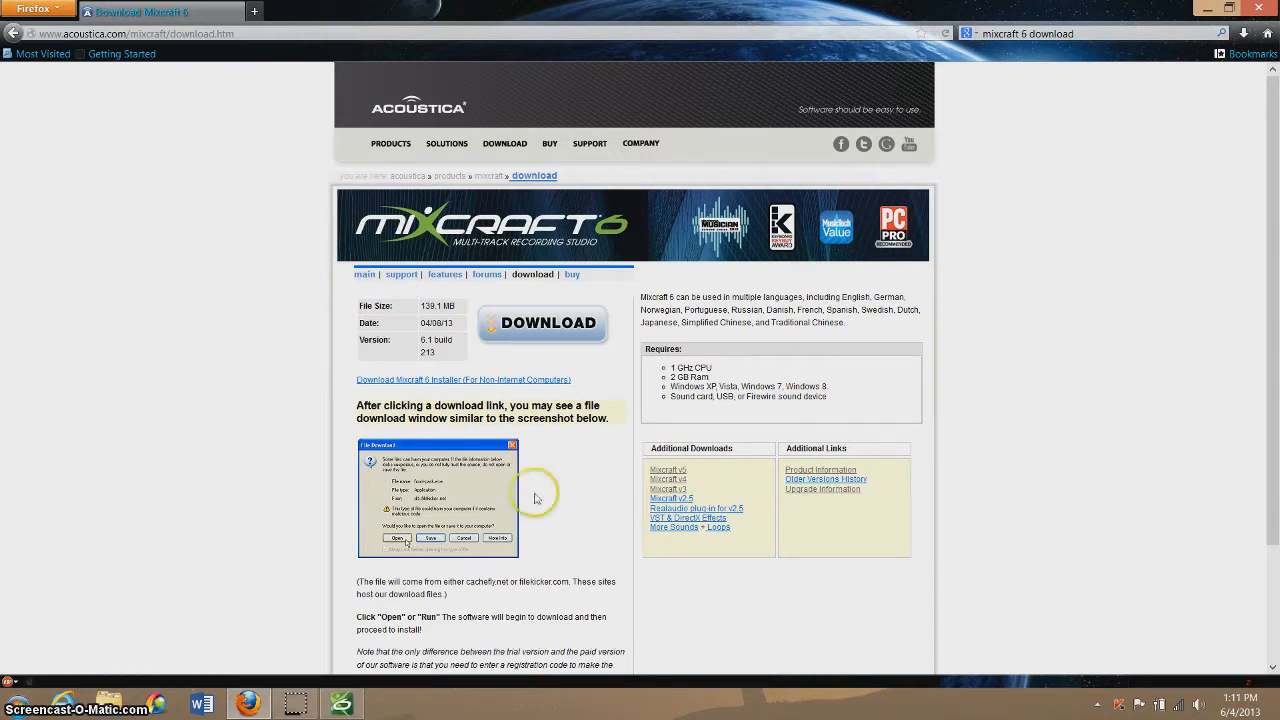
Step: Switch back to Mixcraft and start a new project for recording yourself or your band
click(338, 705)
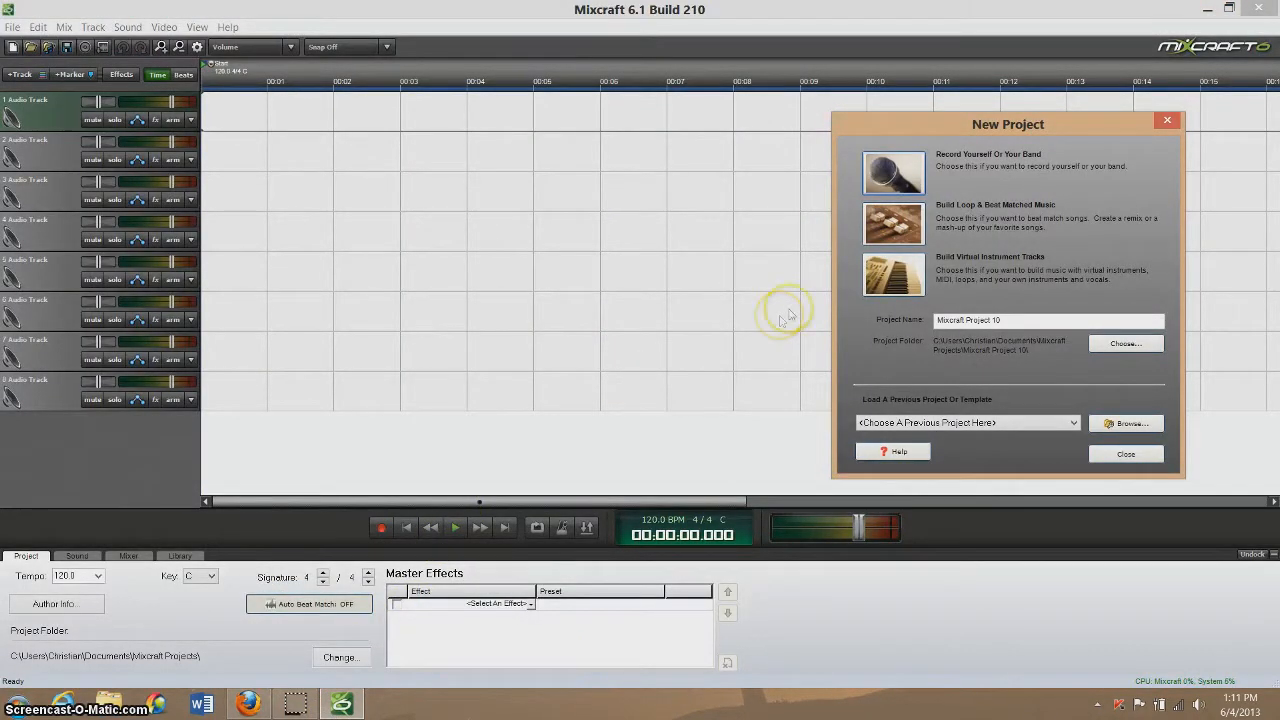
drag(1008, 126, 710, 120)
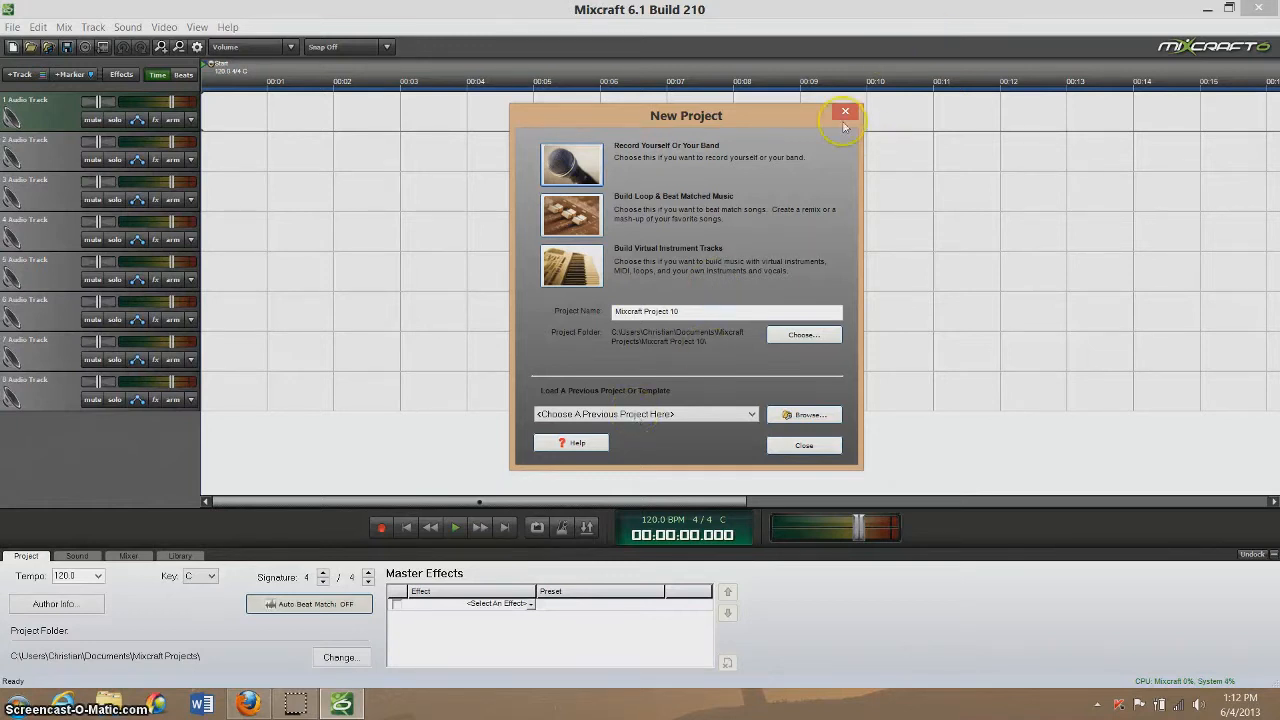
click(566, 168)
Step: Import the sound file 1st Symphony - 4th Movement into the first audio track
click(296, 168)
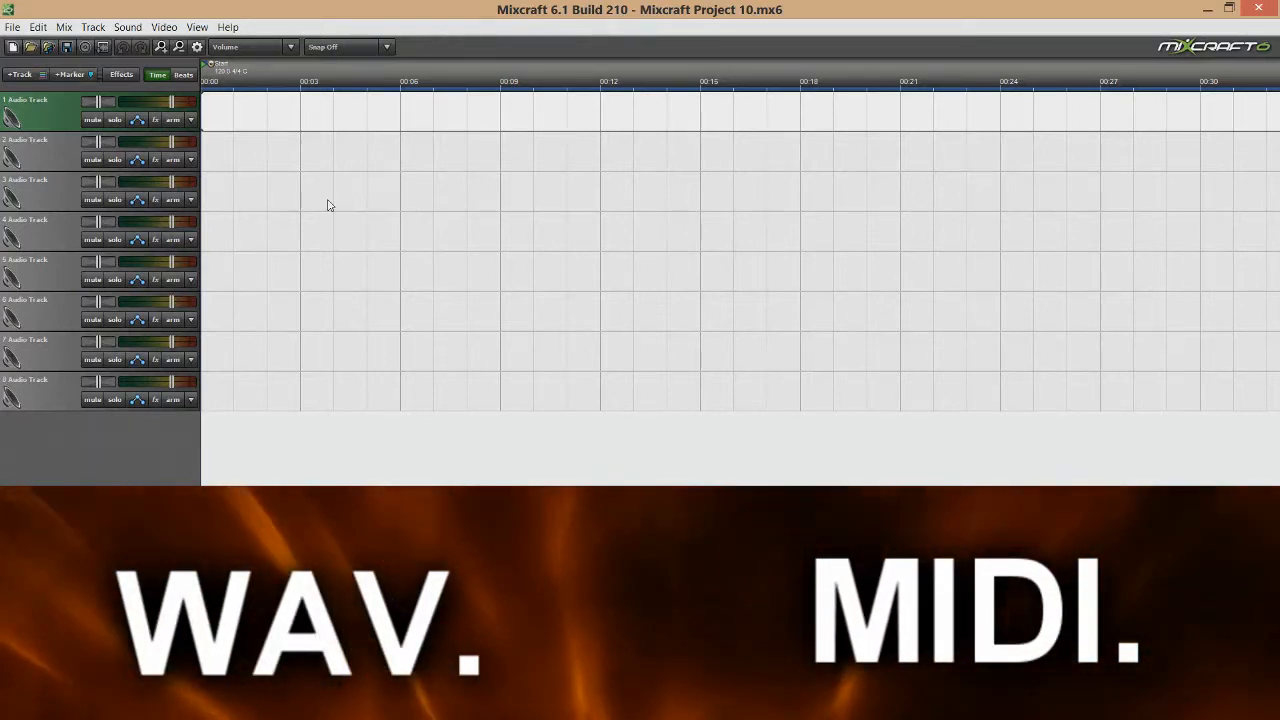
click(883, 455)
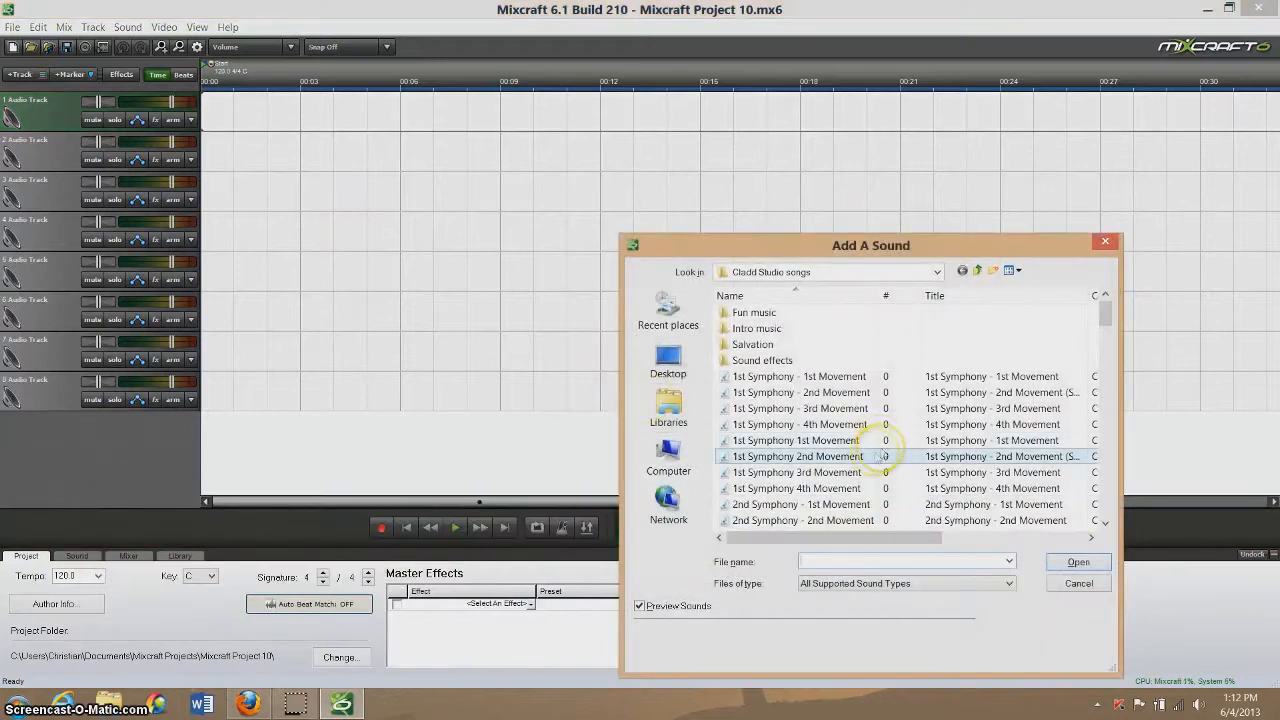
click(842, 424)
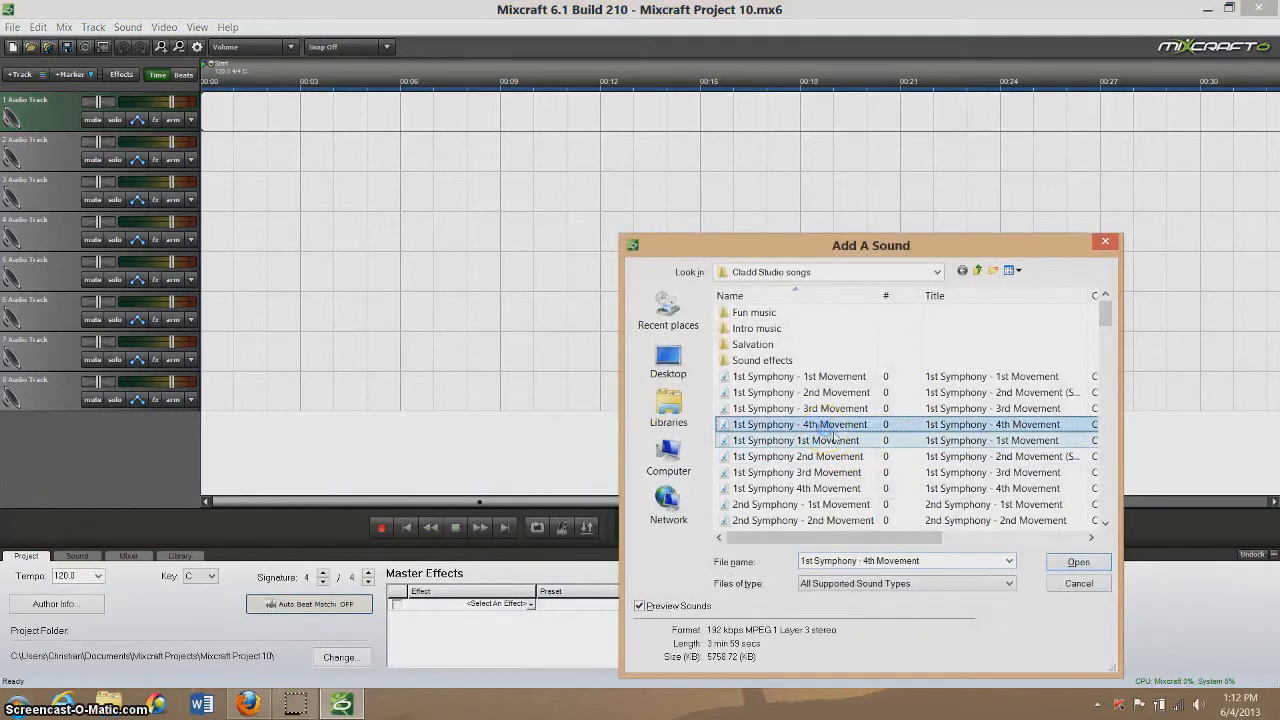
click(1062, 566)
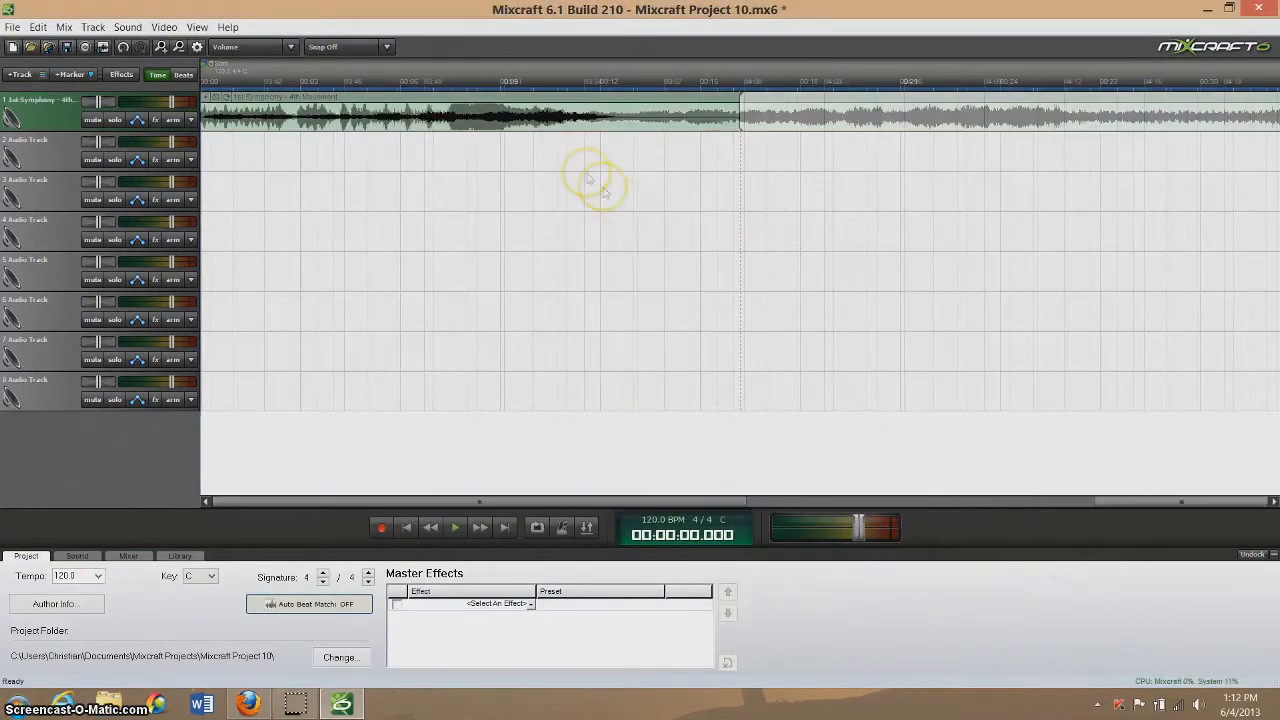
Step: Show the imported clip's sound details and examine the beginning of its waveform up close
click(458, 110)
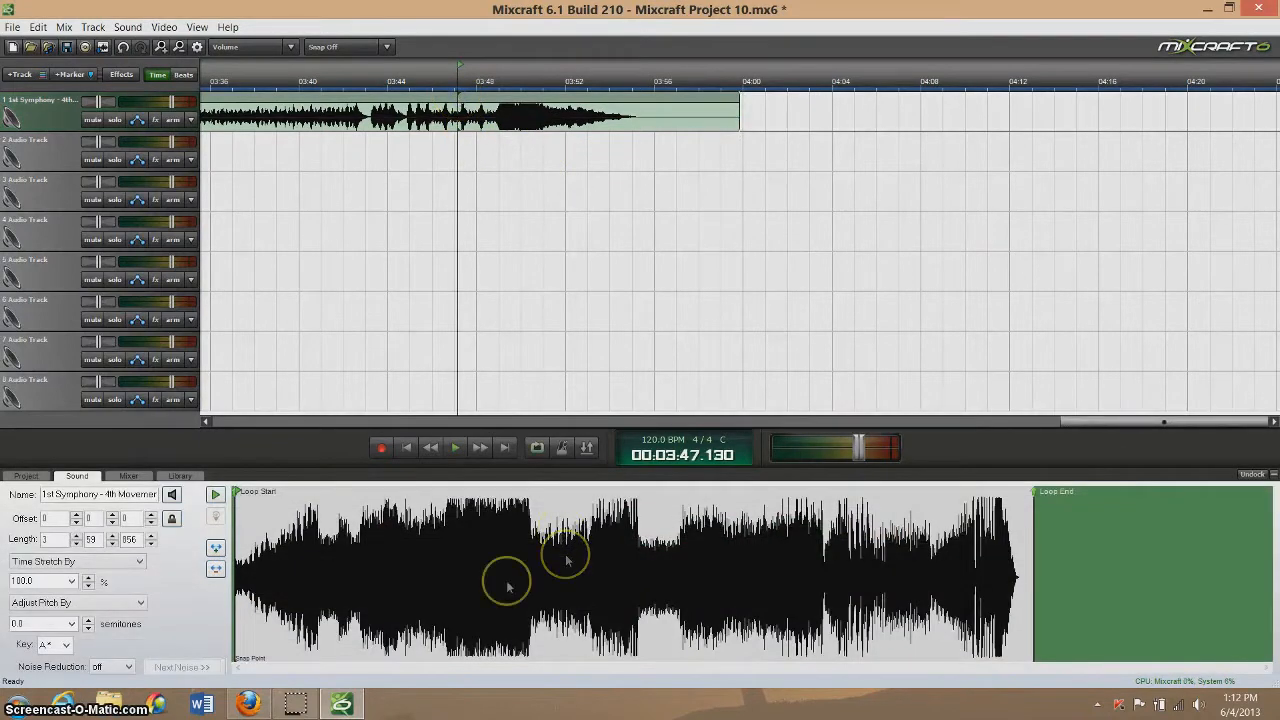
scroll(468, 540, up, 2)
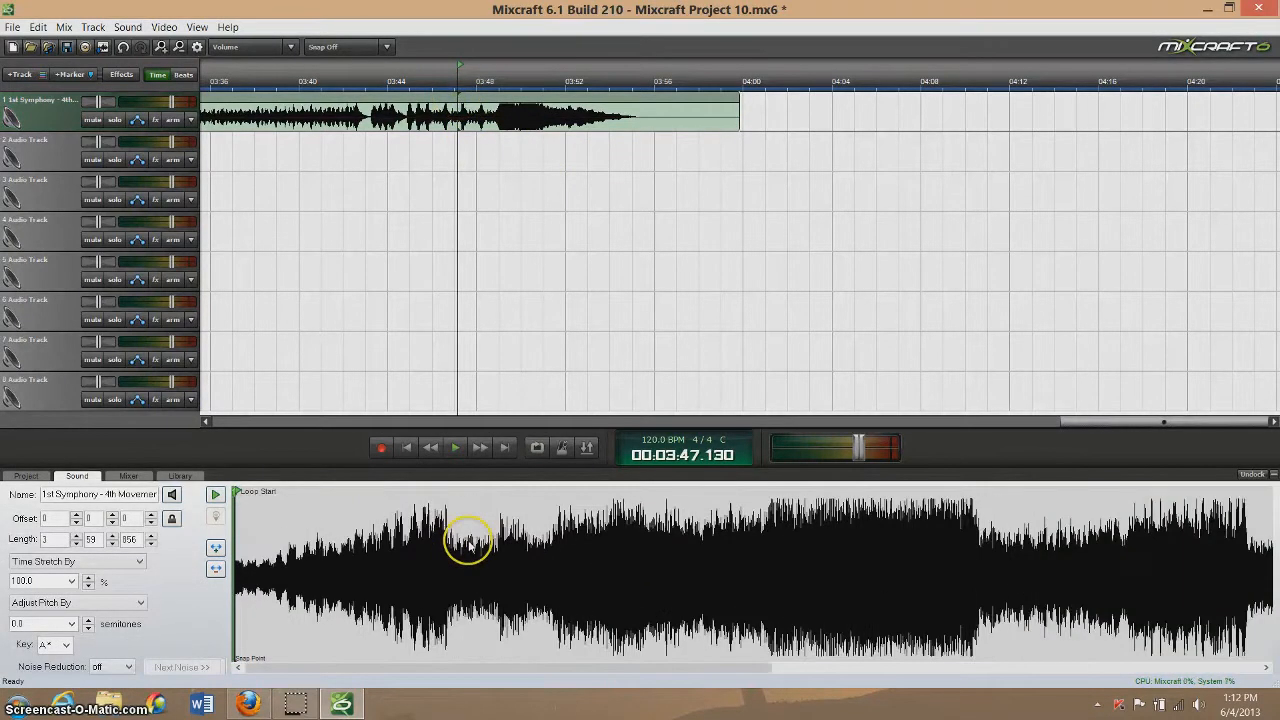
scroll(480, 542, up, 2)
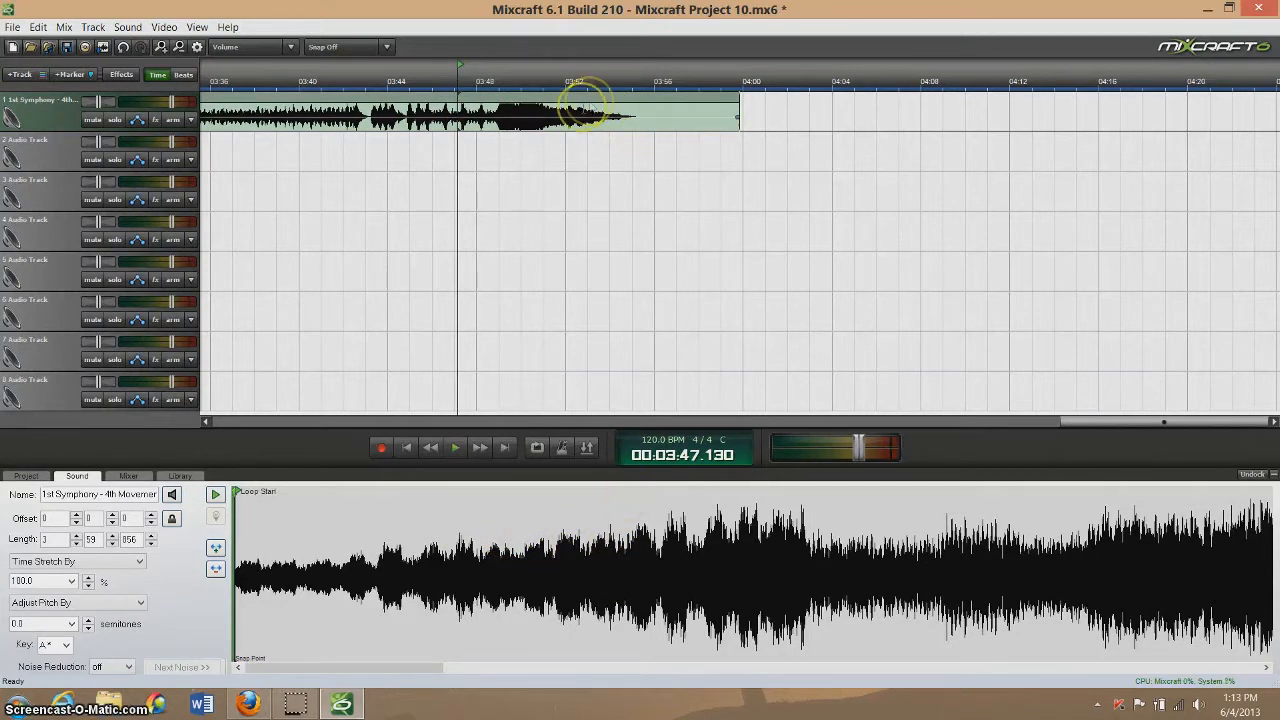
Step: Delete the imported symphony clip and return the playhead to the project start
click(580, 97)
key(Delete)
click(404, 446)
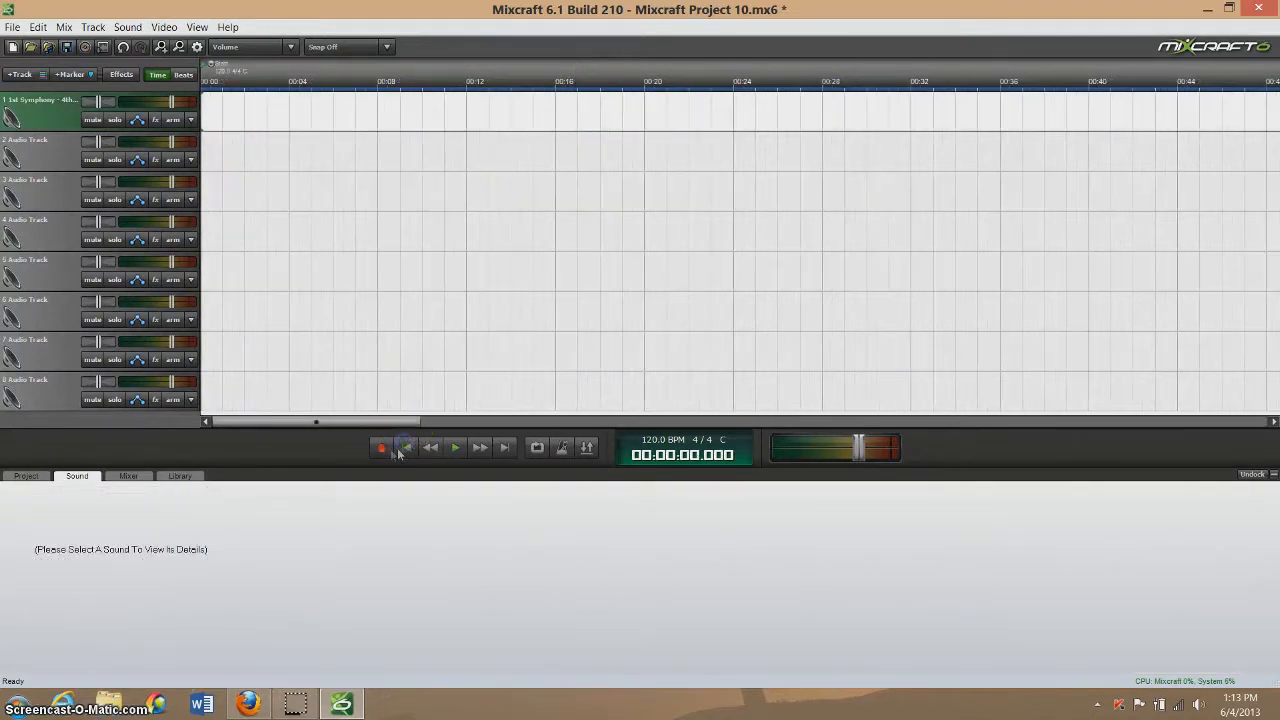
Step: Record an audio take of about 5 seconds on the first track
click(381, 447)
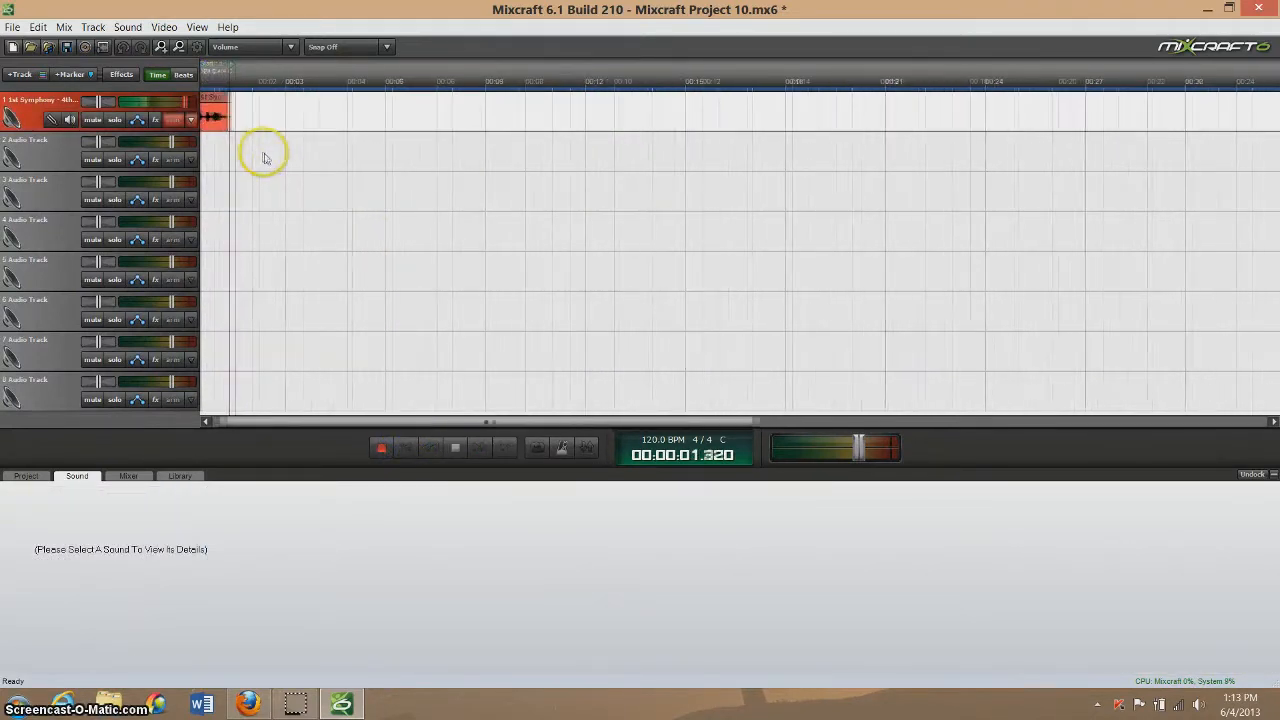
drag(342, 422, 303, 410)
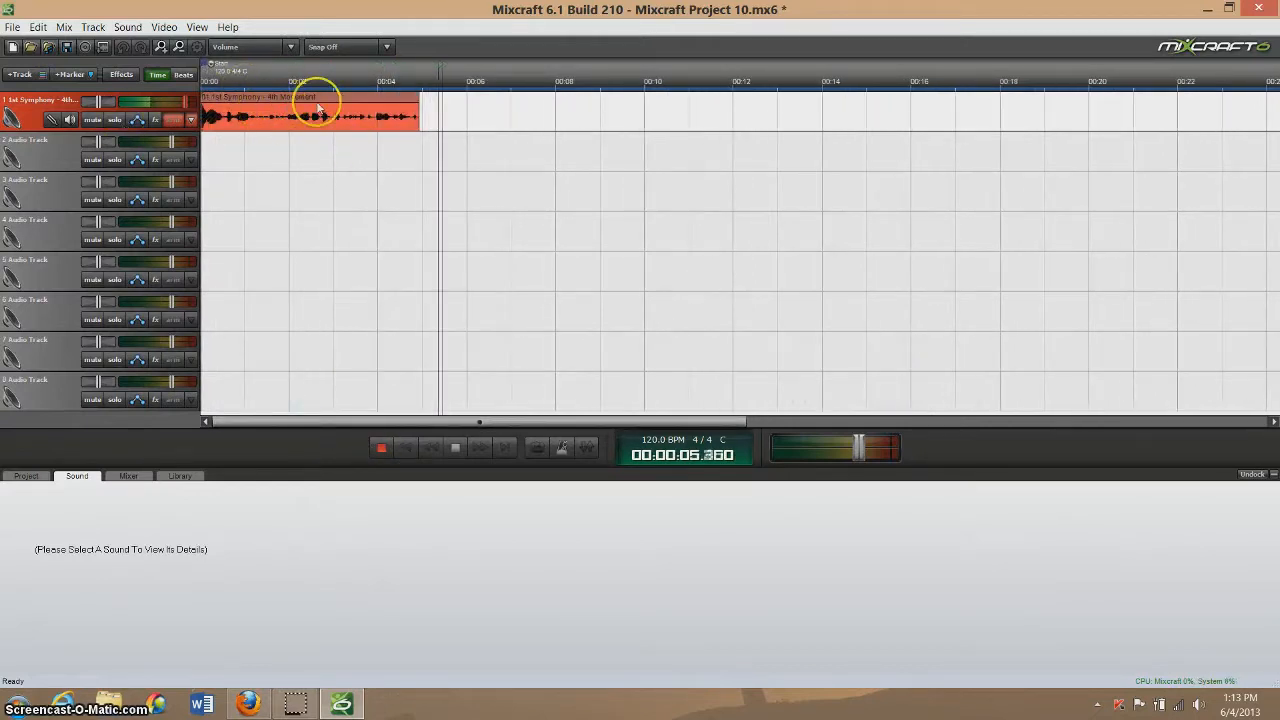
key(space)
Step: Delete the recorded take, disarm the first track and return the playhead to the project start
click(353, 96)
key(Delete)
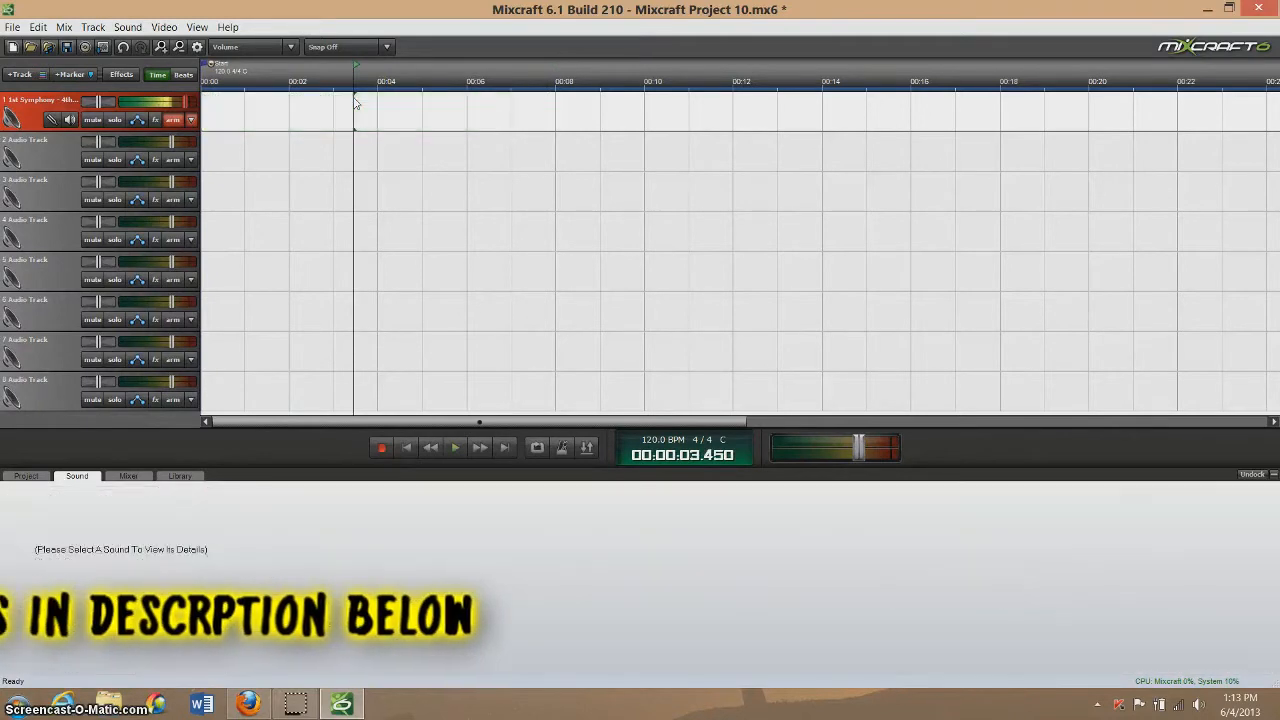
click(174, 118)
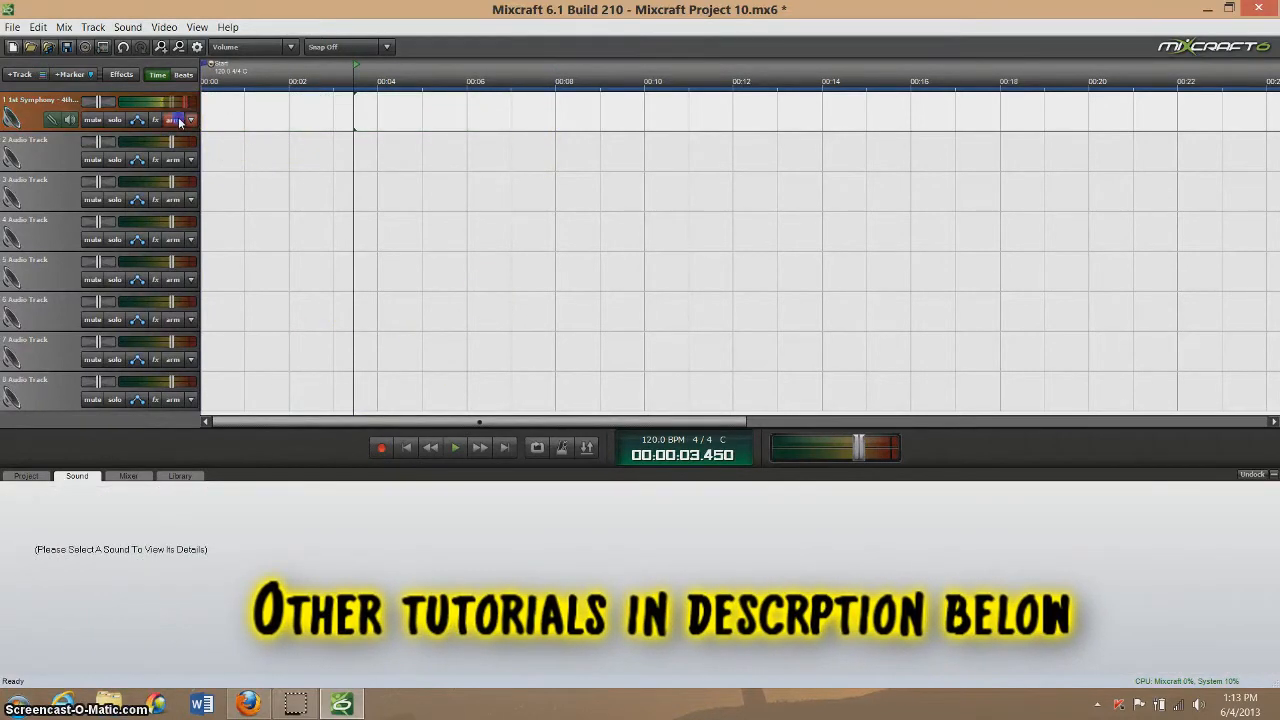
click(407, 447)
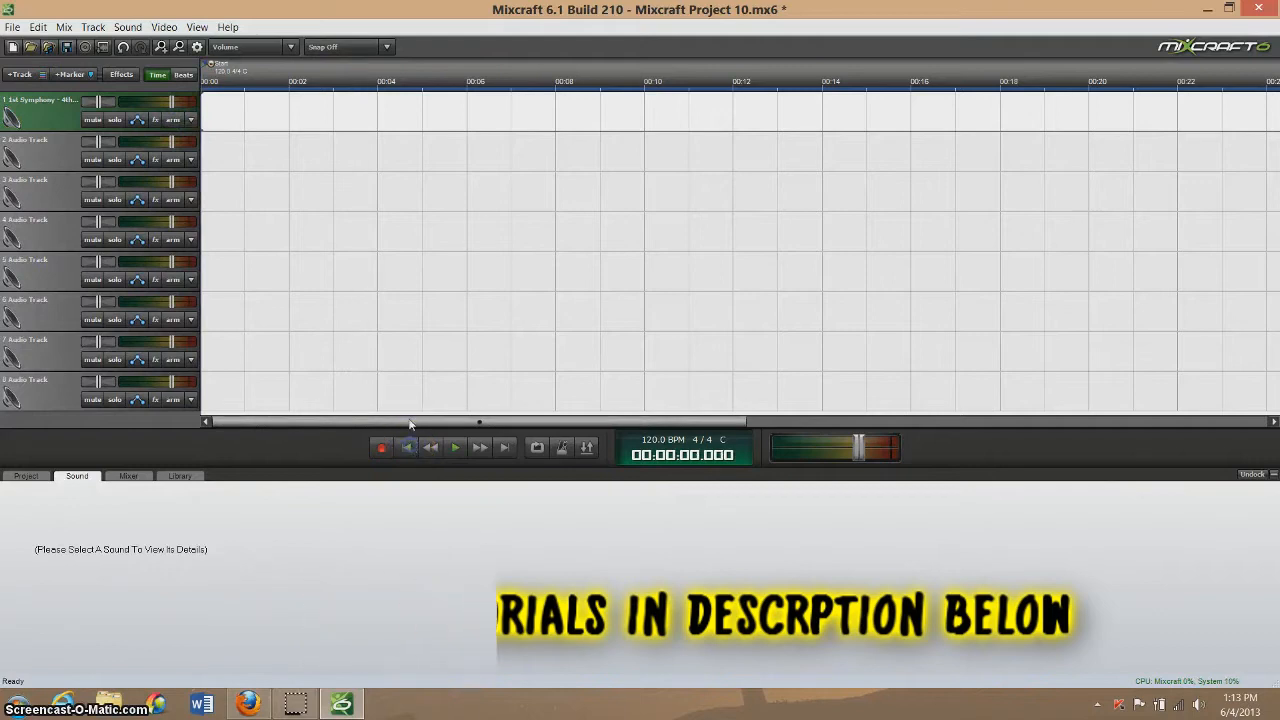
Step: Insert a virtual instrument track above the first track and add an empty MIDI clip at its start
right_click(57, 118)
mouse_move(110, 125)
click(400, 140)
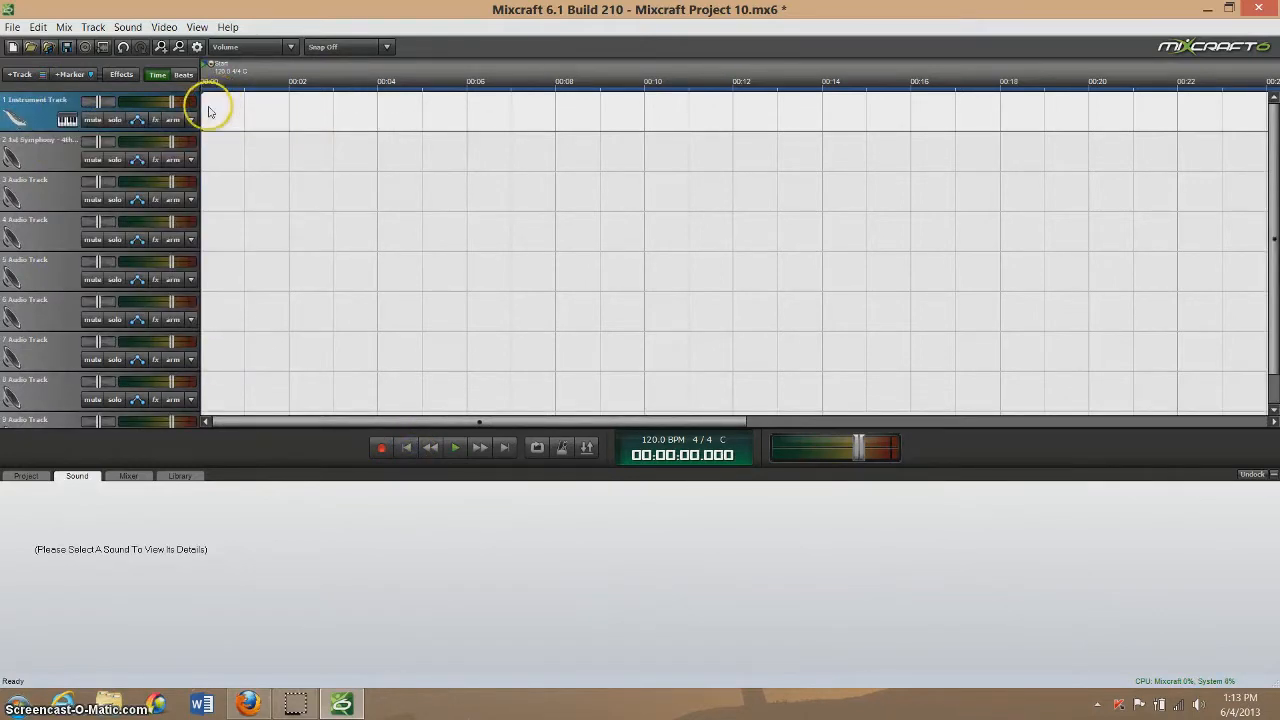
double_click(205, 115)
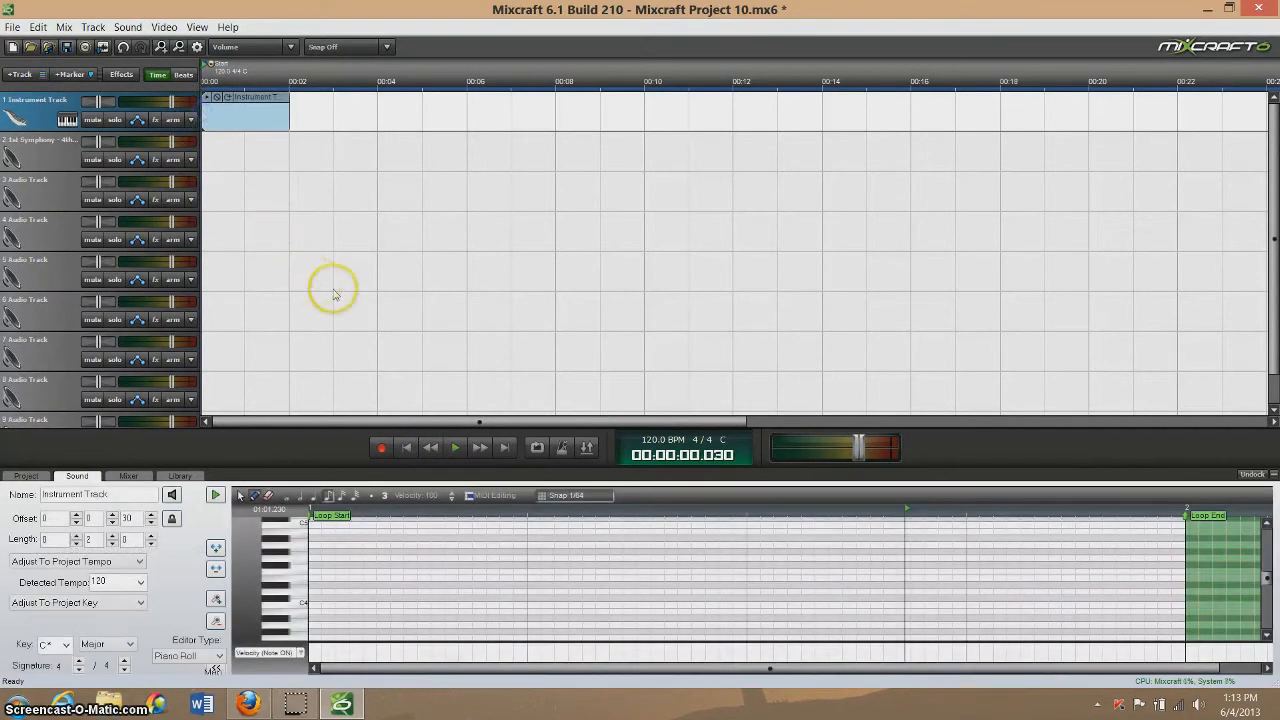
Step: Draw eight eighth notes at varied pitches across the MIDI clip in the piano roll
click(322, 584)
click(446, 538)
click(487, 611)
click(638, 565)
click(692, 598)
click(776, 538)
click(899, 584)
click(953, 531)
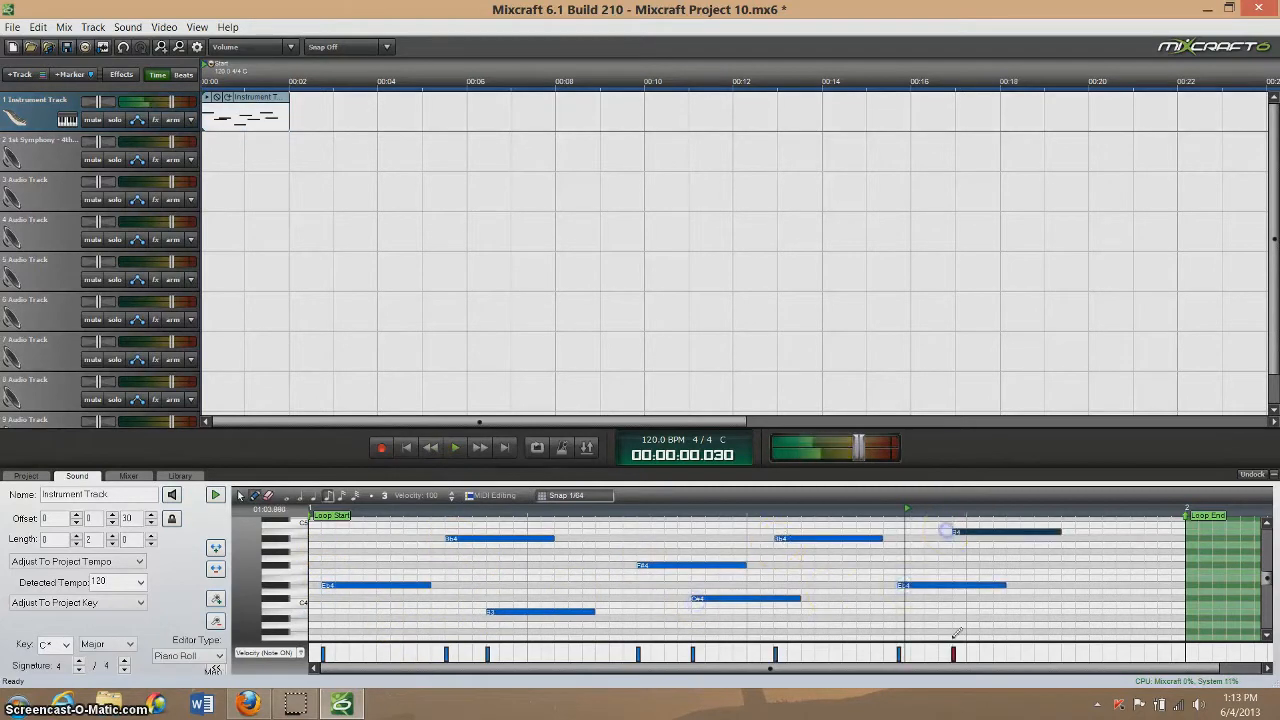
Step: Browse the instrument categories available for the instrument track and close the instrument window
click(237, 115)
scroll(257, 135, up, 5)
scroll(450, 165, down, 4)
scroll(512, 172, up, 1)
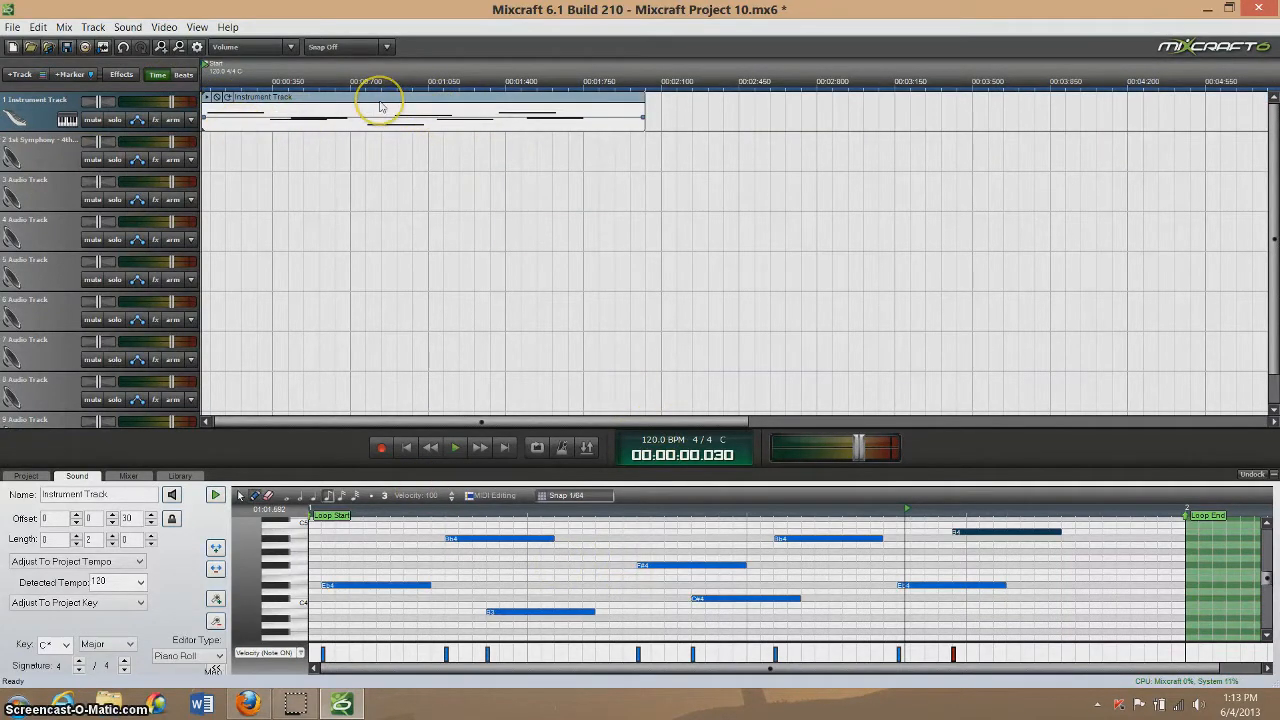
click(67, 119)
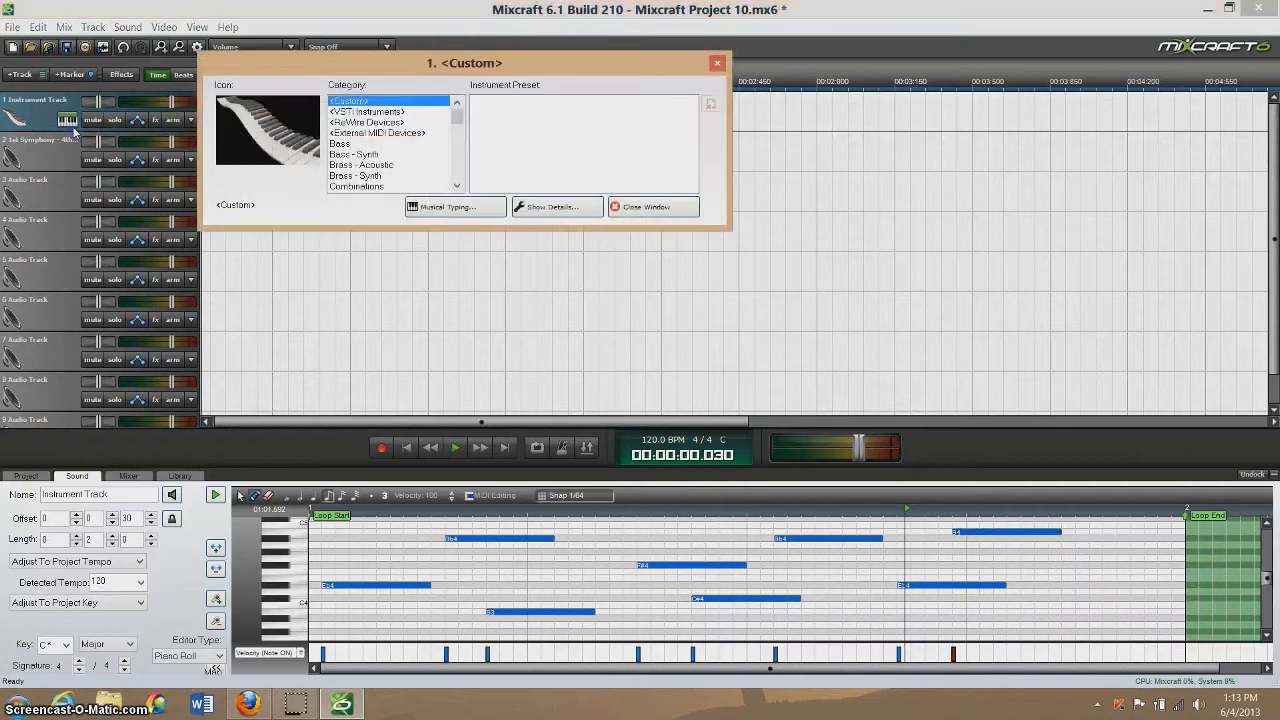
scroll(430, 108, down, 3)
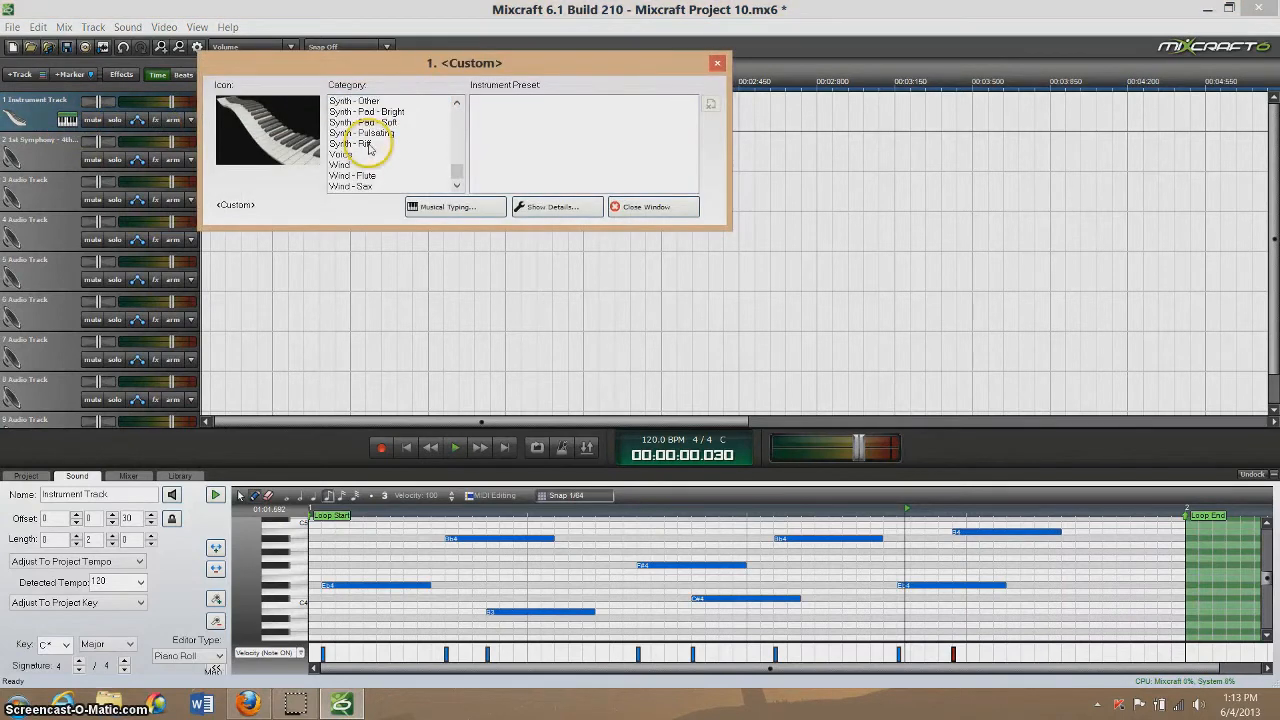
scroll(375, 150, up, 3)
click(717, 63)
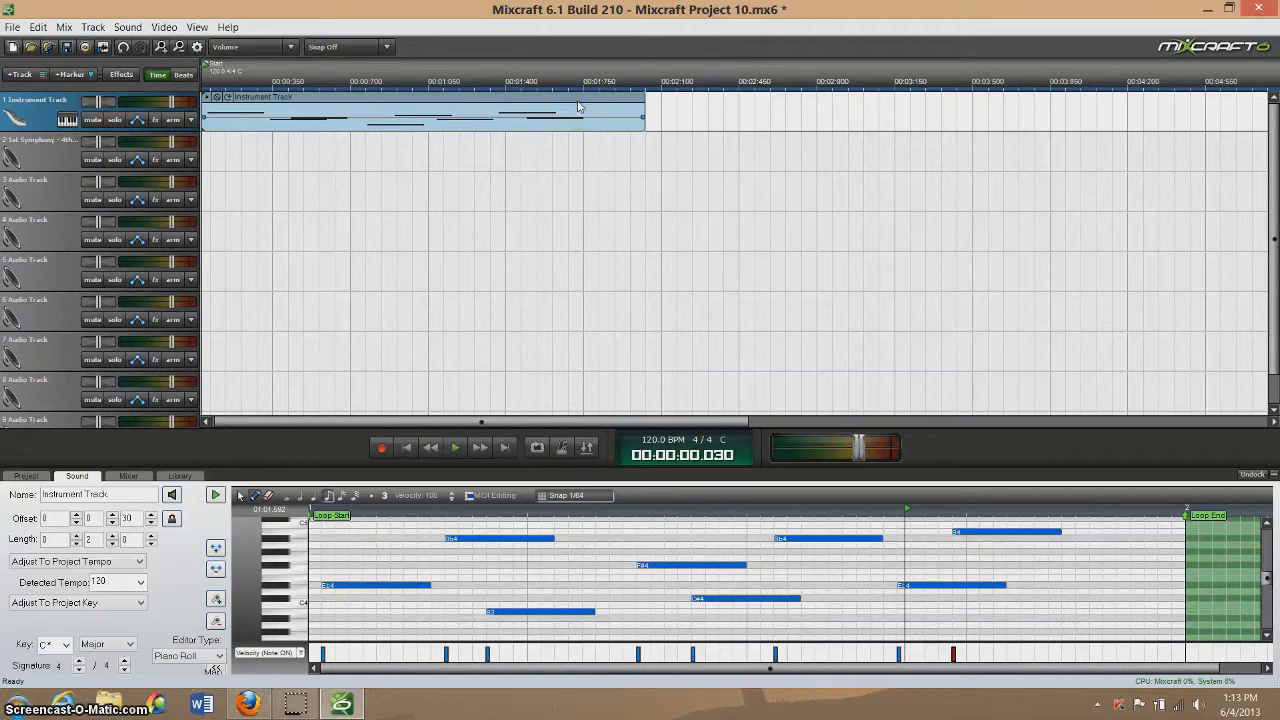
Step: Delete the MIDI clip containing the drawn notes and show the project settings
key(Delete)
click(15, 476)
click(258, 325)
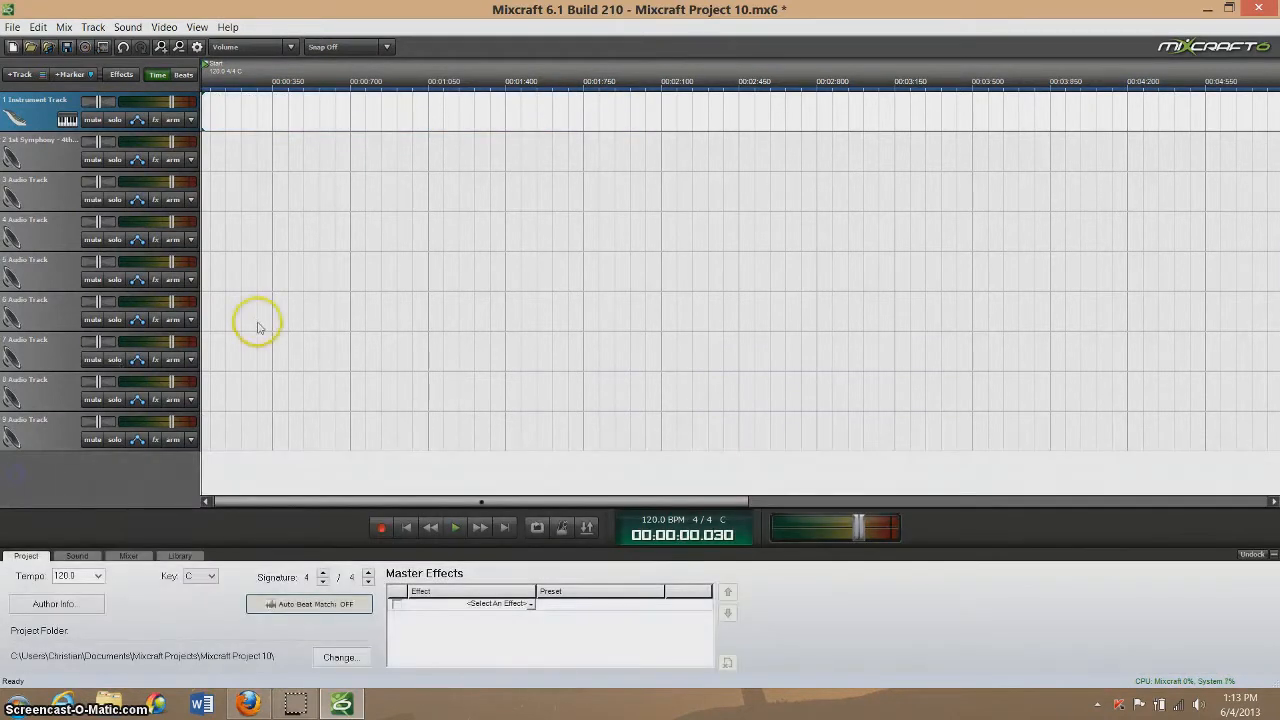
Step: Add an empty MIDI clip at the instrument track's start and examine the piano roll's keys down to the lowest octaves
double_click(203, 108)
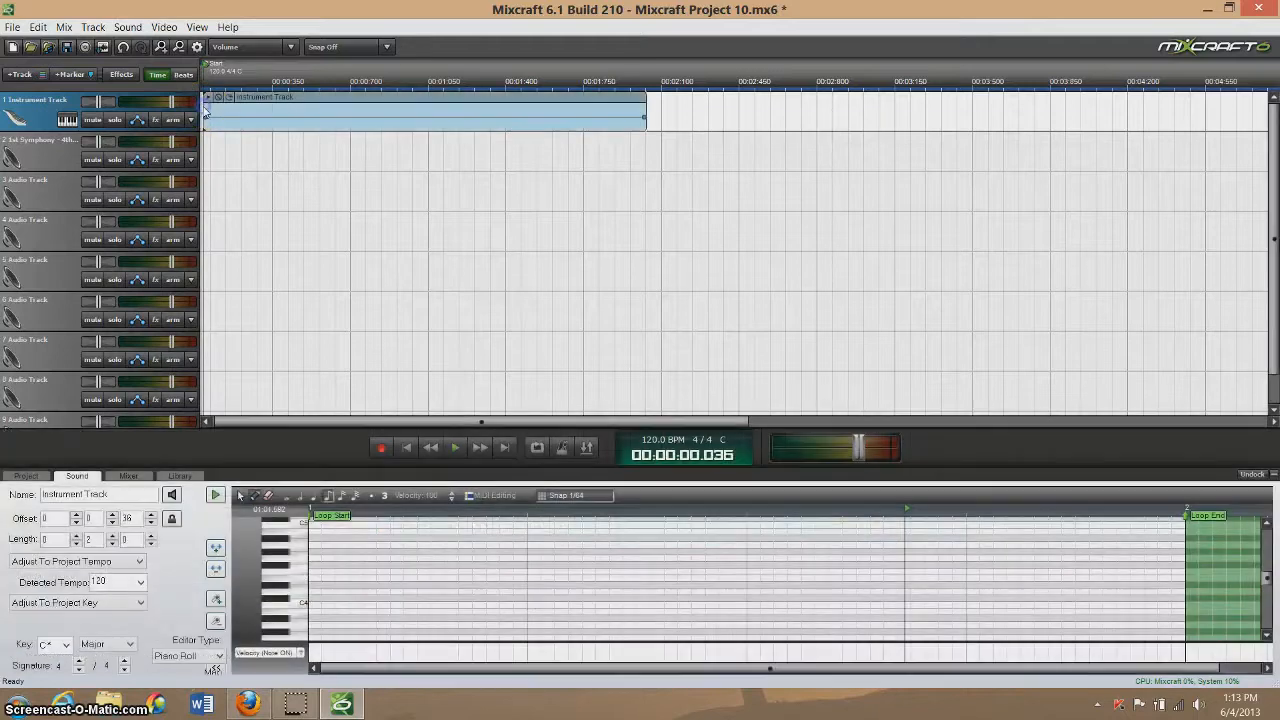
click(295, 560)
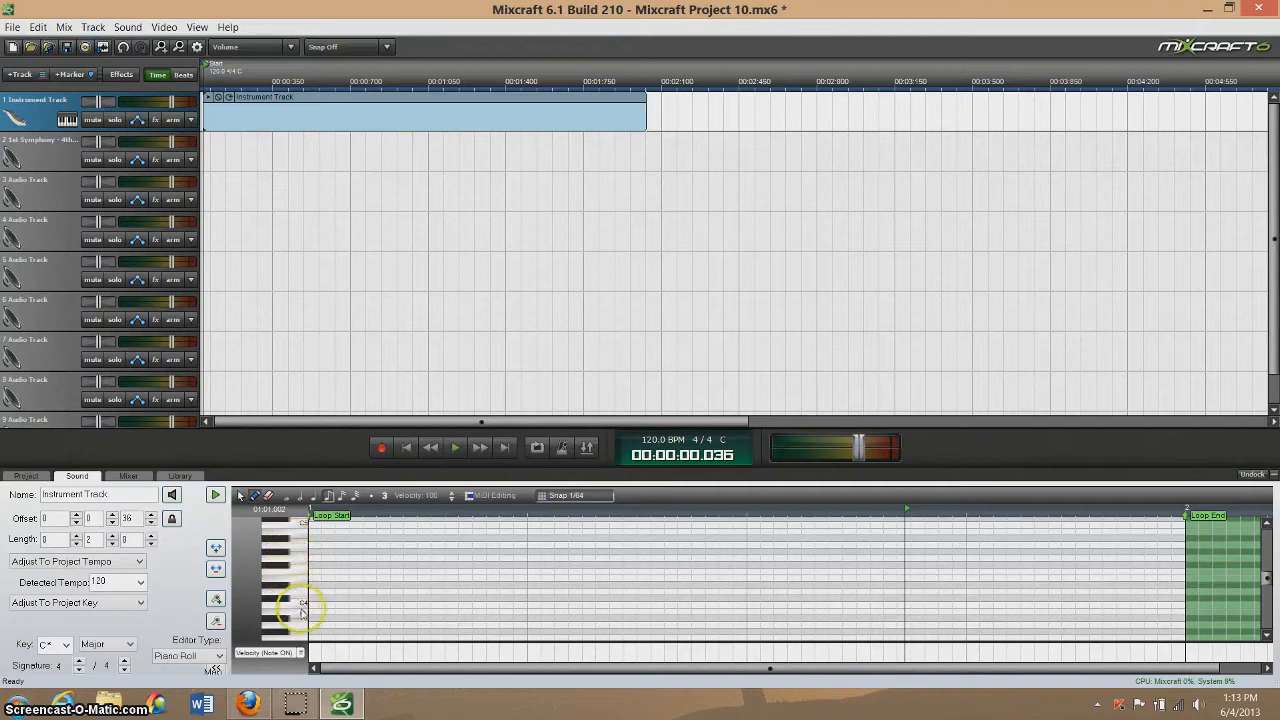
drag(1268, 585, 1265, 630)
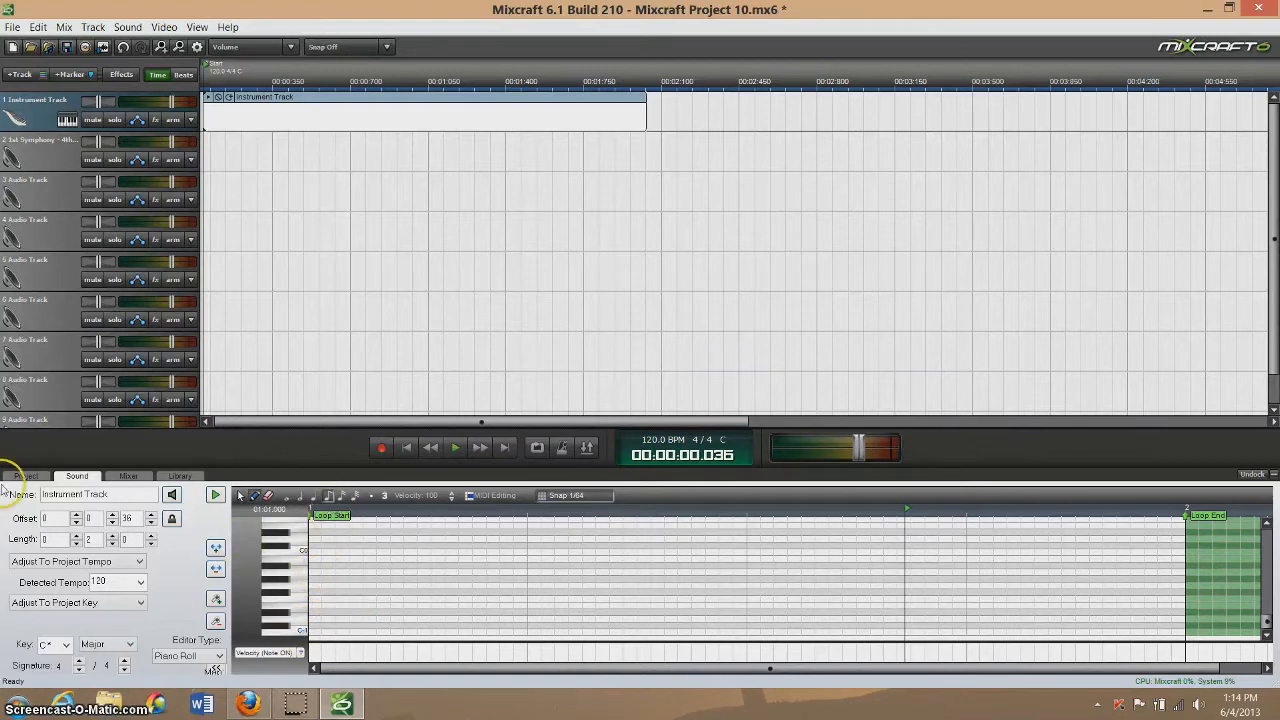
Step: Delete the empty MIDI clip and remove the instrument track
click(276, 108)
key(Delete)
click(271, 92)
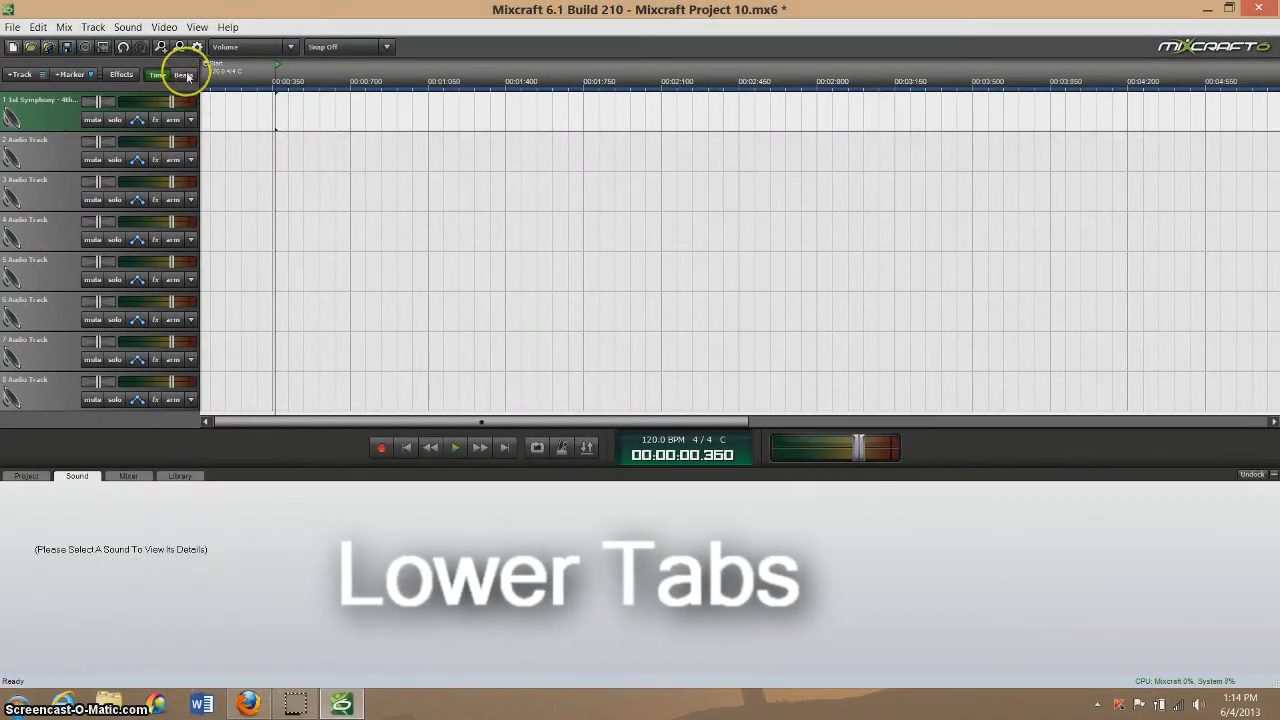
Step: Show the project settings, then examine the tempo field and the author information fields without entering anything
click(40, 478)
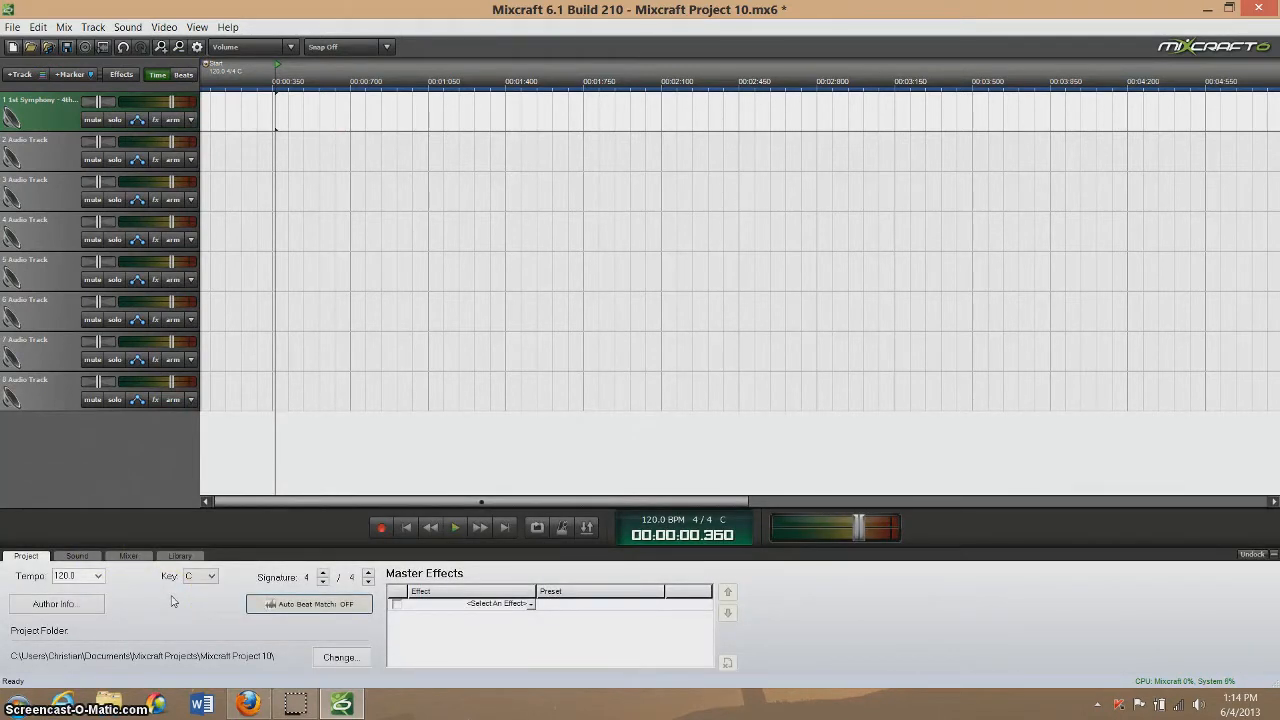
double_click(78, 570)
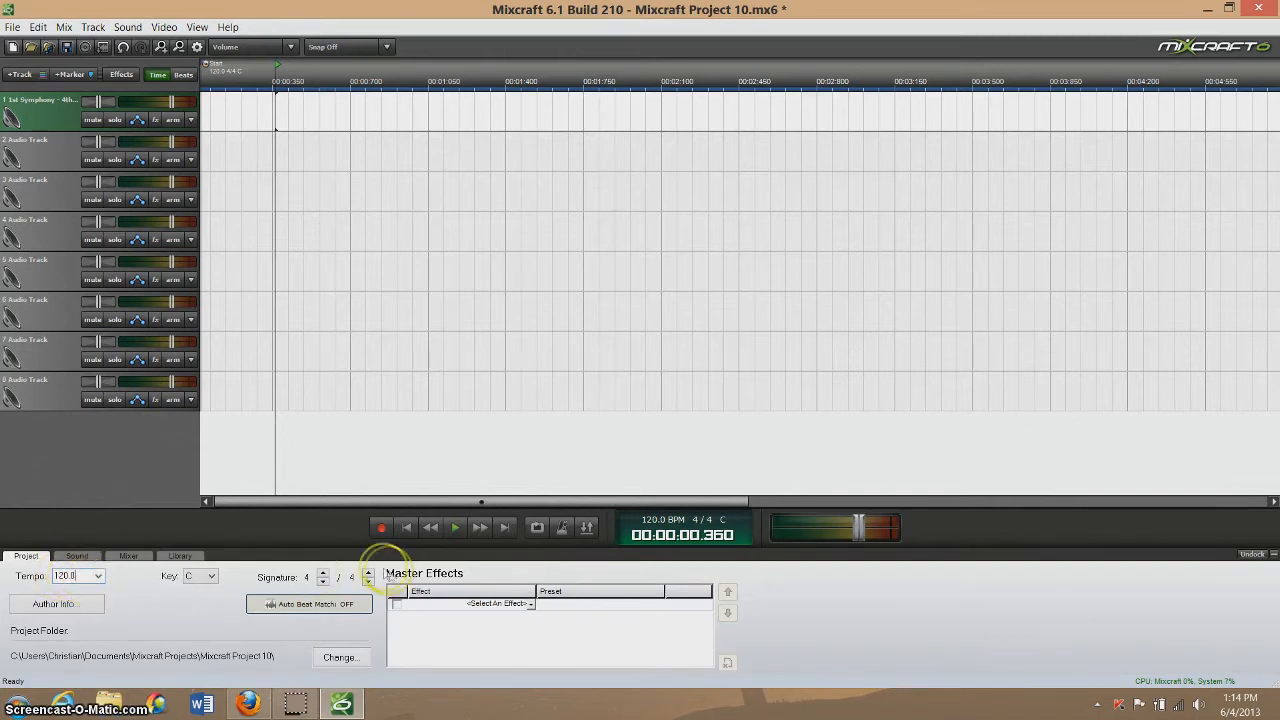
click(66, 610)
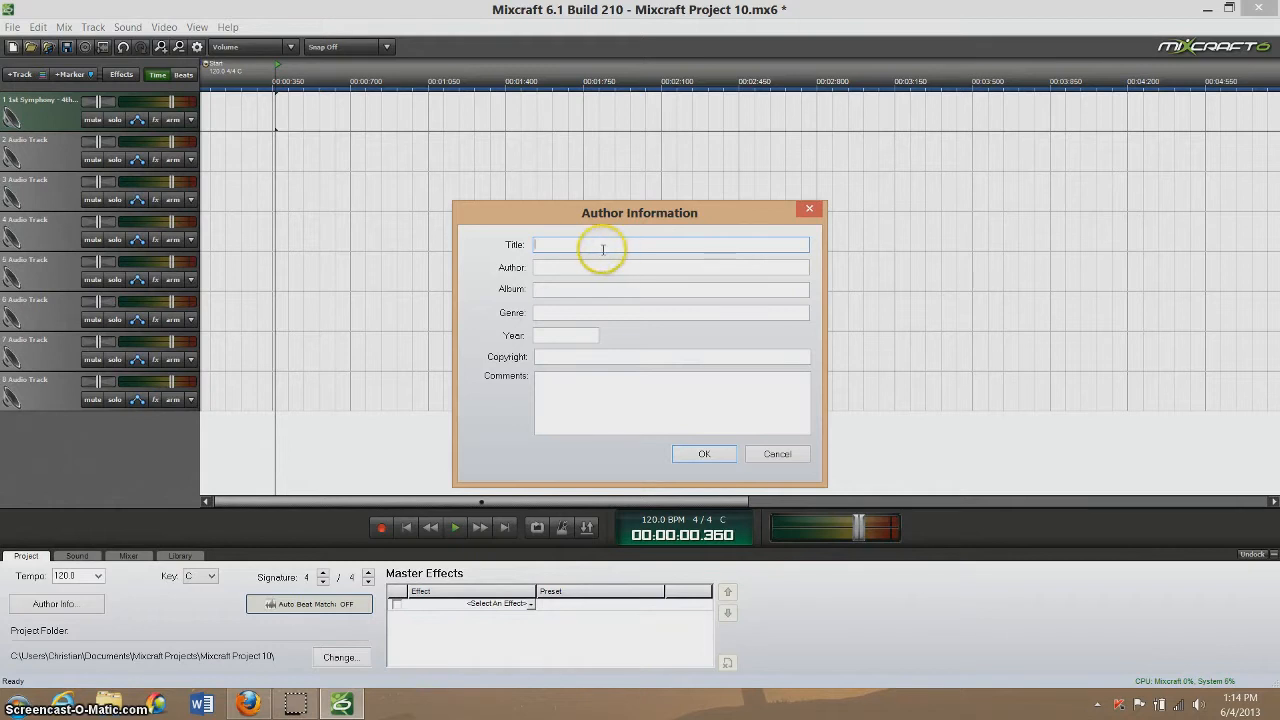
click(778, 455)
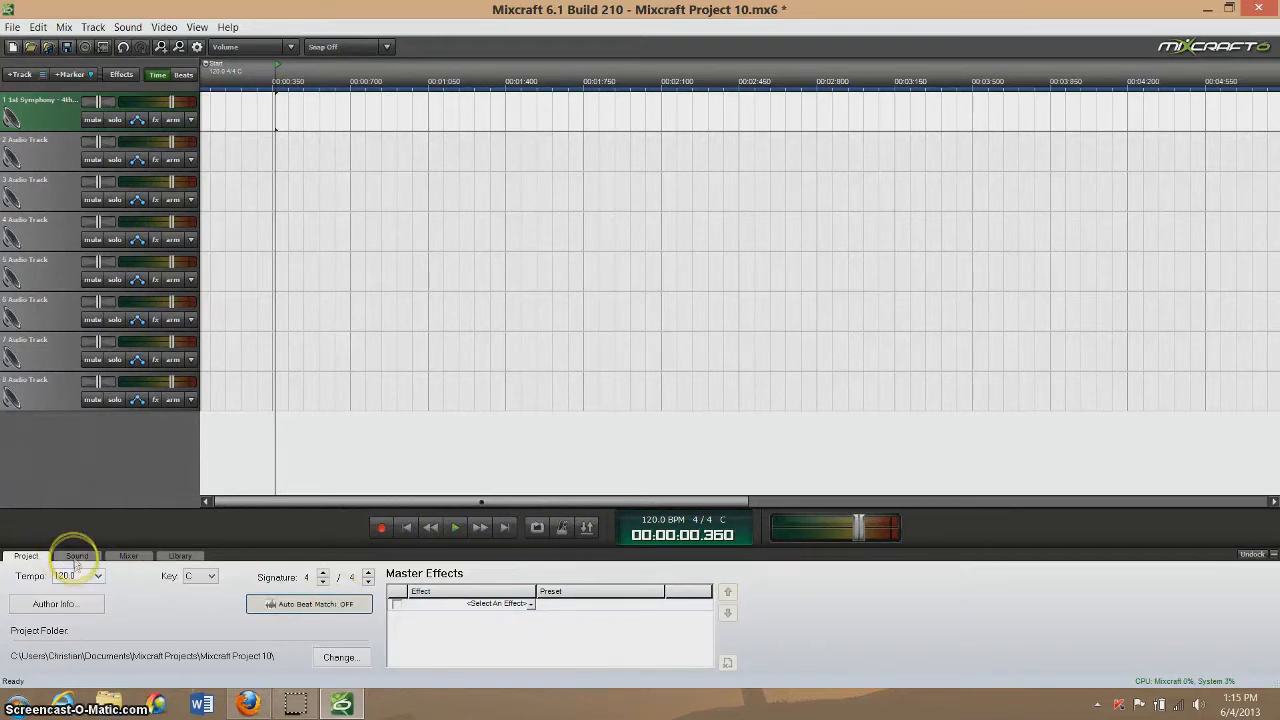
Step: Add the "1st Symphony 2nd Movement" sound near track 2's start and narrow its loop region, with the loop end at about 02:01.723
click(77, 555)
double_click(215, 158)
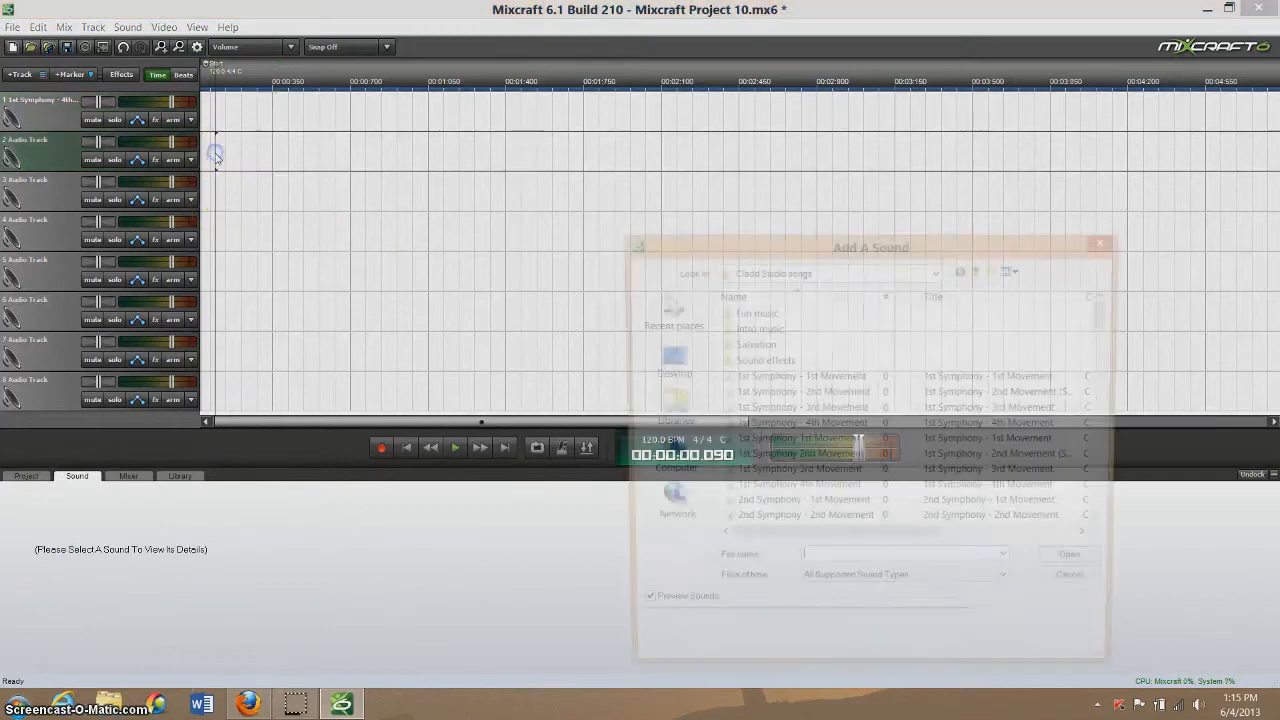
click(838, 457)
click(1076, 562)
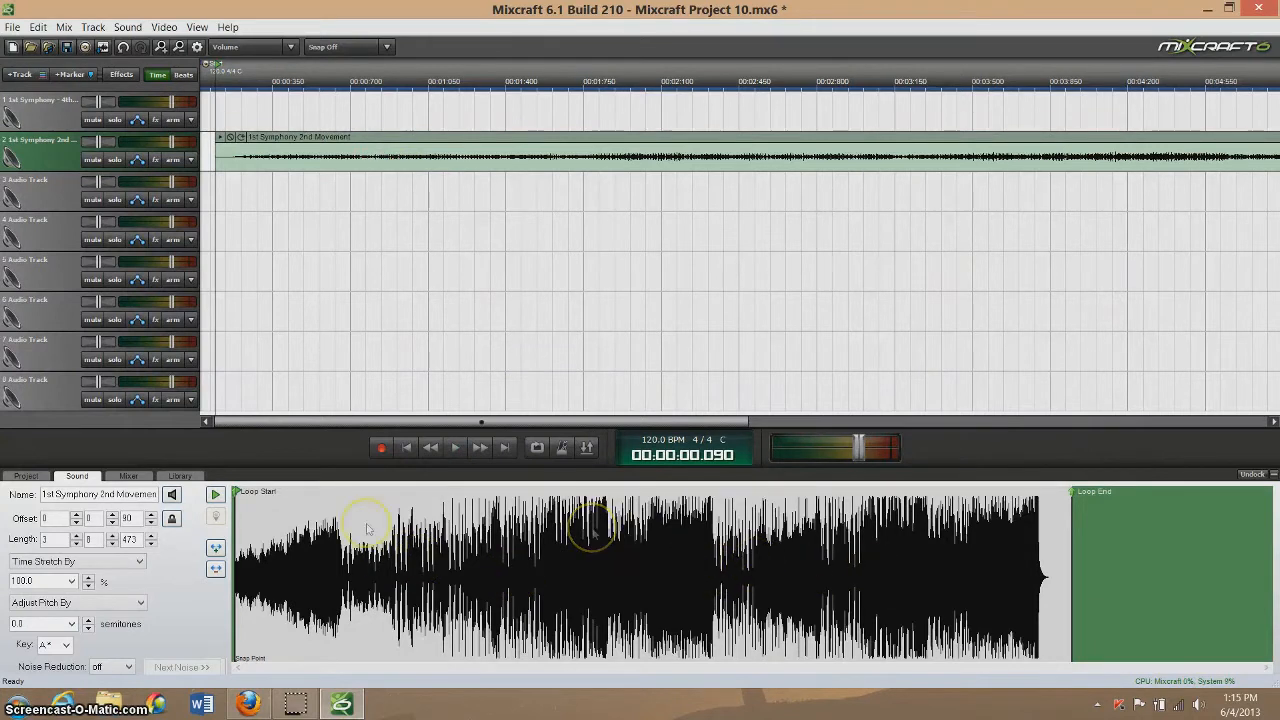
drag(237, 491, 317, 493)
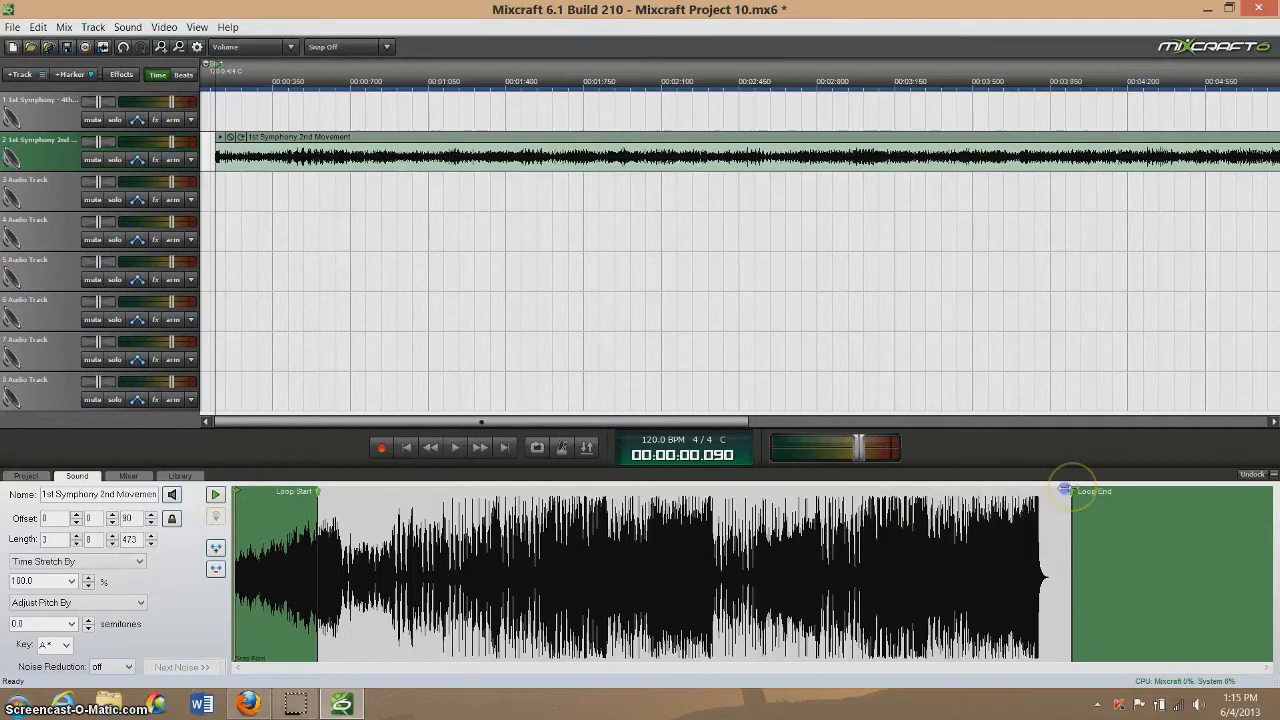
drag(1071, 490, 776, 533)
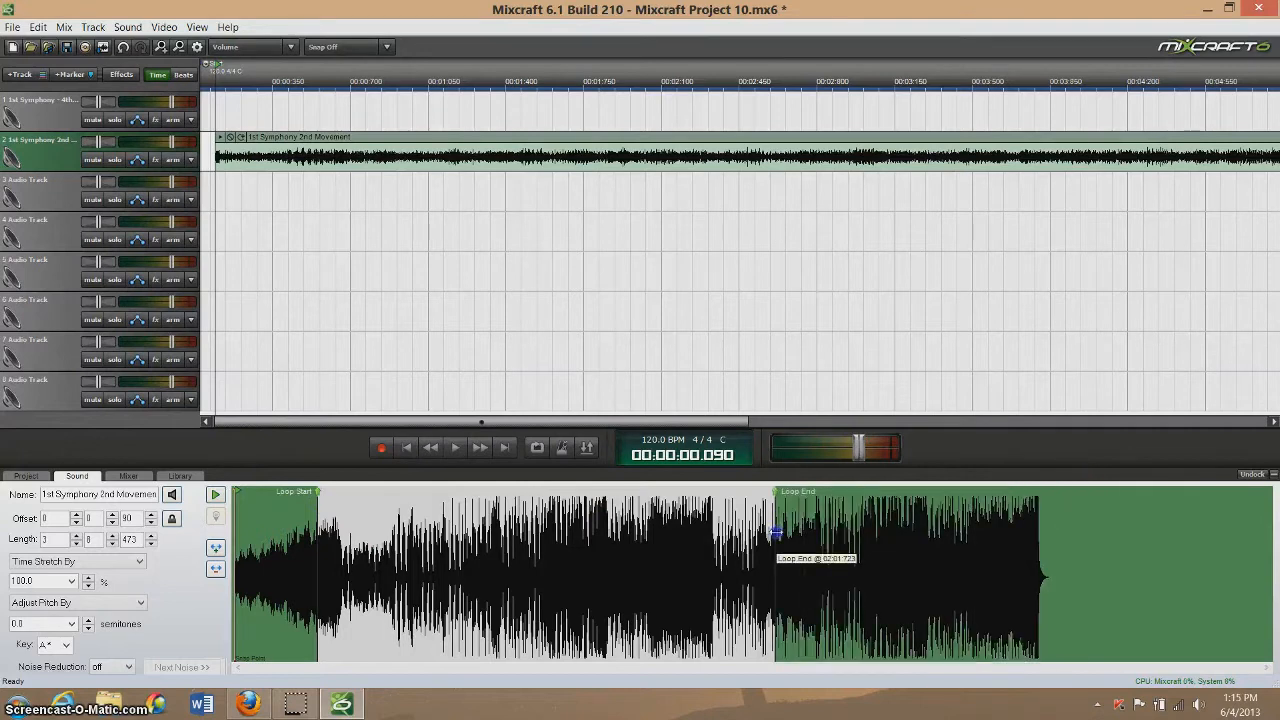
Step: Delete the symphony clip from track 2 and return the playhead to the start of the project
click(437, 141)
key(Delete)
click(405, 447)
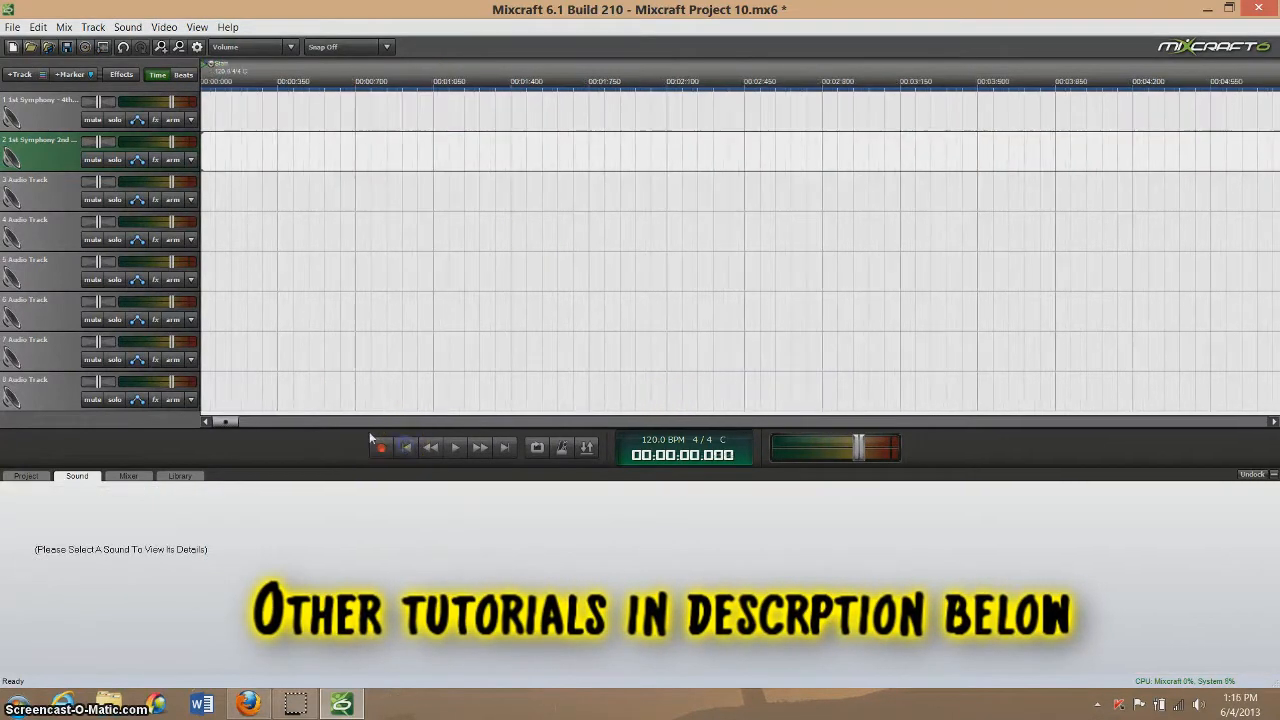
Step: Show the mixer and examine how its channel strips correspond to the tracks, ending with track 1 selected
click(133, 477)
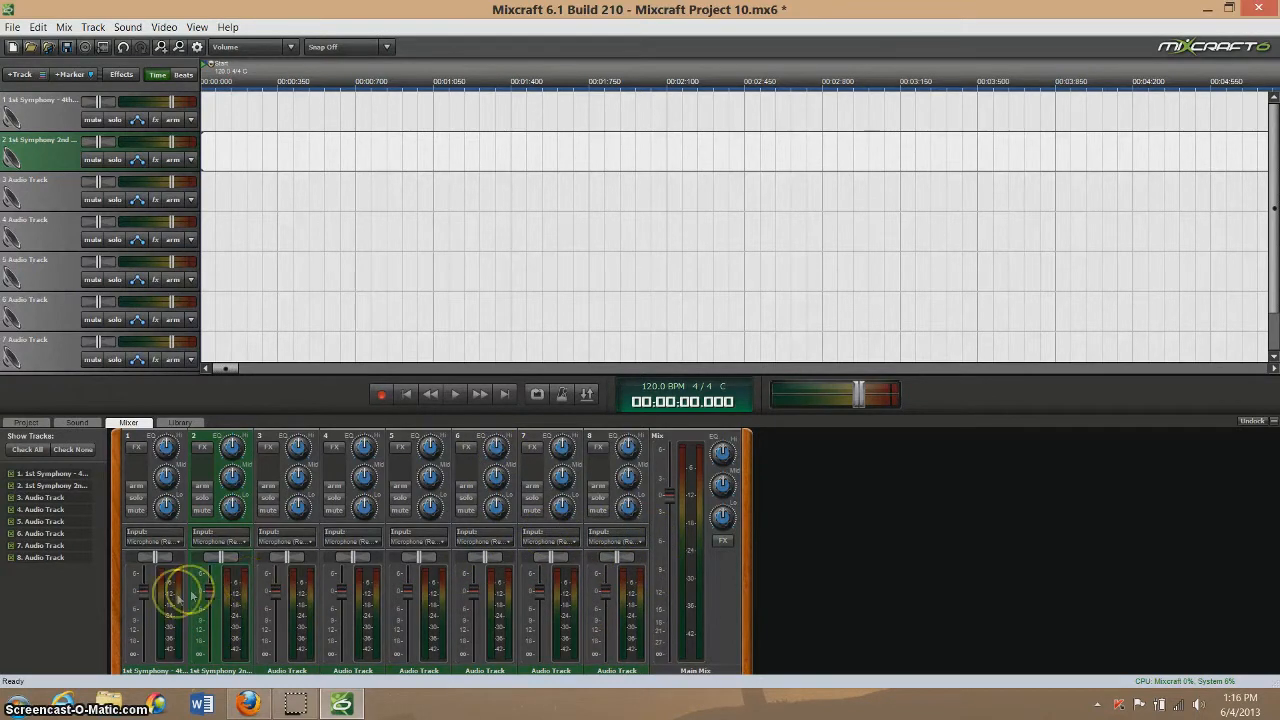
click(145, 456)
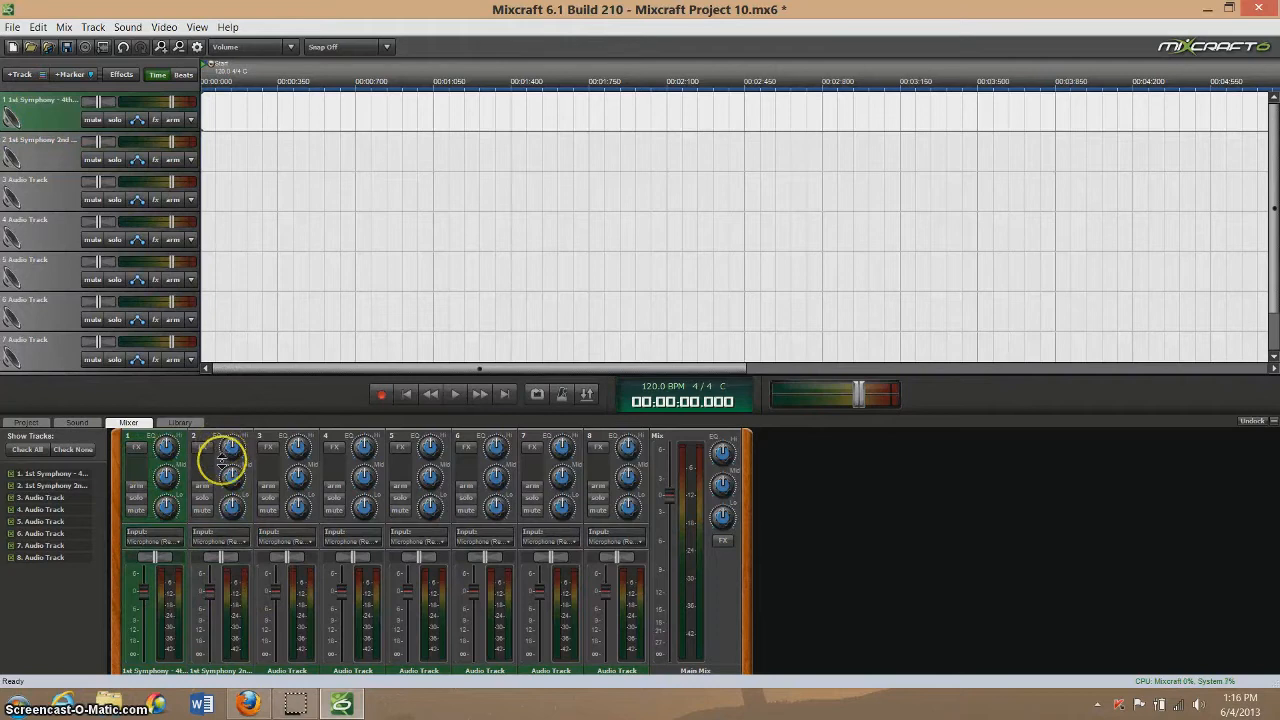
click(211, 463)
click(343, 460)
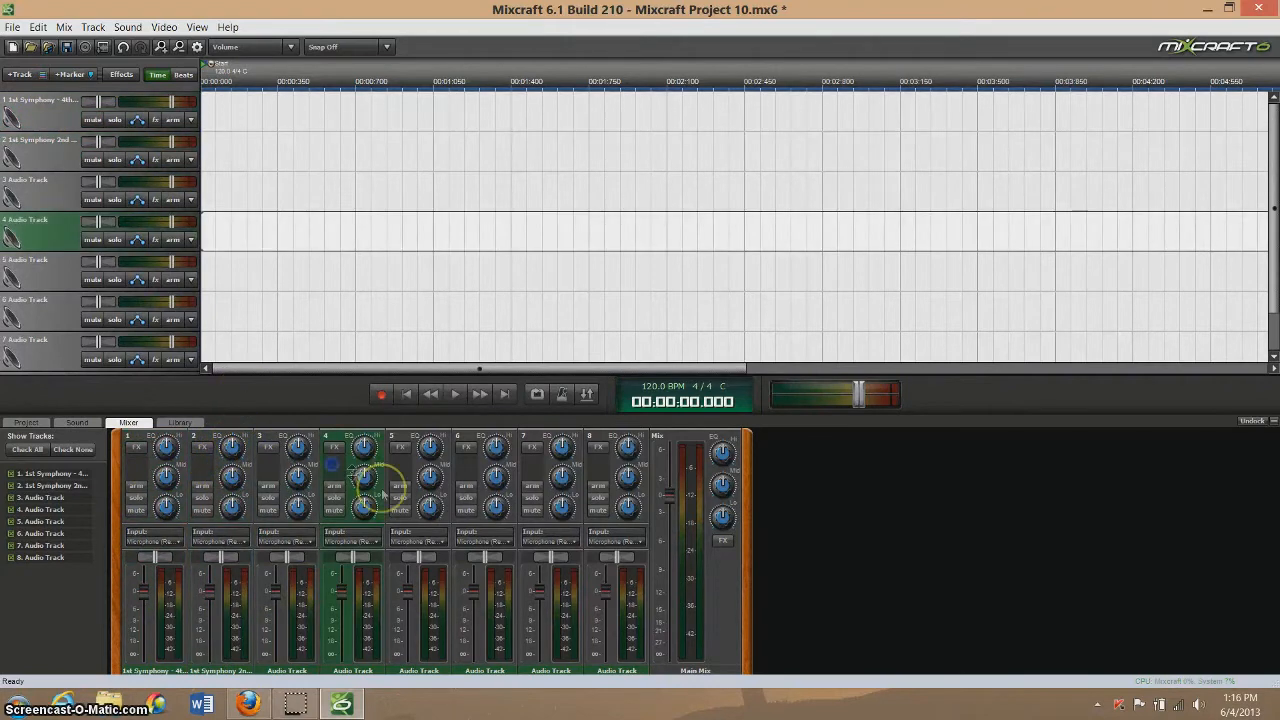
click(405, 462)
click(468, 460)
click(535, 474)
click(591, 464)
click(140, 478)
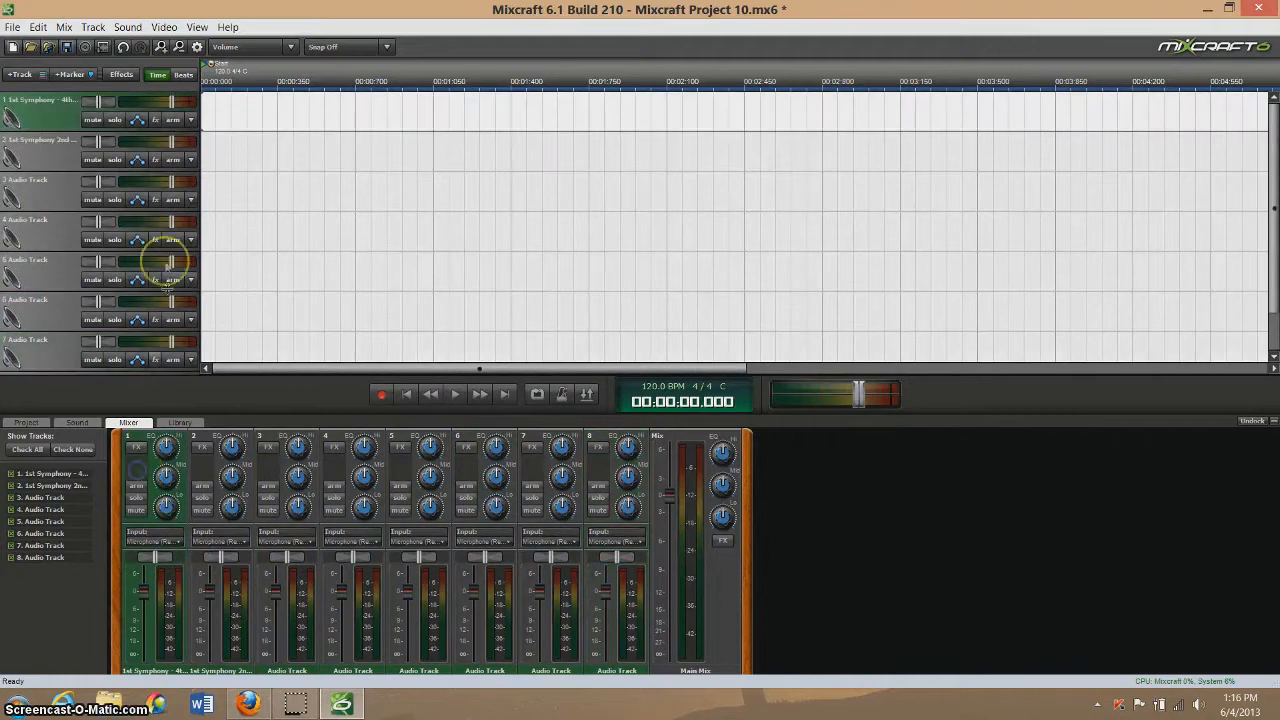
Step: Adjust track 1's volume fader slightly in the mixer, then move the main mix volume down and back up
mouse_move(143, 605)
mouse_down()
mouse_move(141, 618)
mouse_move(141, 592)
mouse_up()
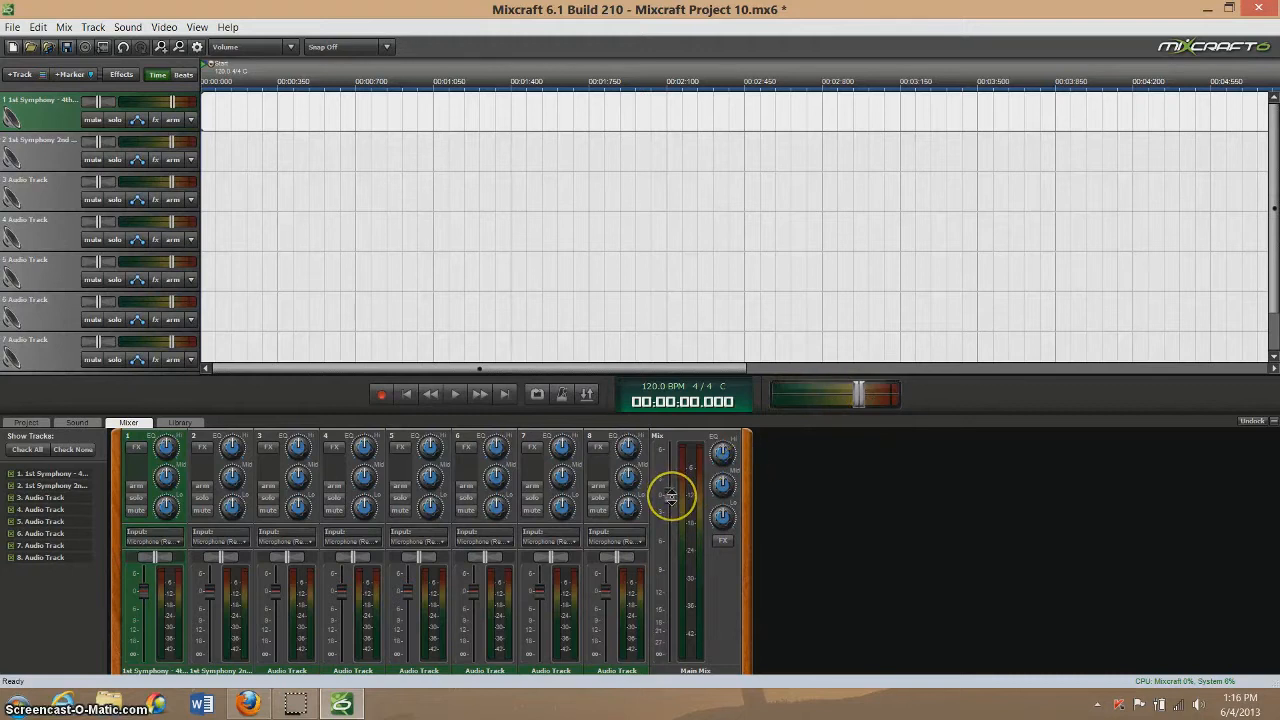
mouse_move(671, 497)
mouse_down()
mouse_move(671, 625)
mouse_move(671, 490)
mouse_move(672, 622)
mouse_move(671, 503)
mouse_up()
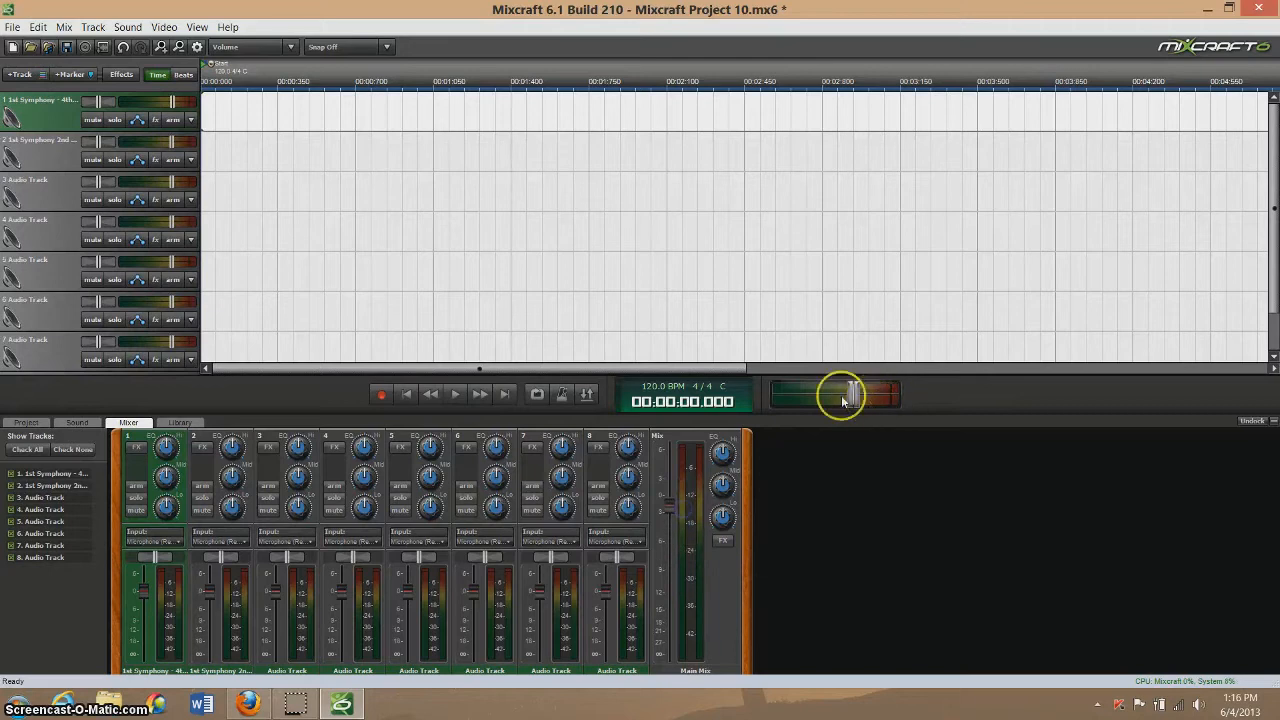
mouse_move(852, 393)
mouse_down()
mouse_move(790, 398)
mouse_move(868, 404)
mouse_move(855, 411)
mouse_up()
Step: Show the loop library with its search field and look through the full list of loops as far as the claps
click(180, 422)
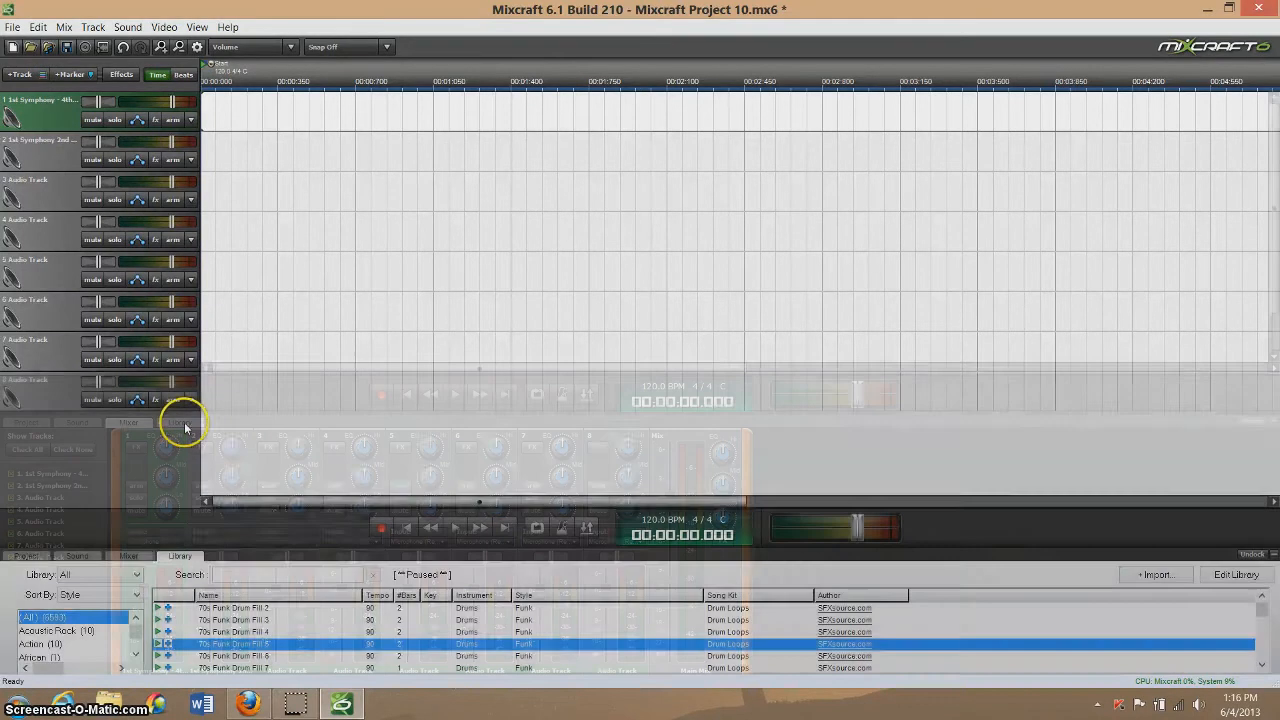
click(277, 574)
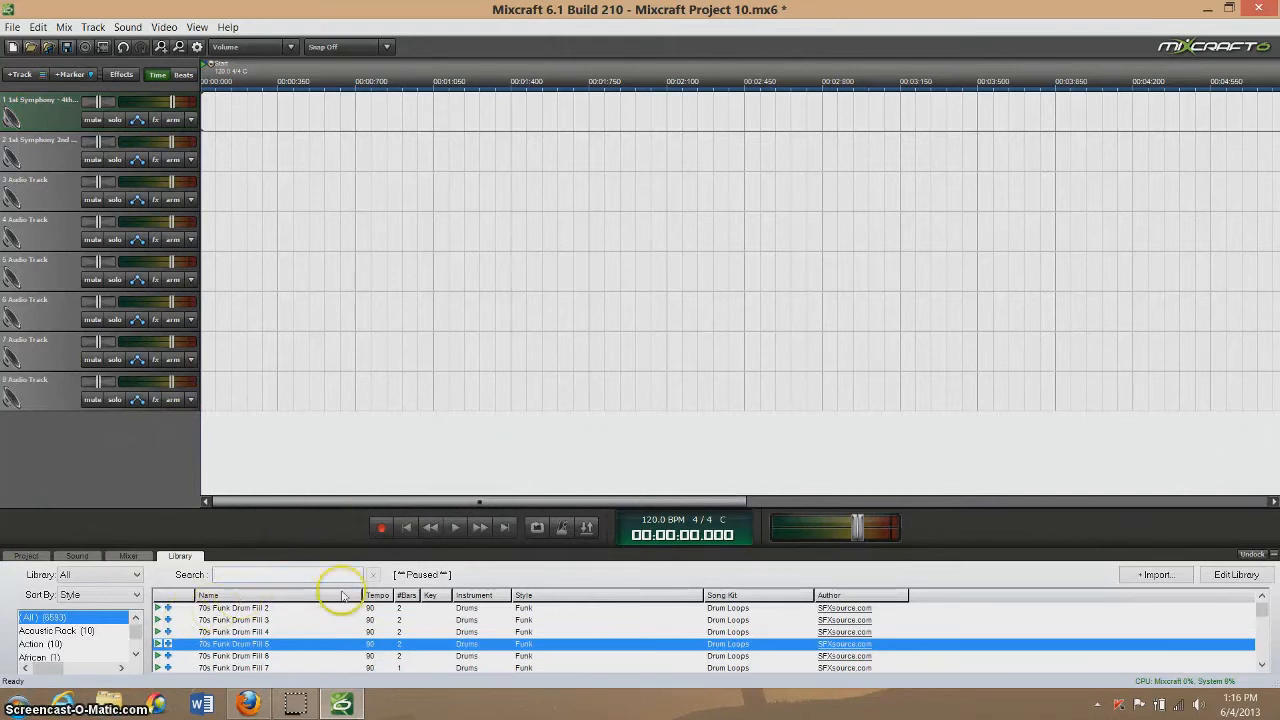
click(105, 618)
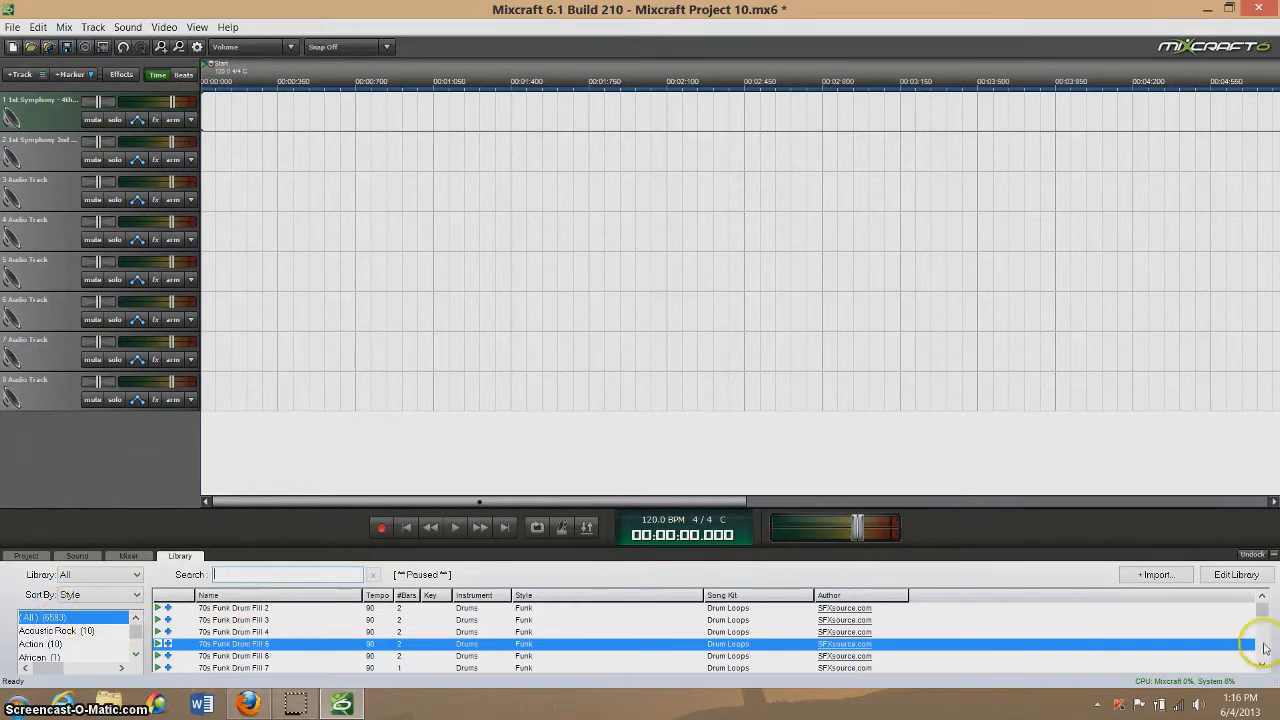
drag(1263, 607, 1264, 618)
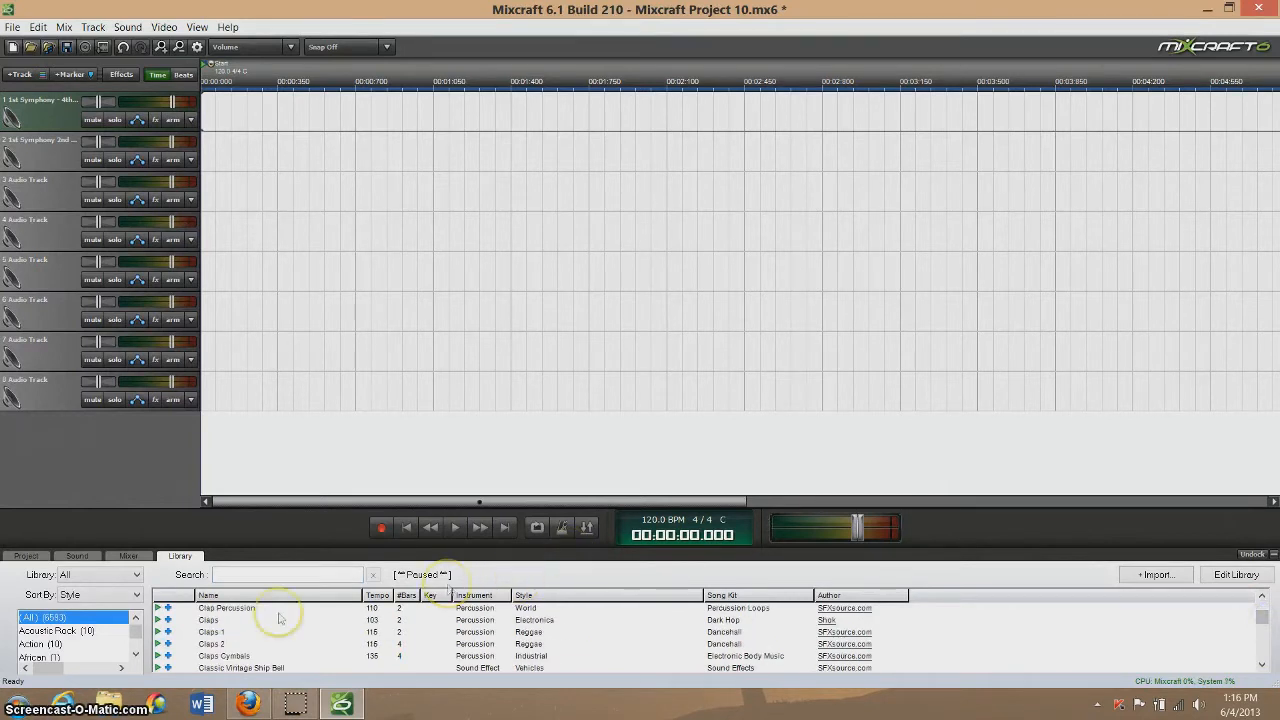
Step: Check the library's sorting options, keep sorting by Style, and look through the style categories as far as Pop and Reggae
click(96, 595)
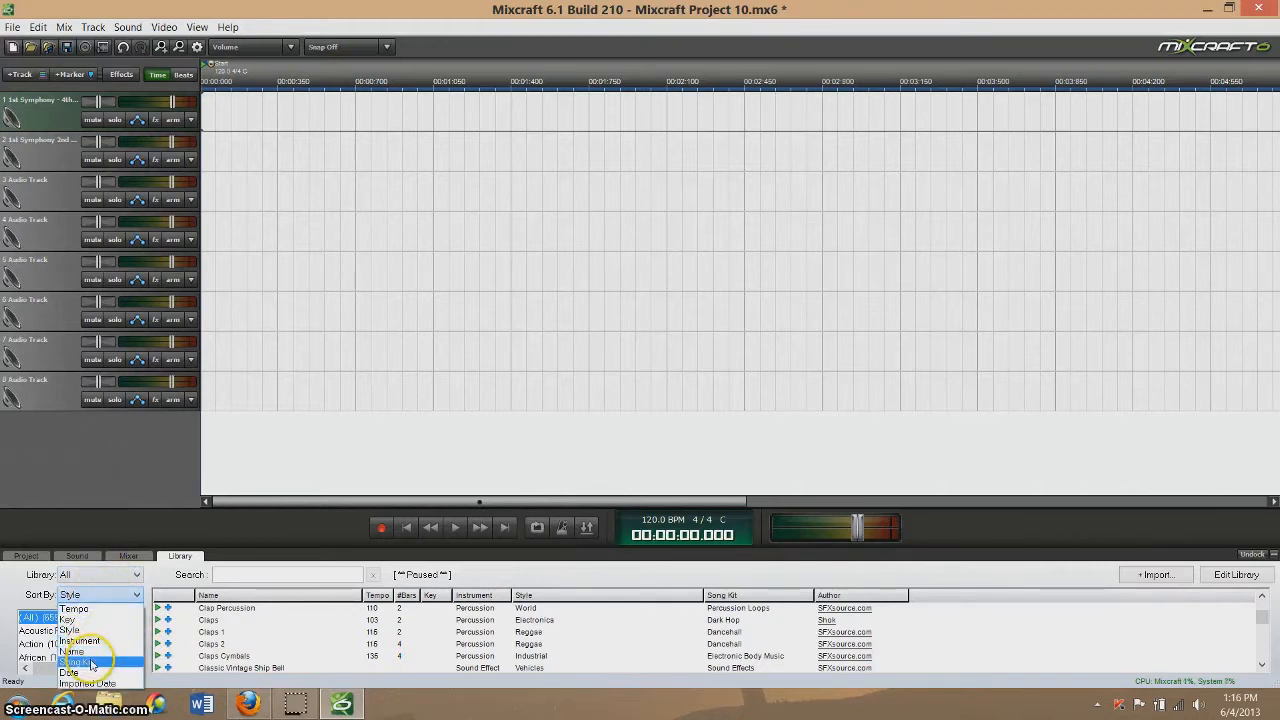
click(86, 596)
drag(137, 628, 139, 640)
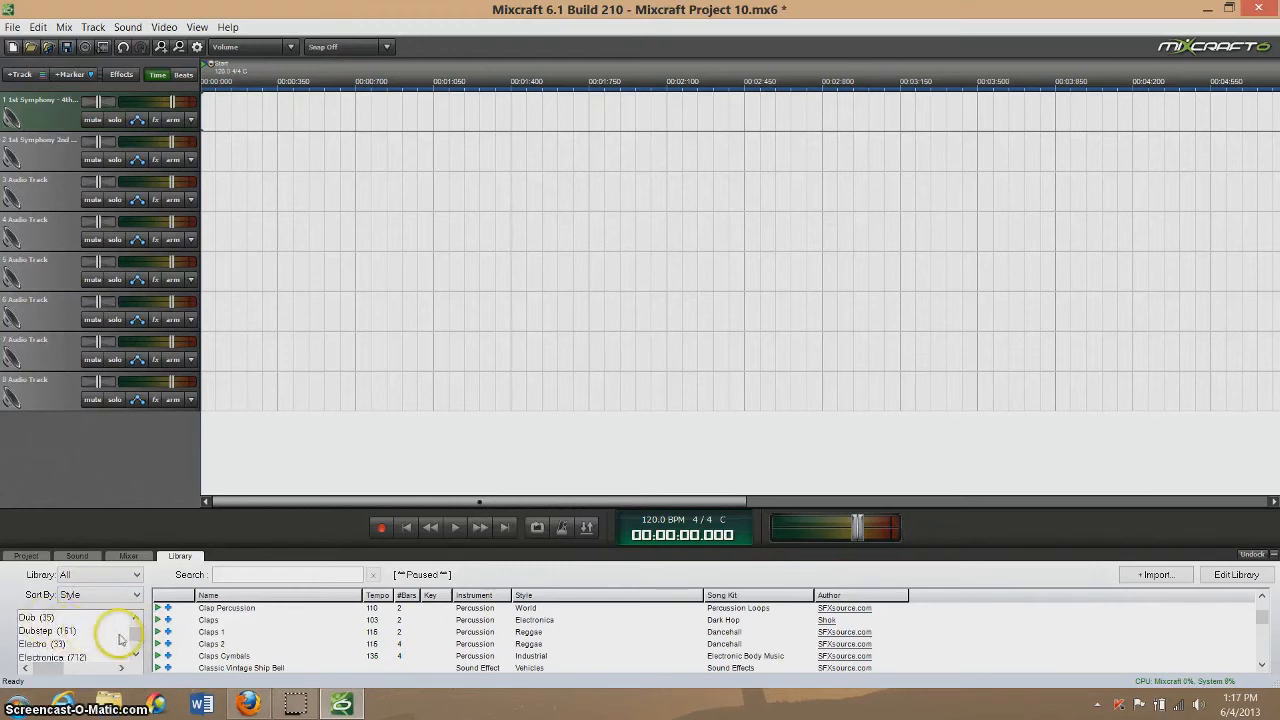
drag(137, 636, 141, 621)
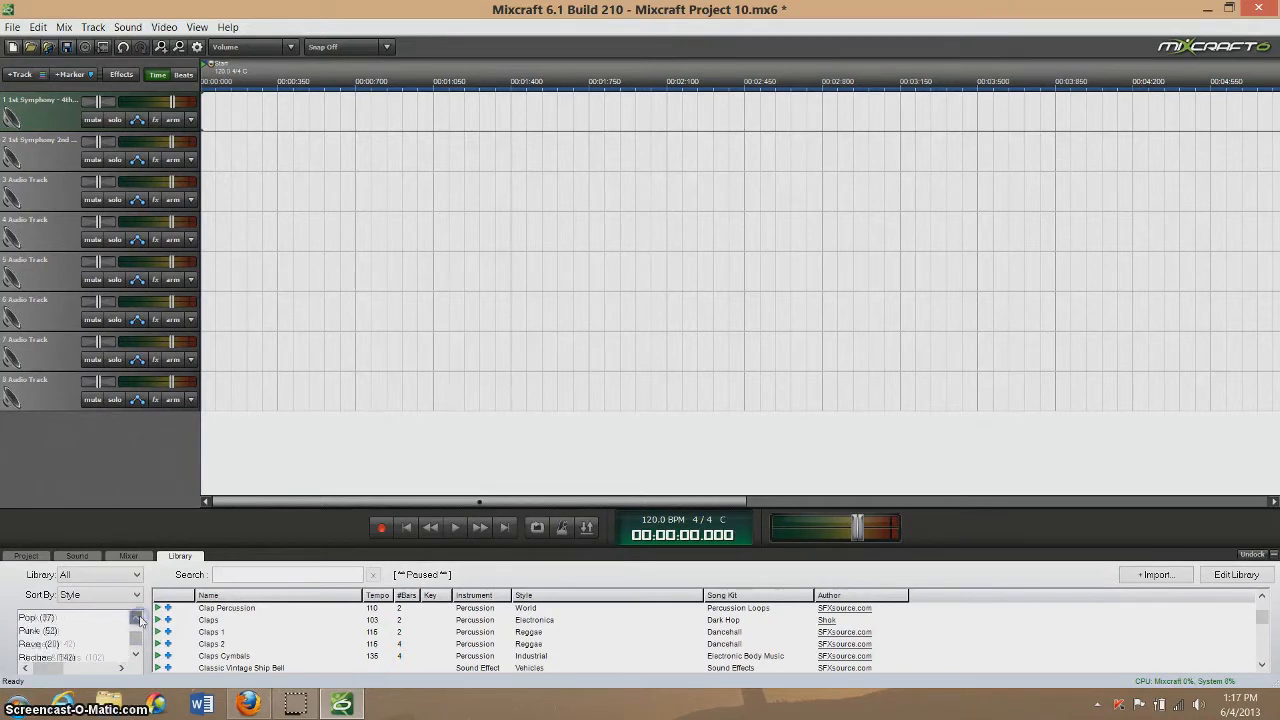
click(28, 555)
click(180, 555)
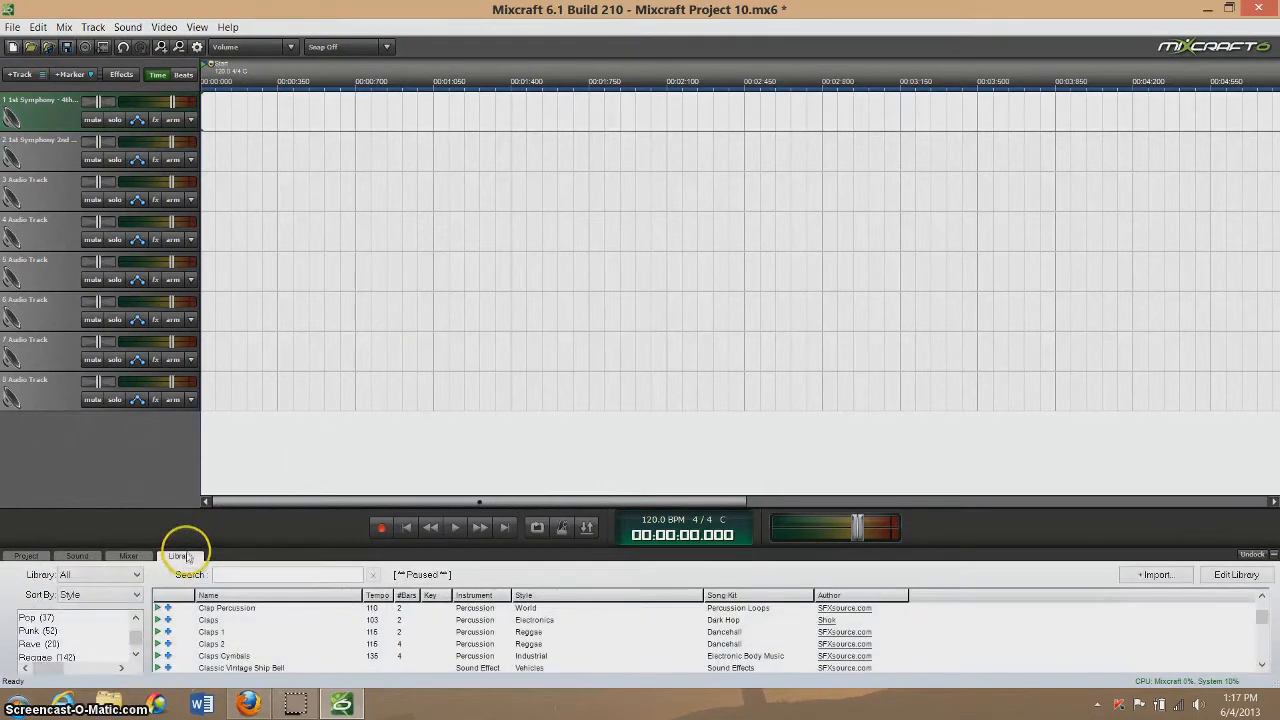
Step: Preview the Clav High 2 loop from the library and place it at track 1's start, applying its tempo and key to the project
scroll(172, 652, down, 2)
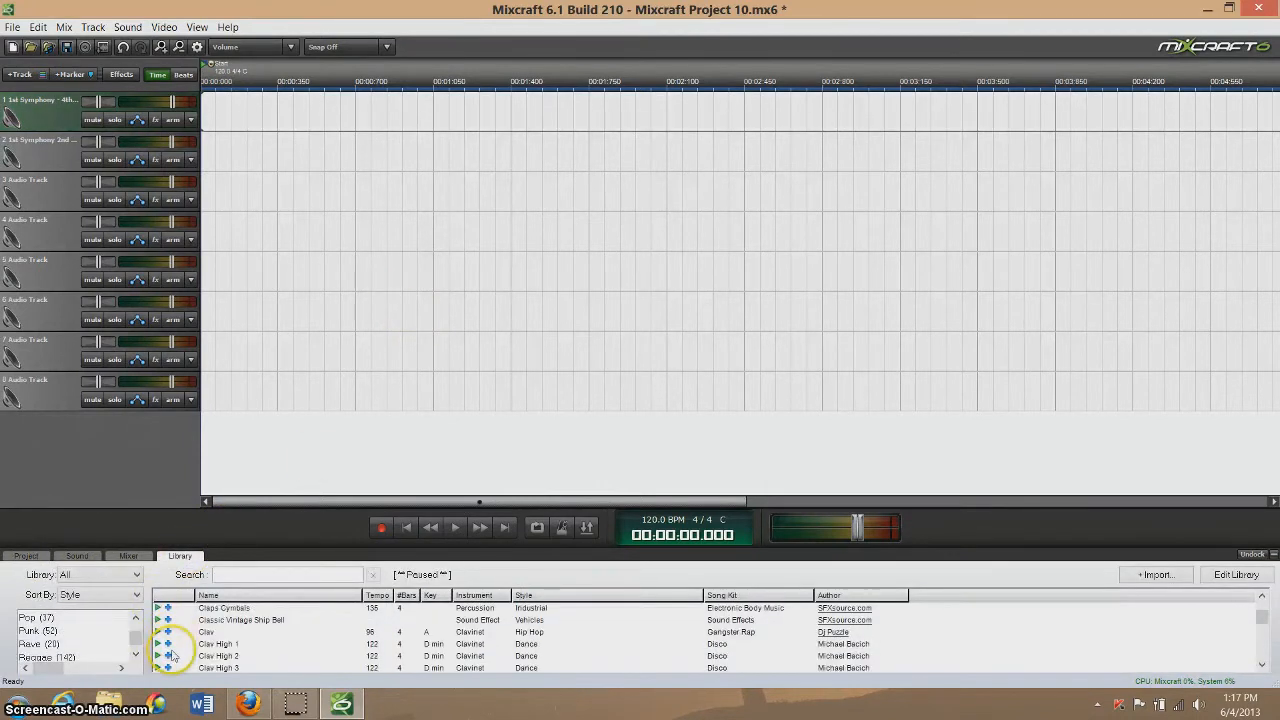
click(158, 656)
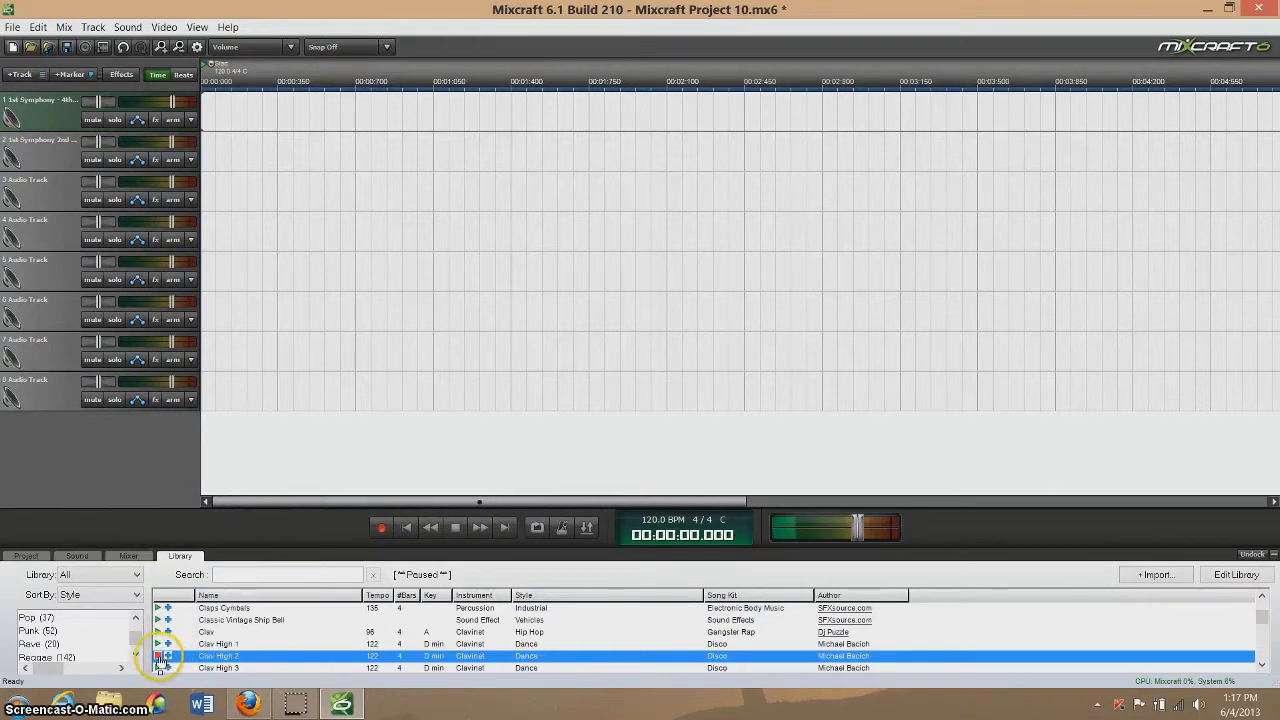
click(160, 657)
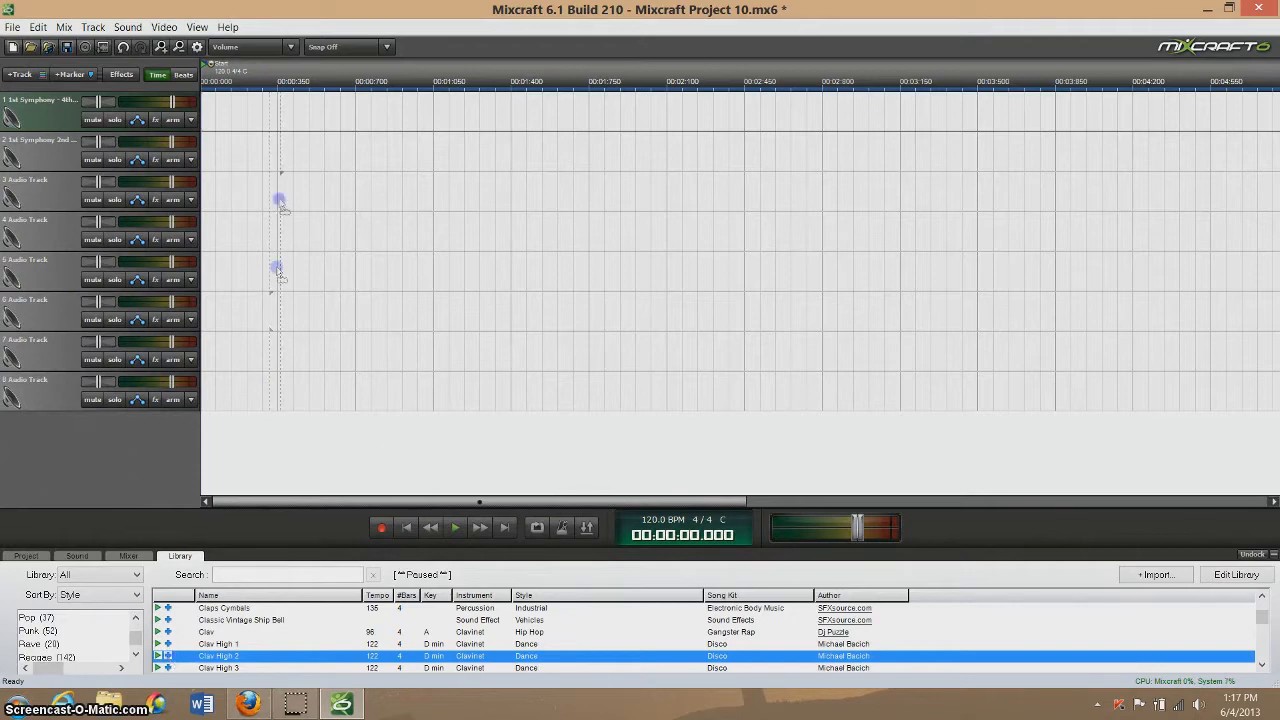
drag(205, 108, 210, 112)
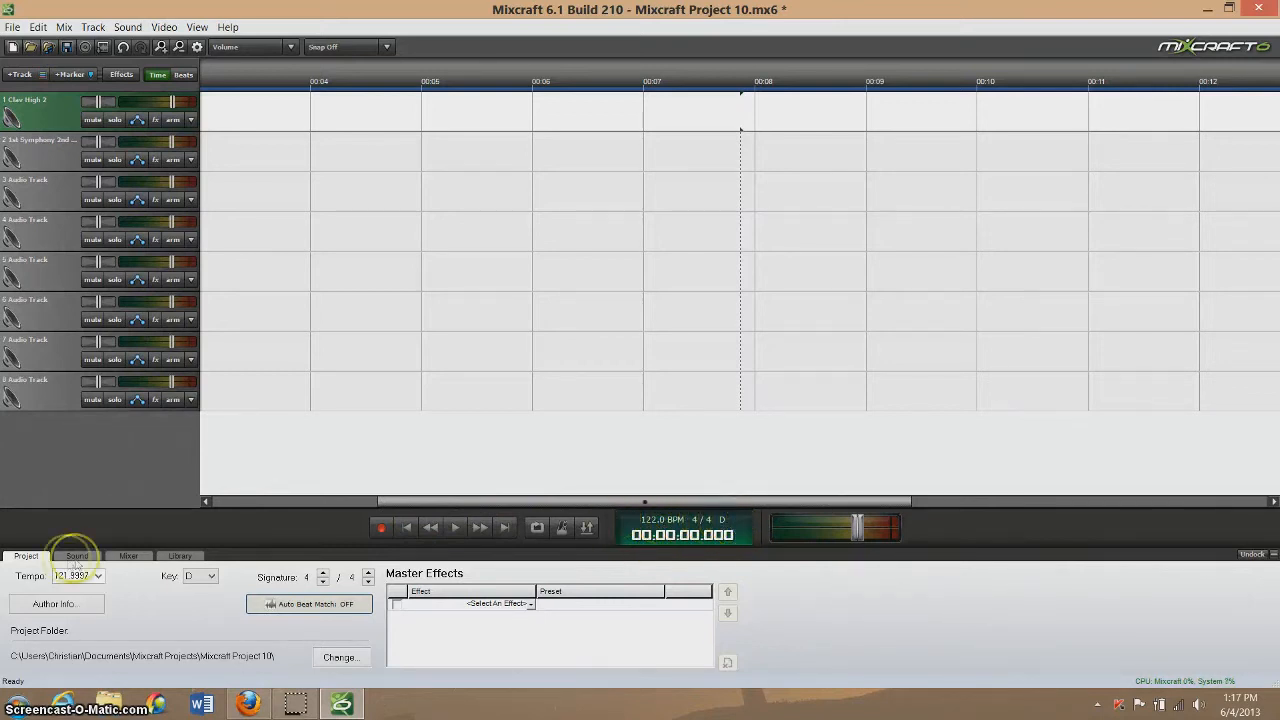
click(405, 528)
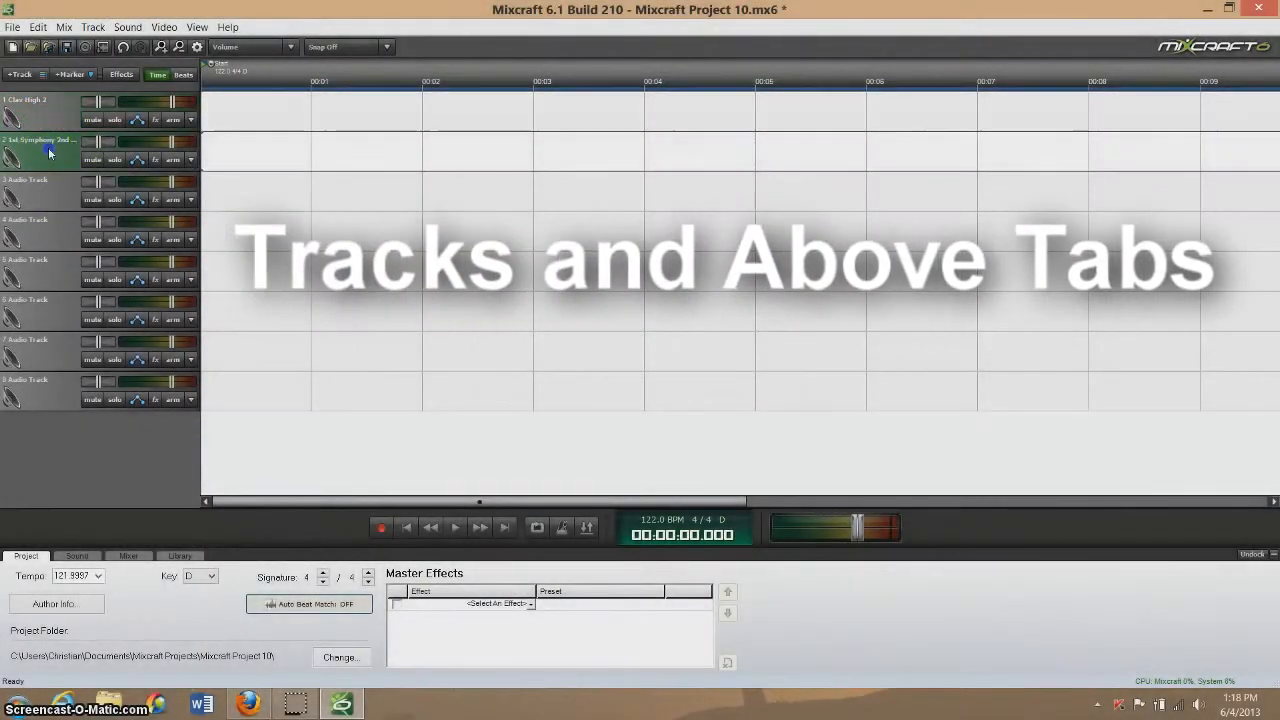
Step: Select the fourth track and insert an additional audio track into the project
click(51, 197)
click(46, 232)
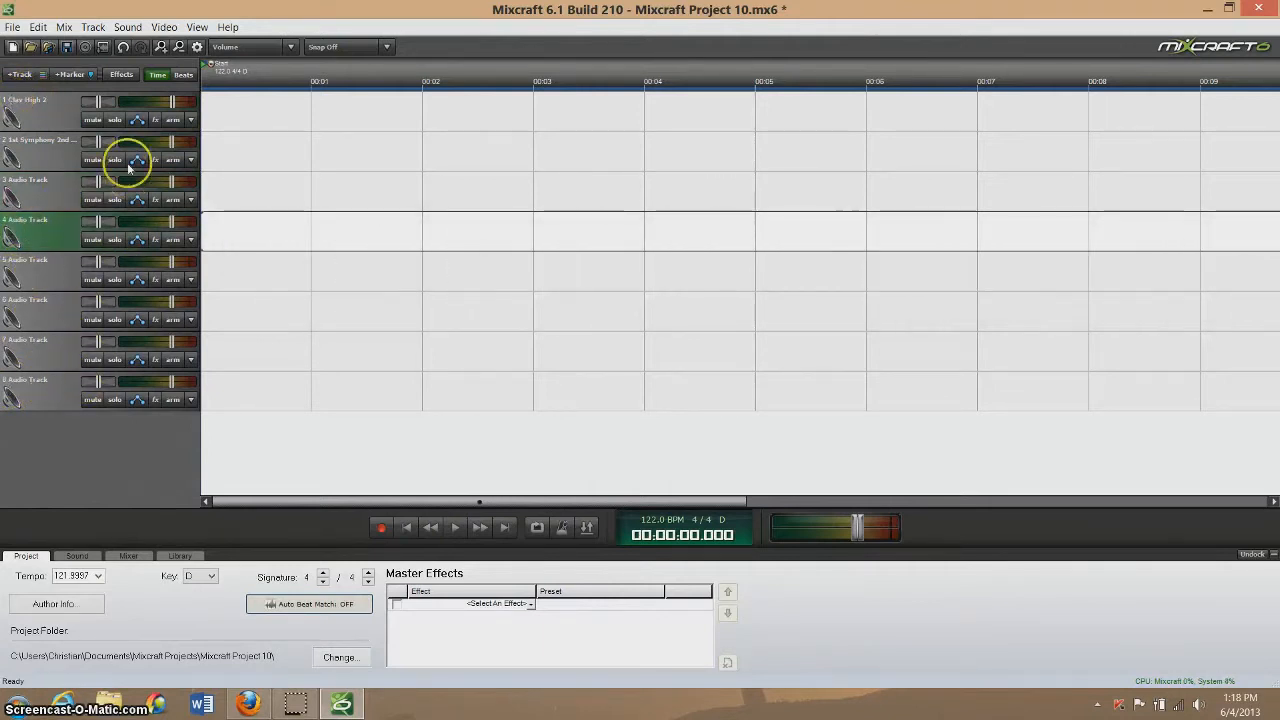
click(16, 74)
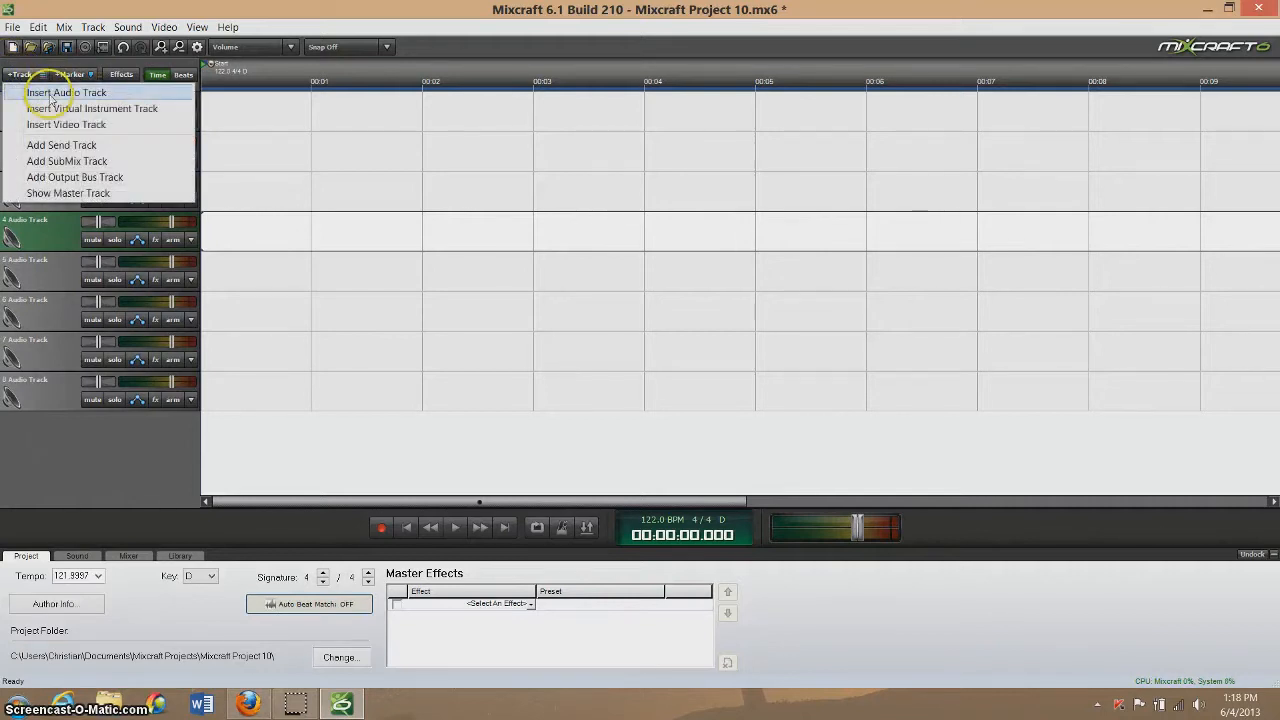
click(51, 99)
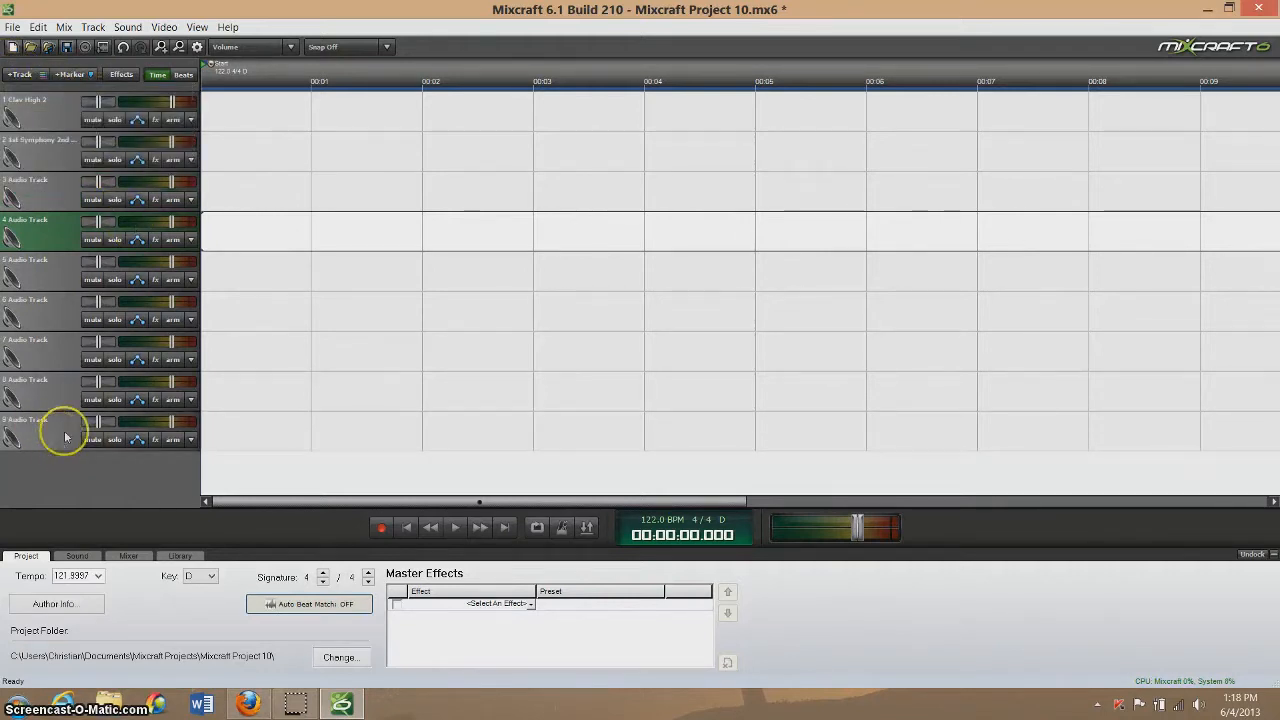
Step: Insert a virtual instrument track after the third track, and insert a video track
click(18, 74)
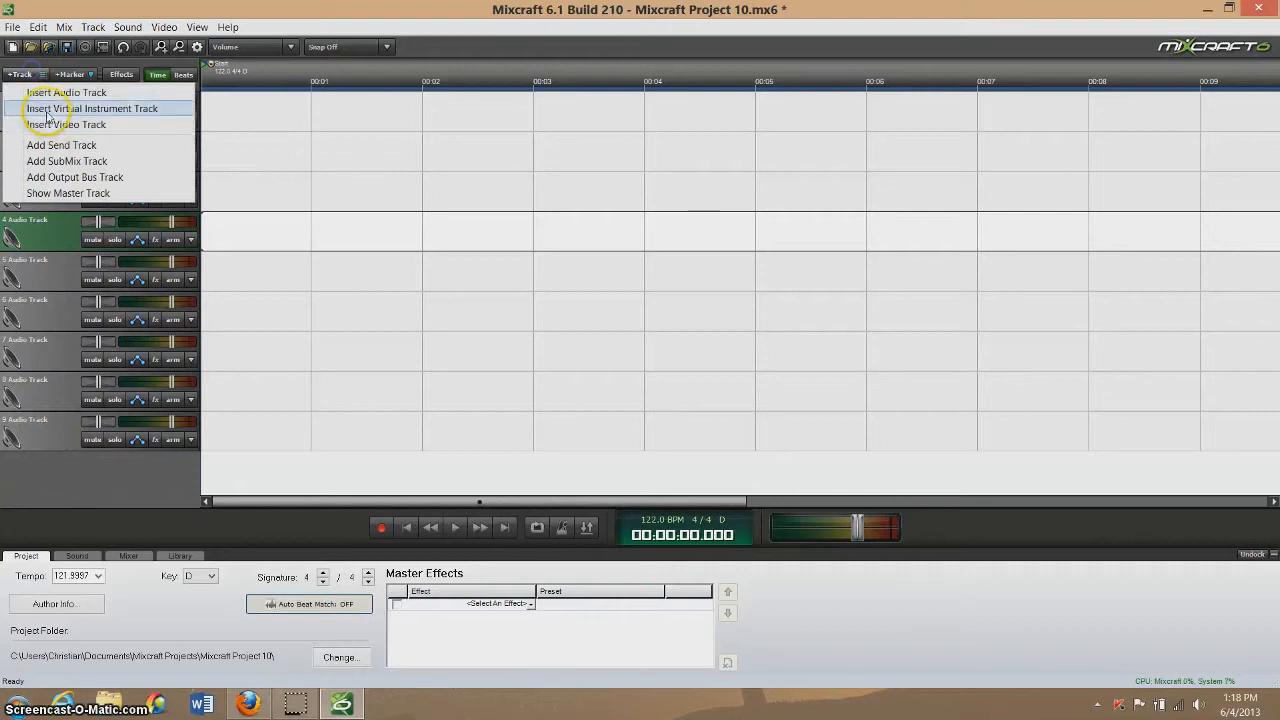
click(46, 110)
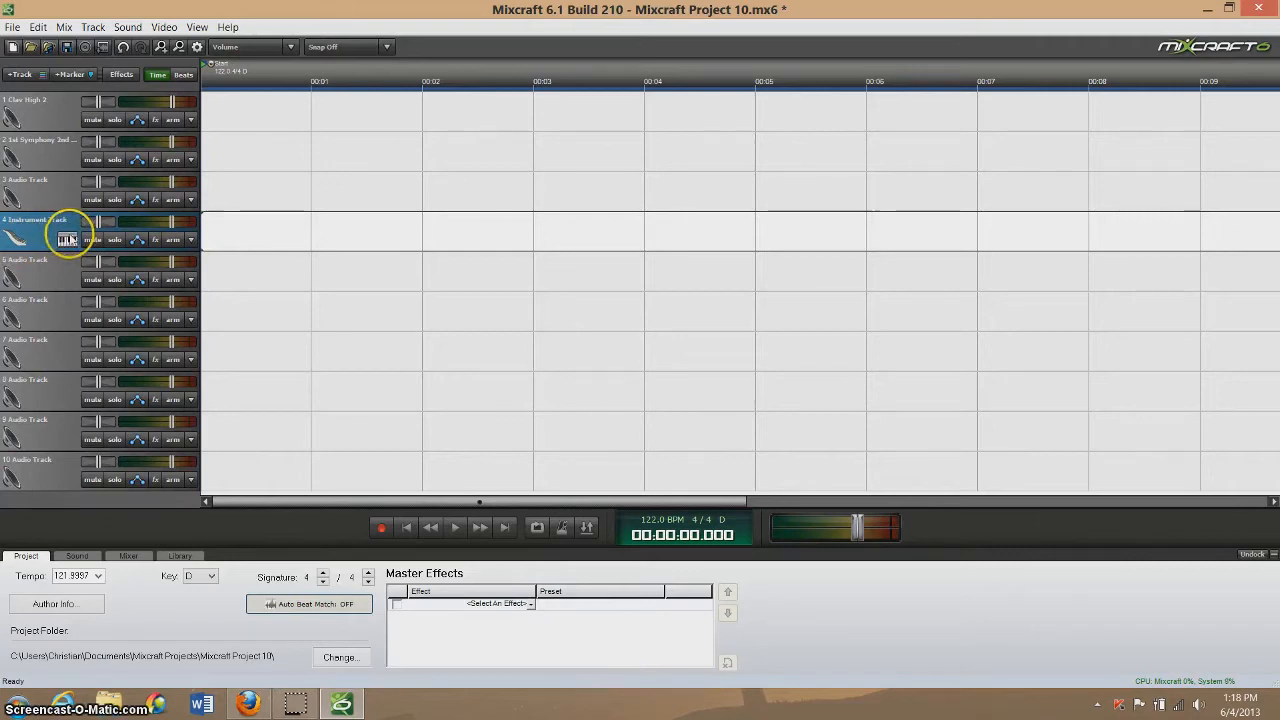
click(20, 74)
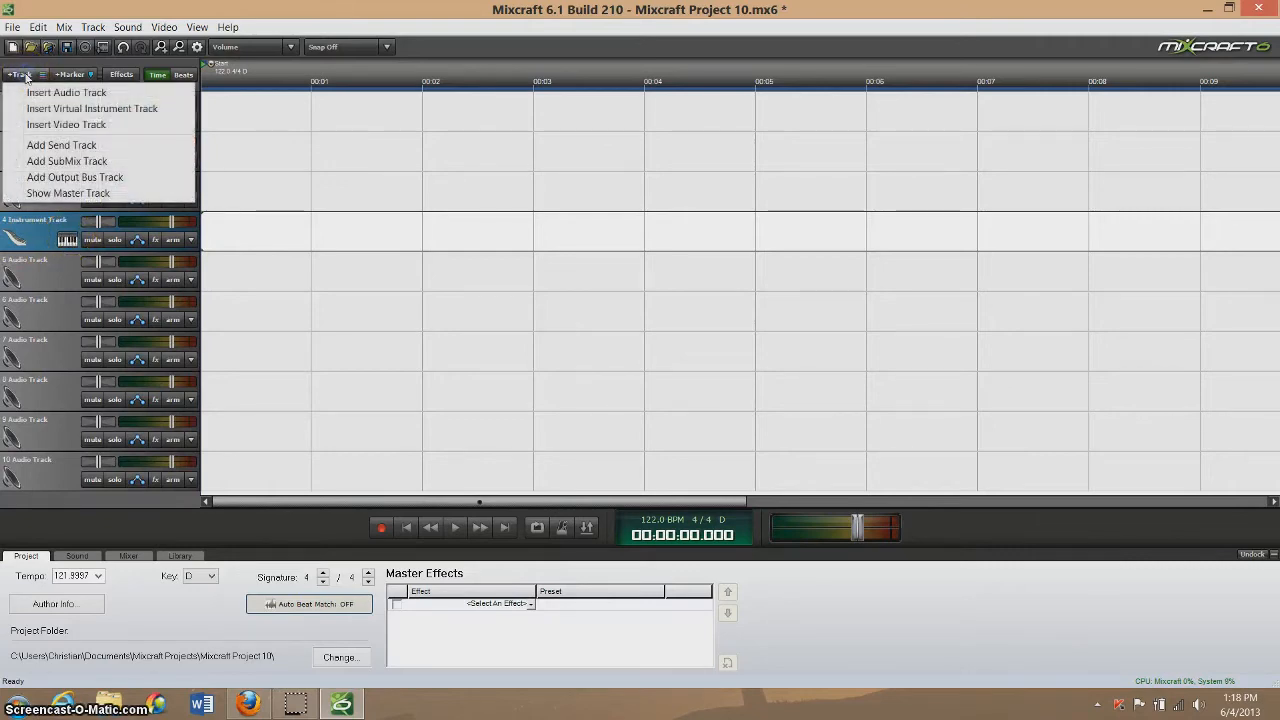
click(57, 126)
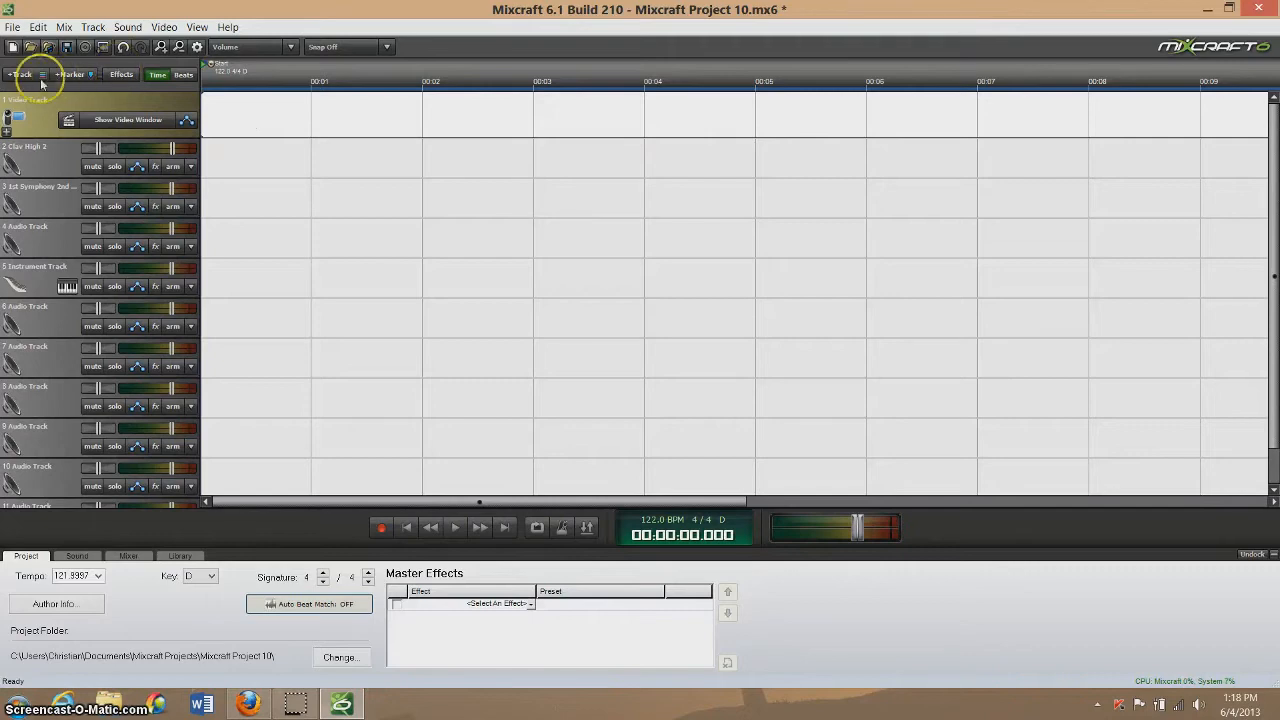
Step: Delete the video track and the virtual instrument track from the project
right_click(34, 128)
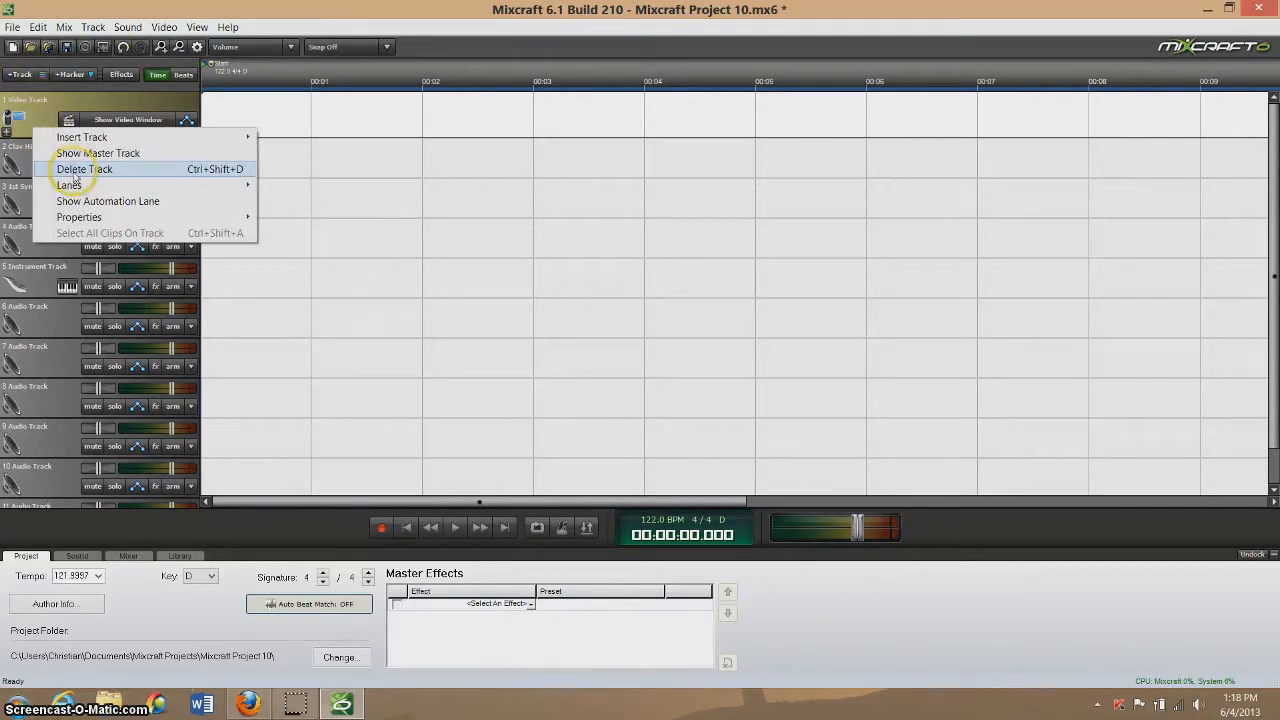
click(75, 170)
right_click(35, 236)
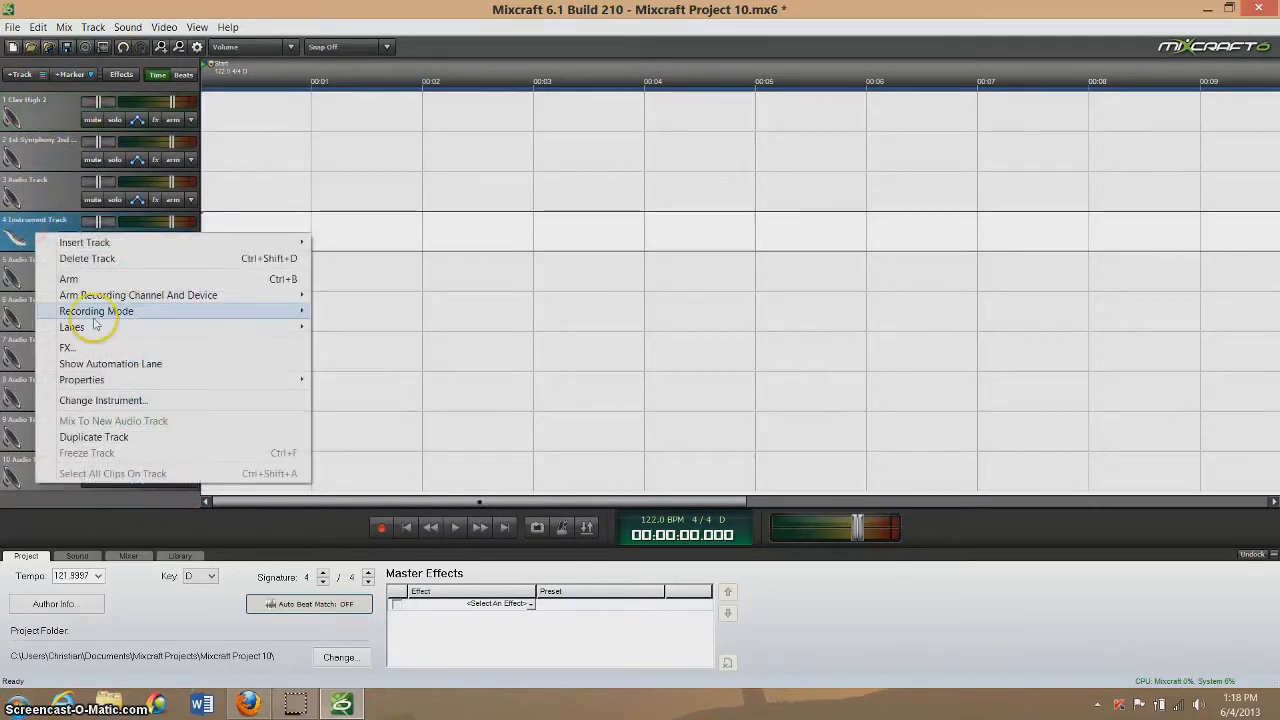
click(68, 261)
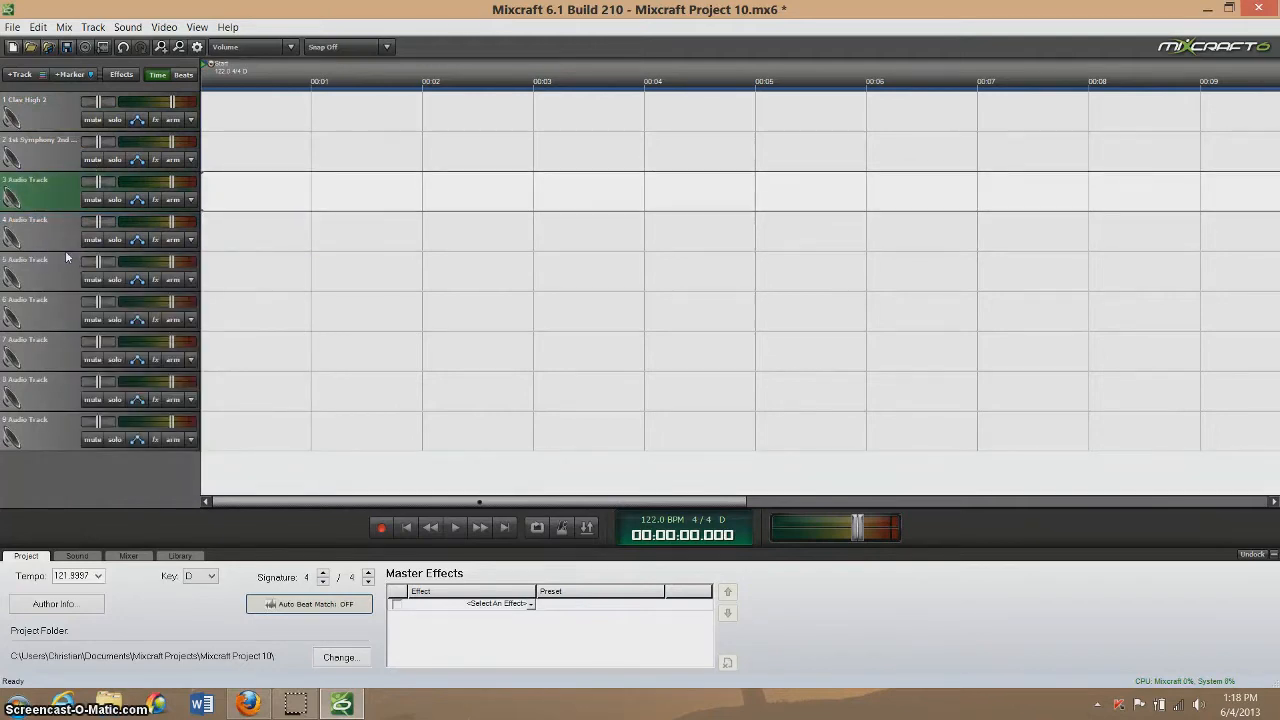
Step: Review the options for saving, copying project files, mixing down and burning a CD, and open the Sound Device preferences
click(13, 28)
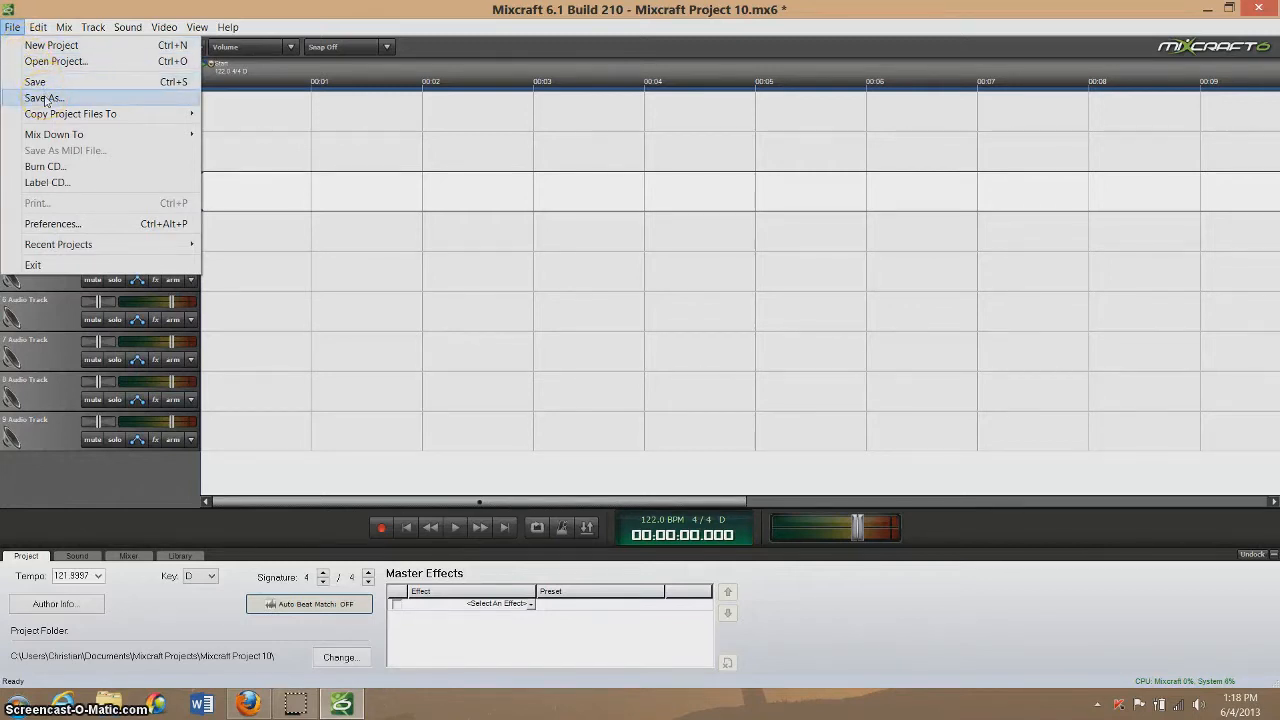
mouse_move(46, 119)
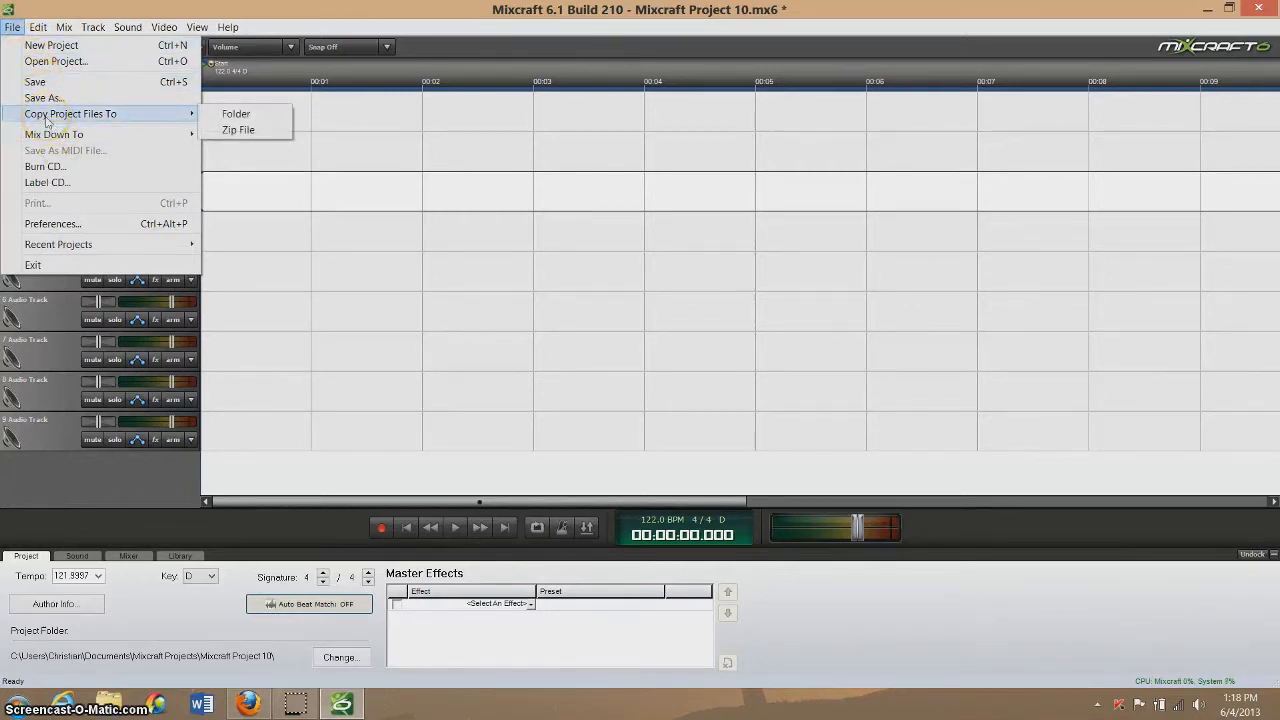
click(58, 137)
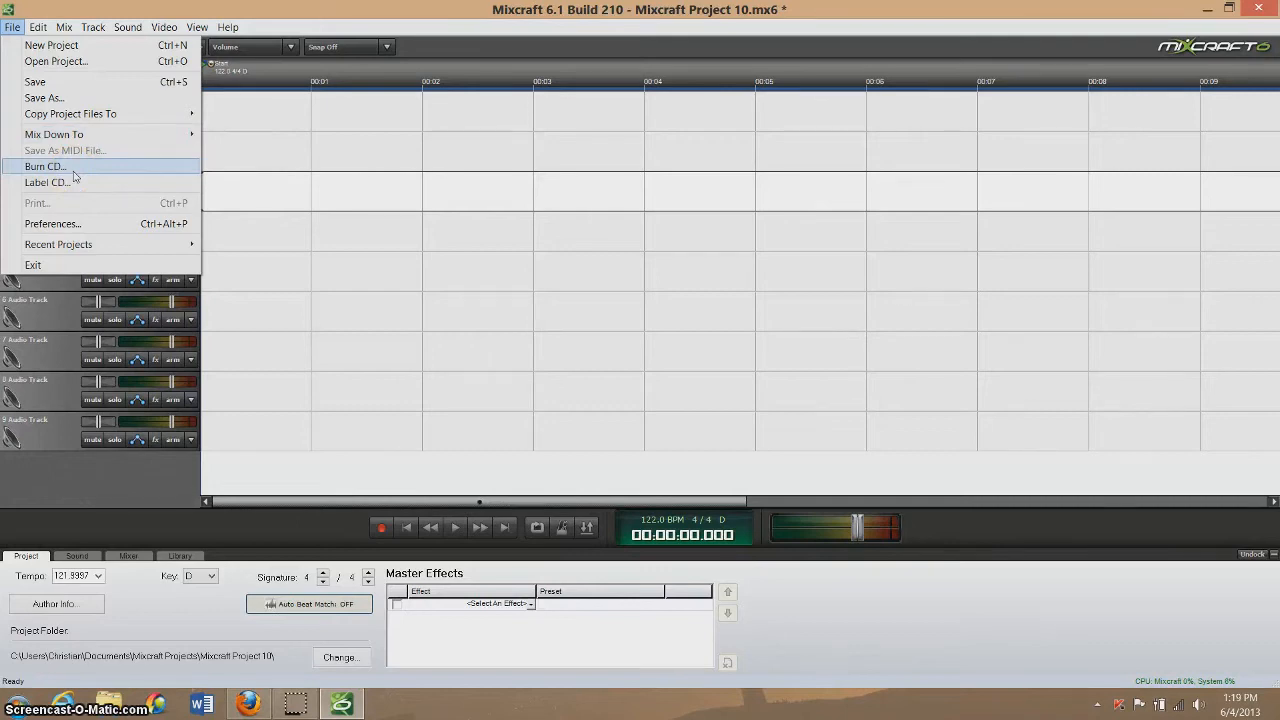
click(72, 229)
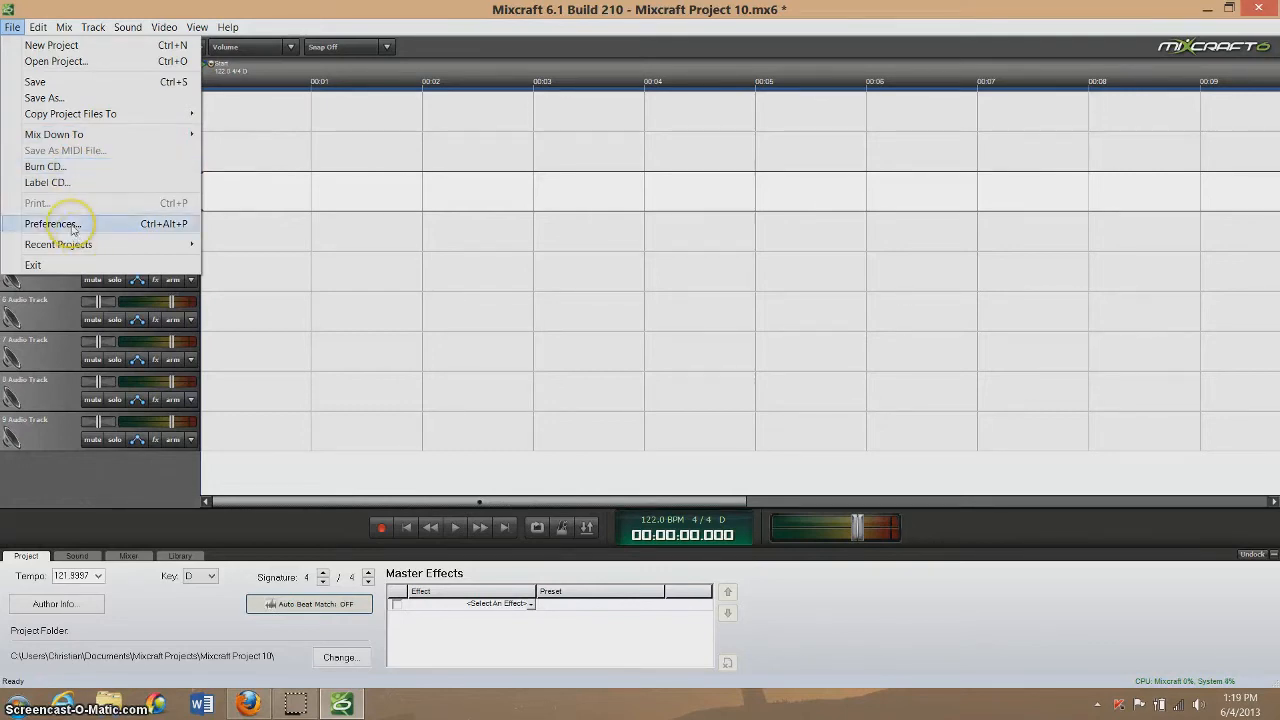
click(474, 208)
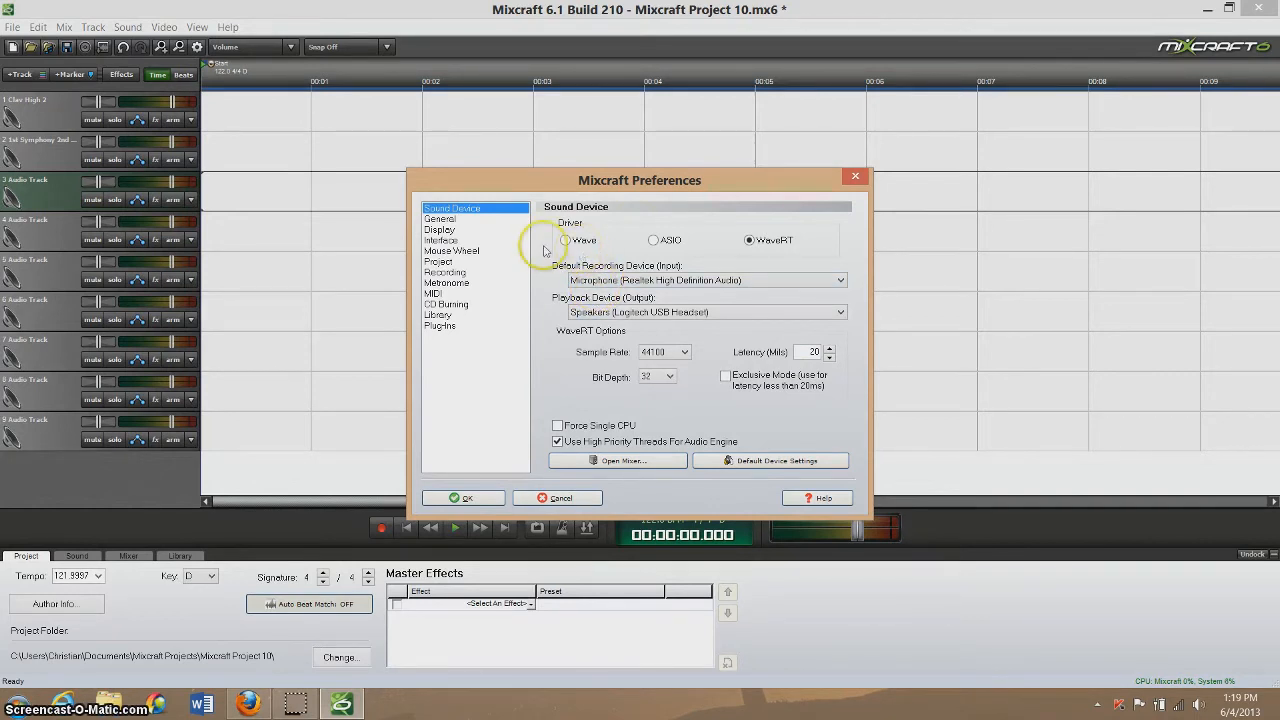
Step: Review the General and MIDI preferences, check the default MIDI input device choices, keep All MIDI Devices and accept the preferences
click(451, 220)
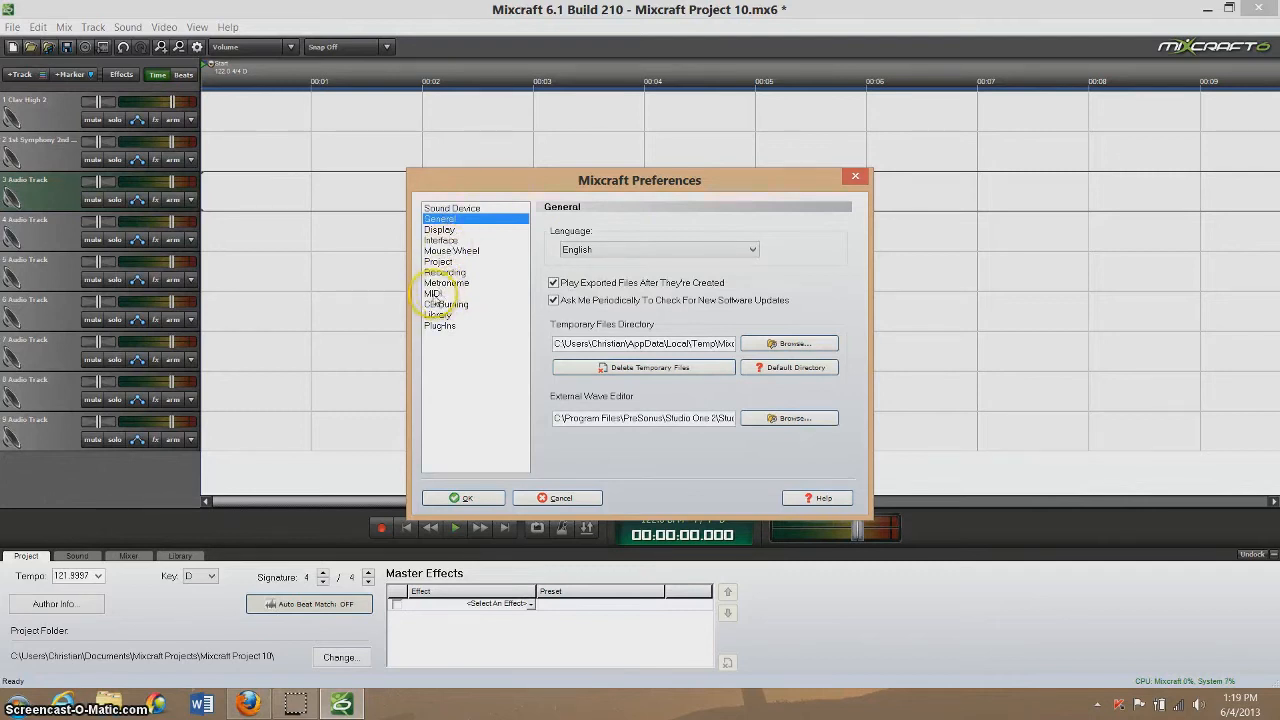
click(508, 294)
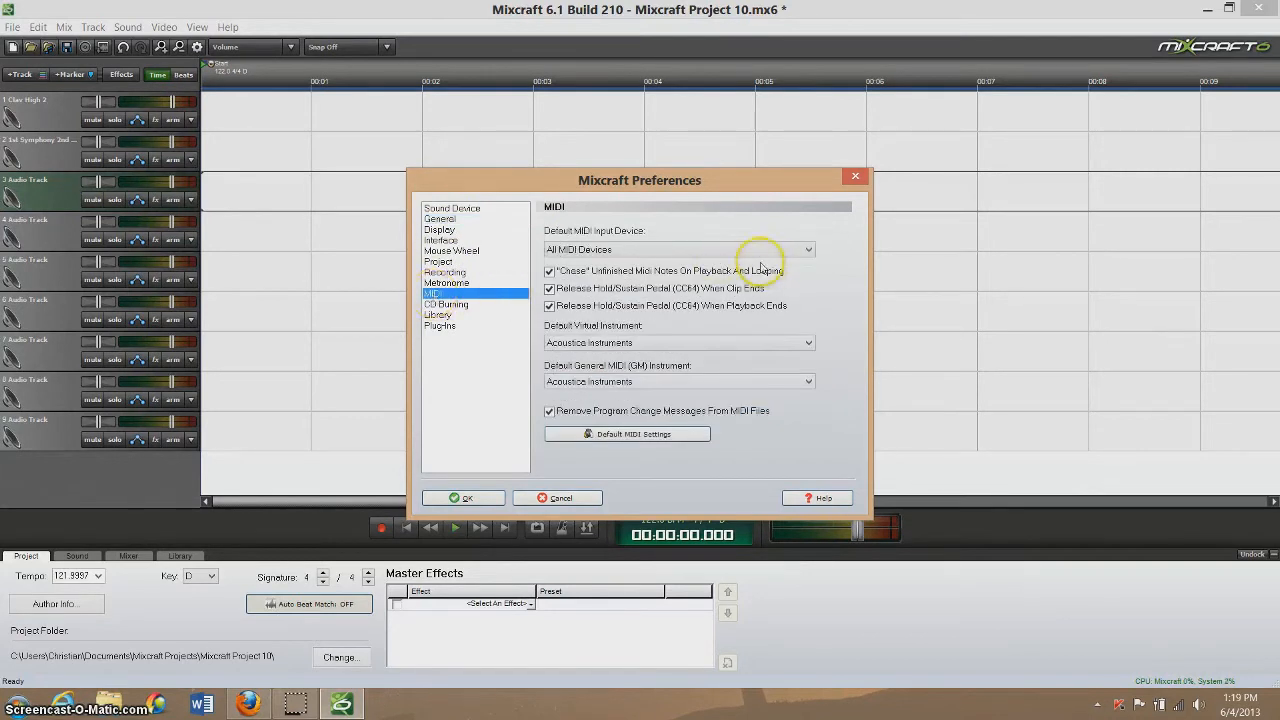
click(732, 249)
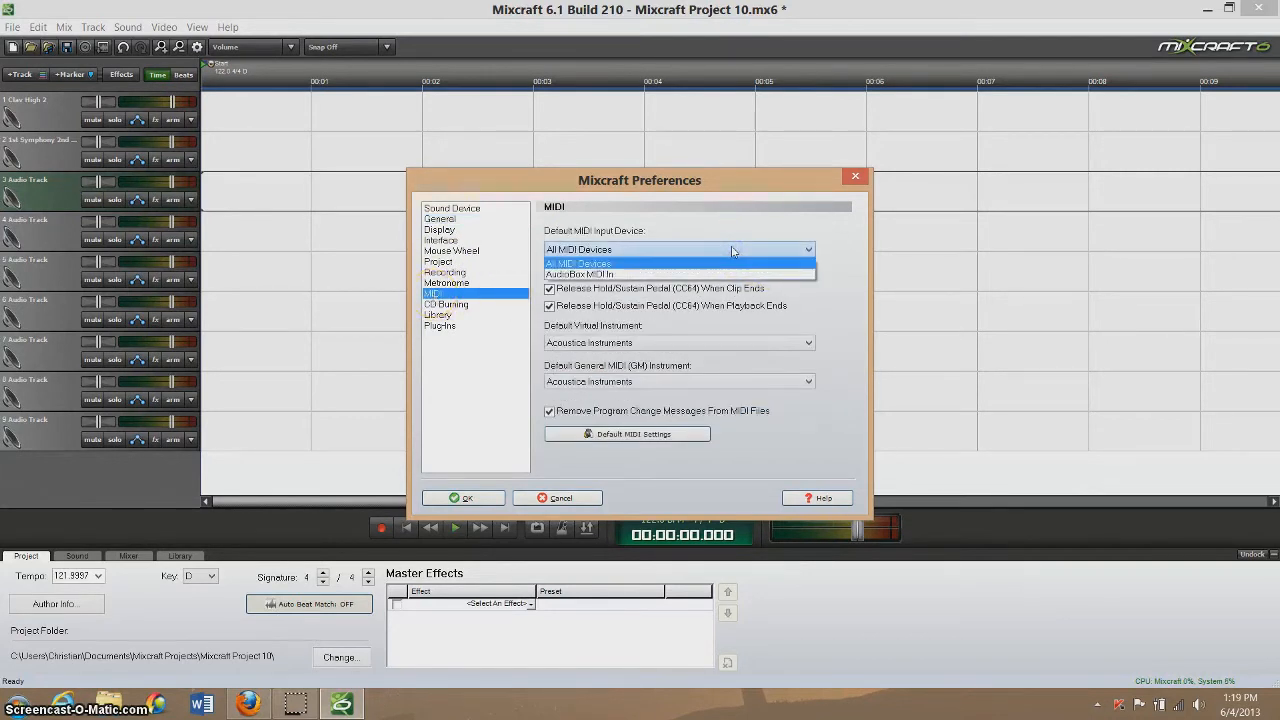
click(732, 249)
click(715, 253)
click(715, 253)
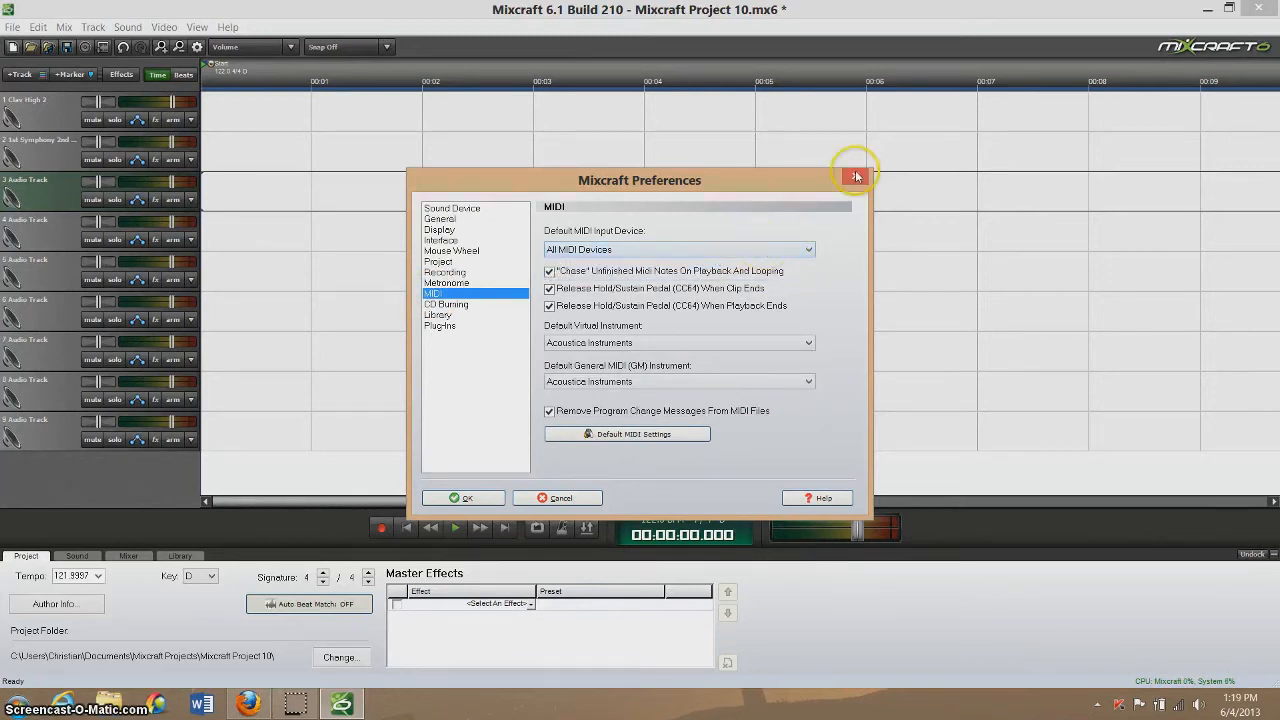
click(467, 498)
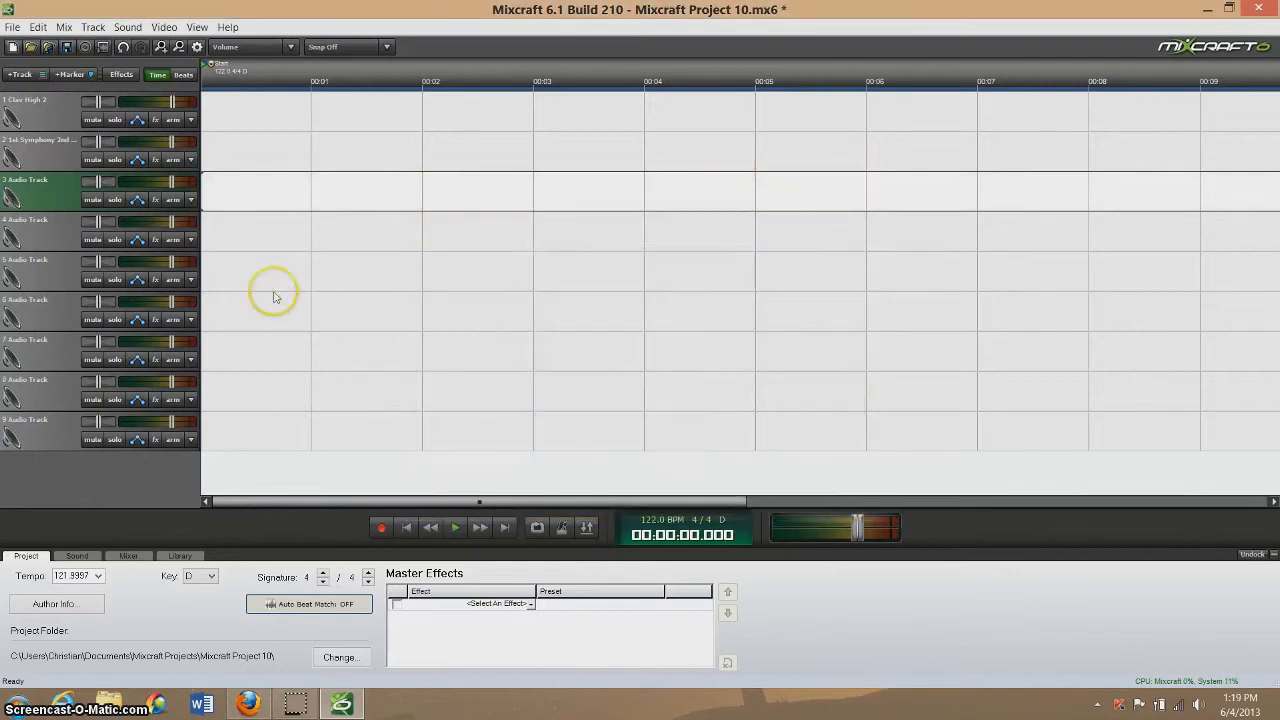
Step: Review the clip editing commands and the mix commands for playback, recording, master volume and metronome
click(38, 27)
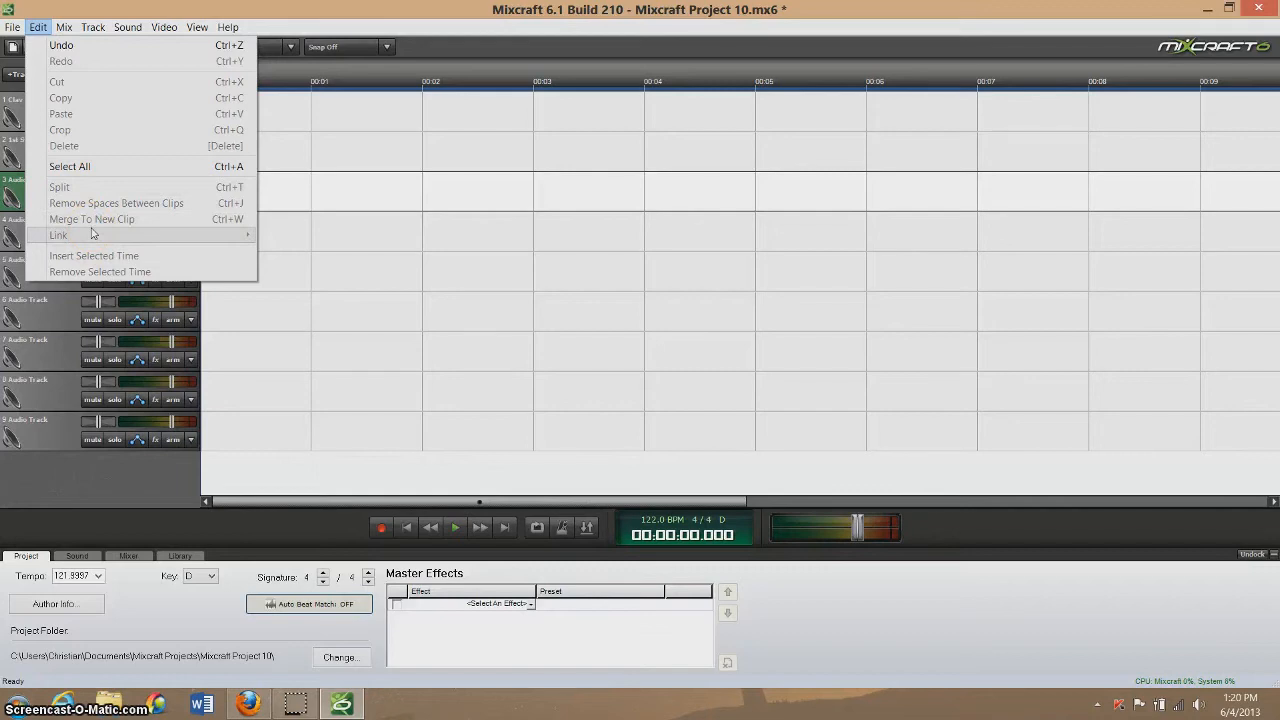
click(64, 27)
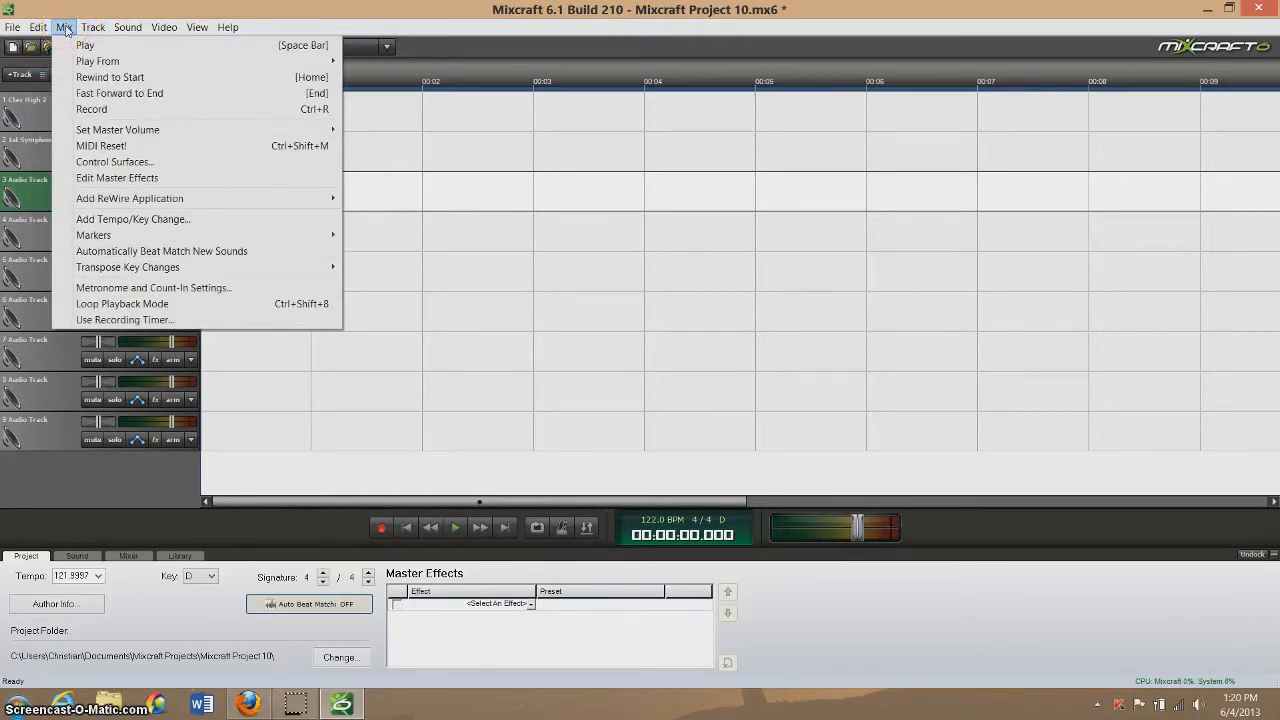
click(85, 45)
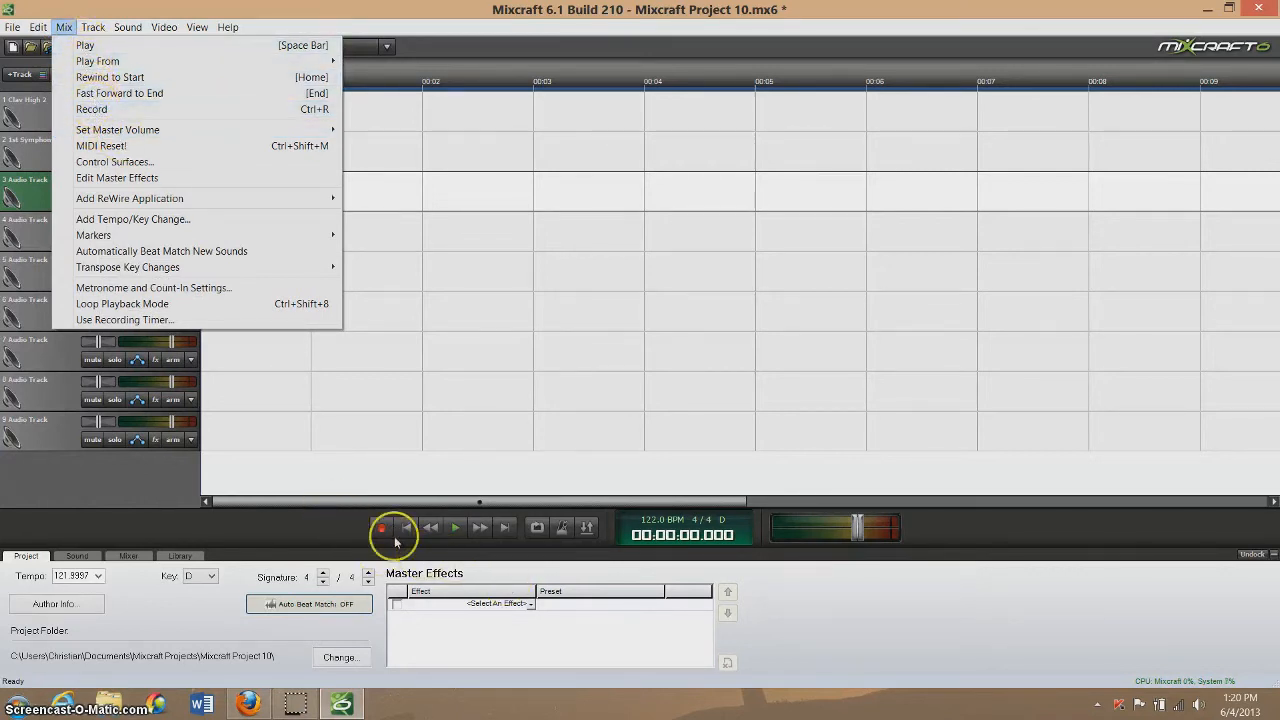
mouse_move(103, 60)
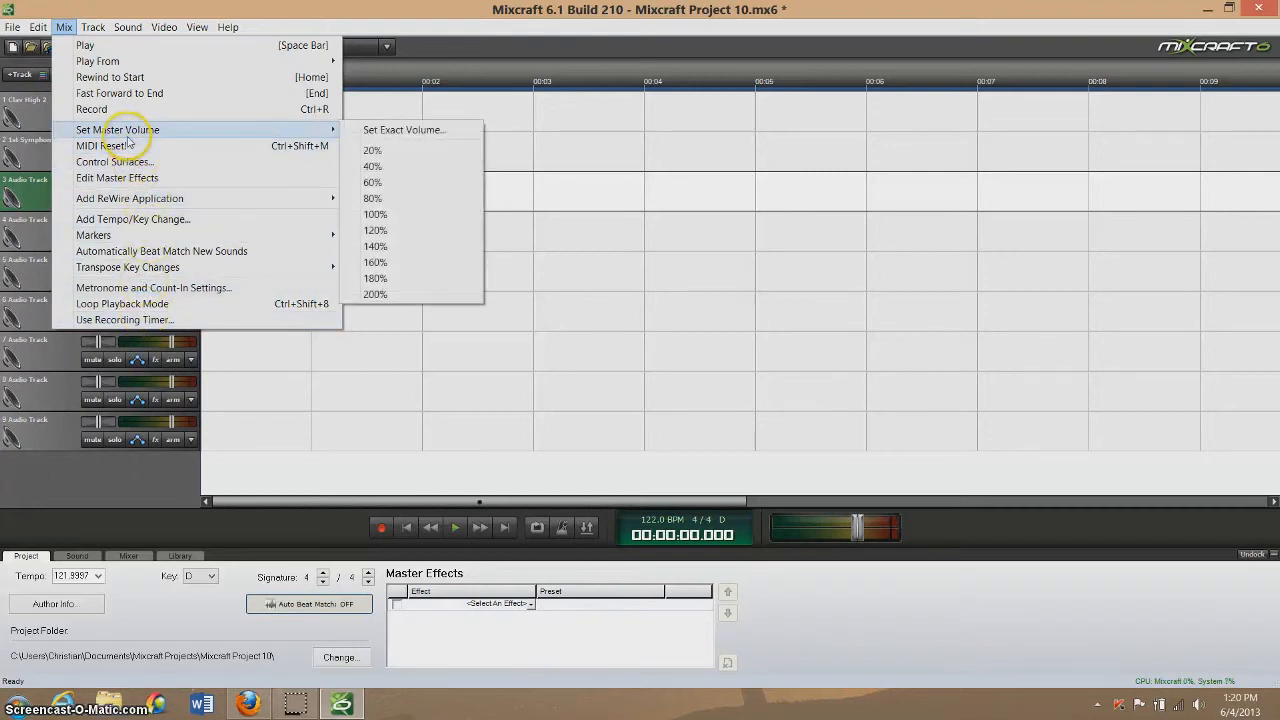
Step: Review the track commands, including the color and height properties, lanes, arming and recording mode
mouse_move(91, 22)
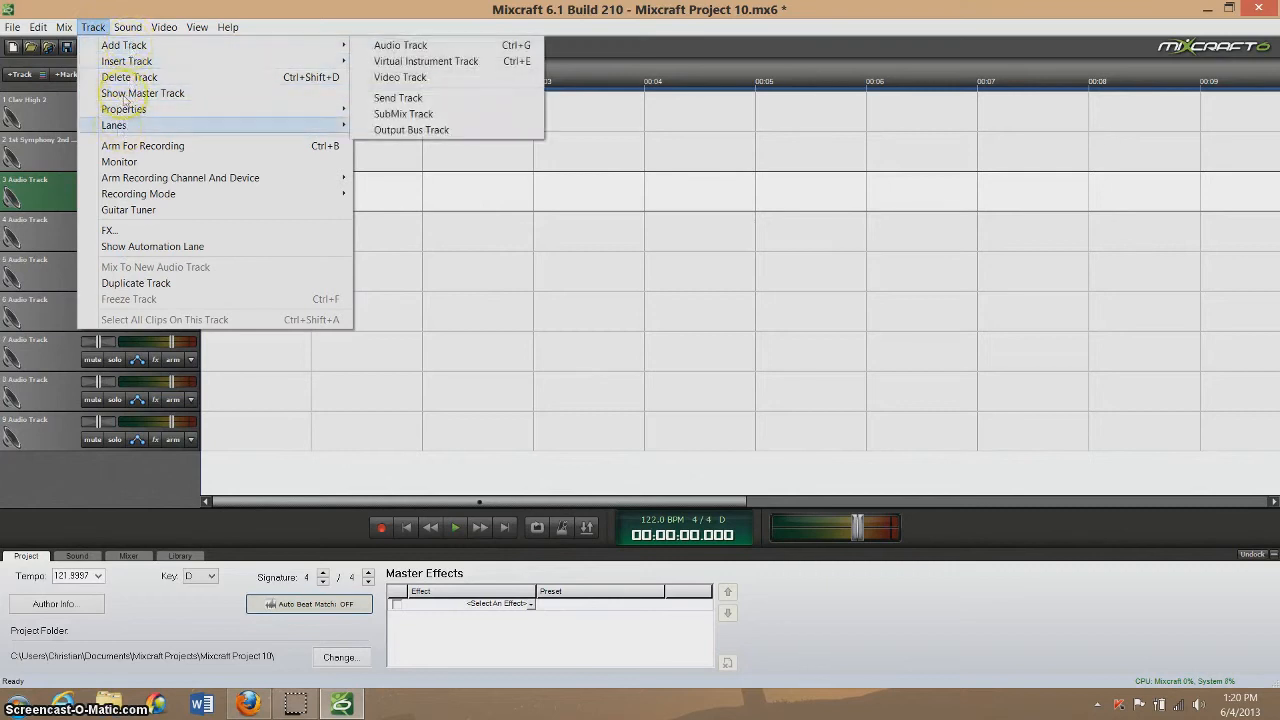
mouse_move(117, 128)
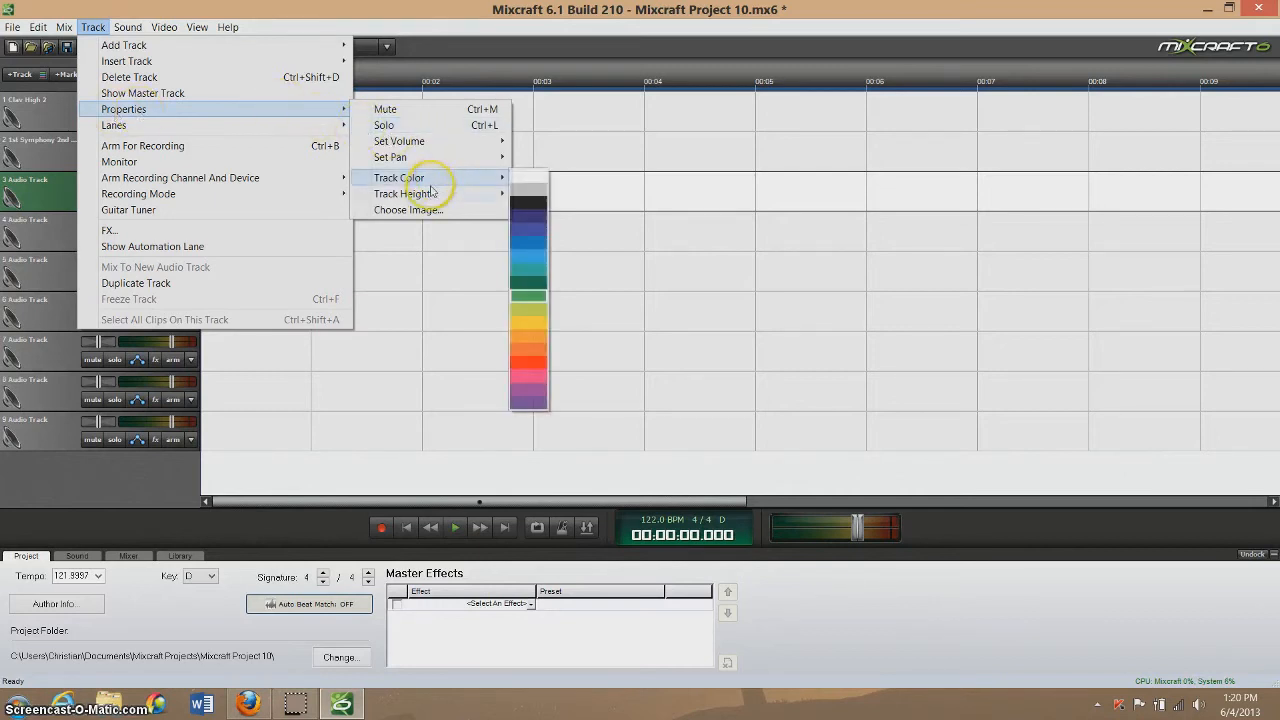
mouse_move(427, 195)
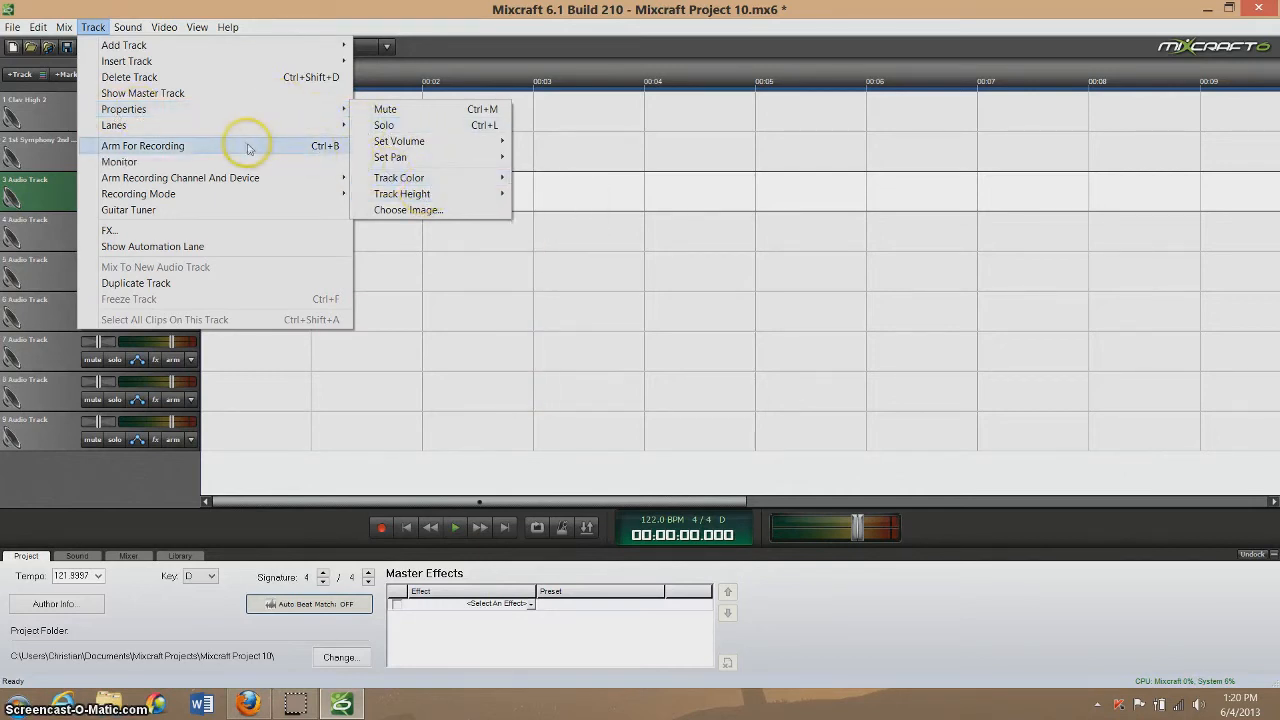
mouse_move(220, 128)
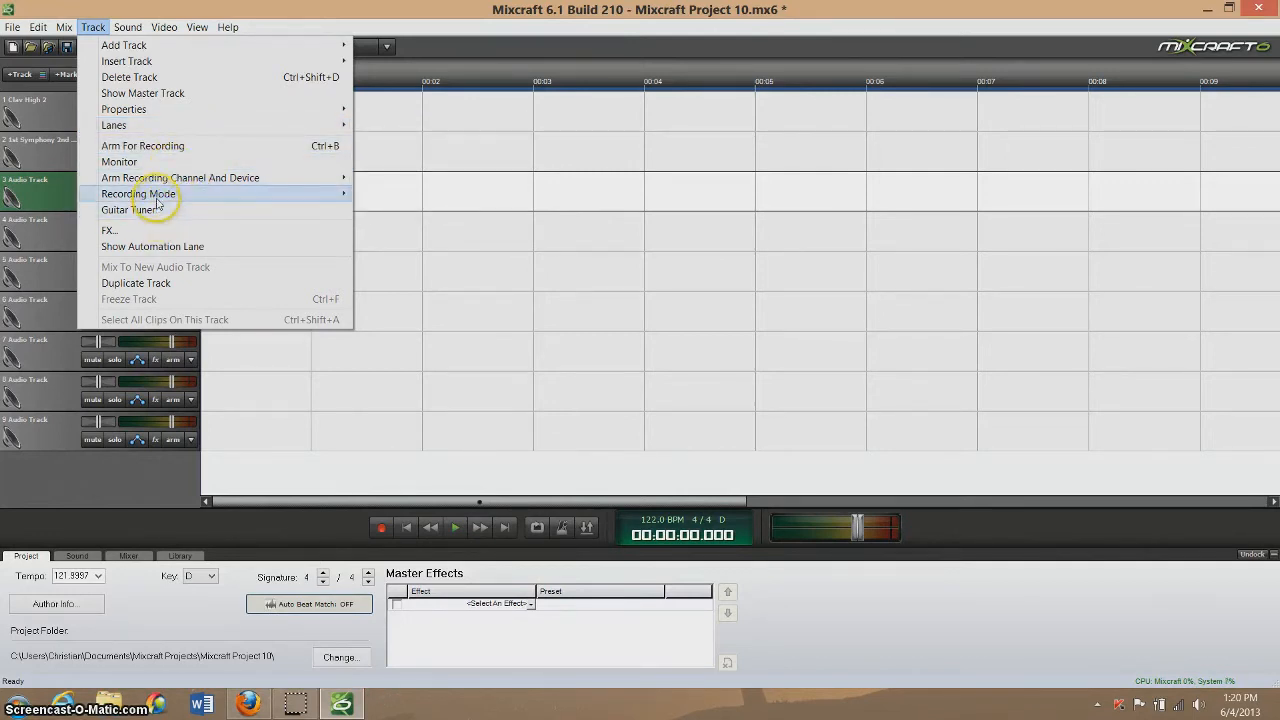
mouse_move(157, 204)
Step: Review the sound, video, view and help commands, and leave without choosing any
mouse_move(130, 28)
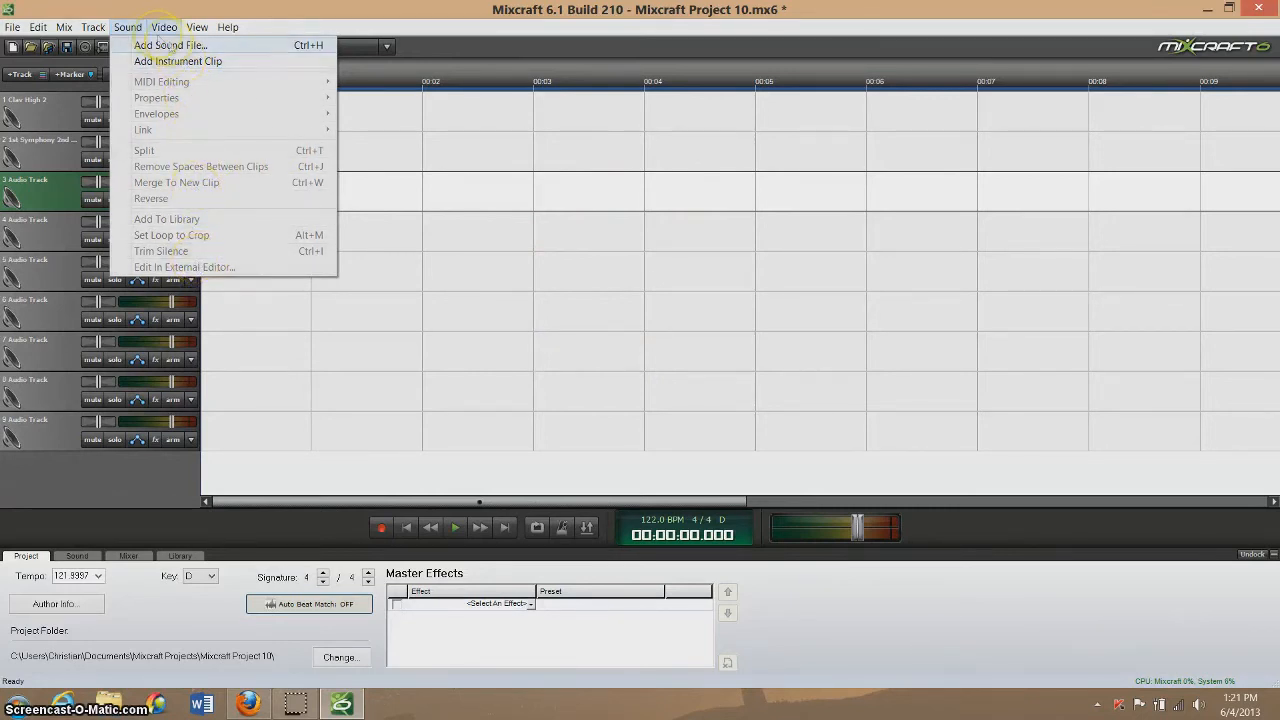
mouse_move(164, 30)
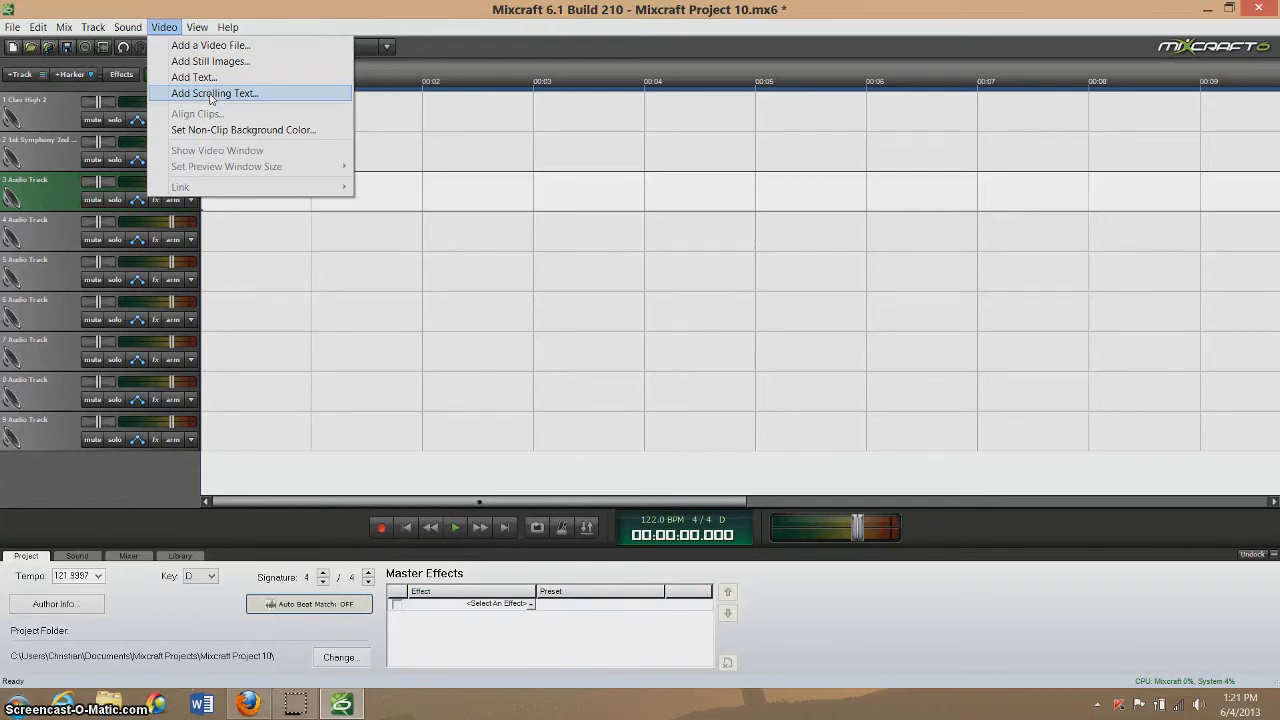
click(202, 30)
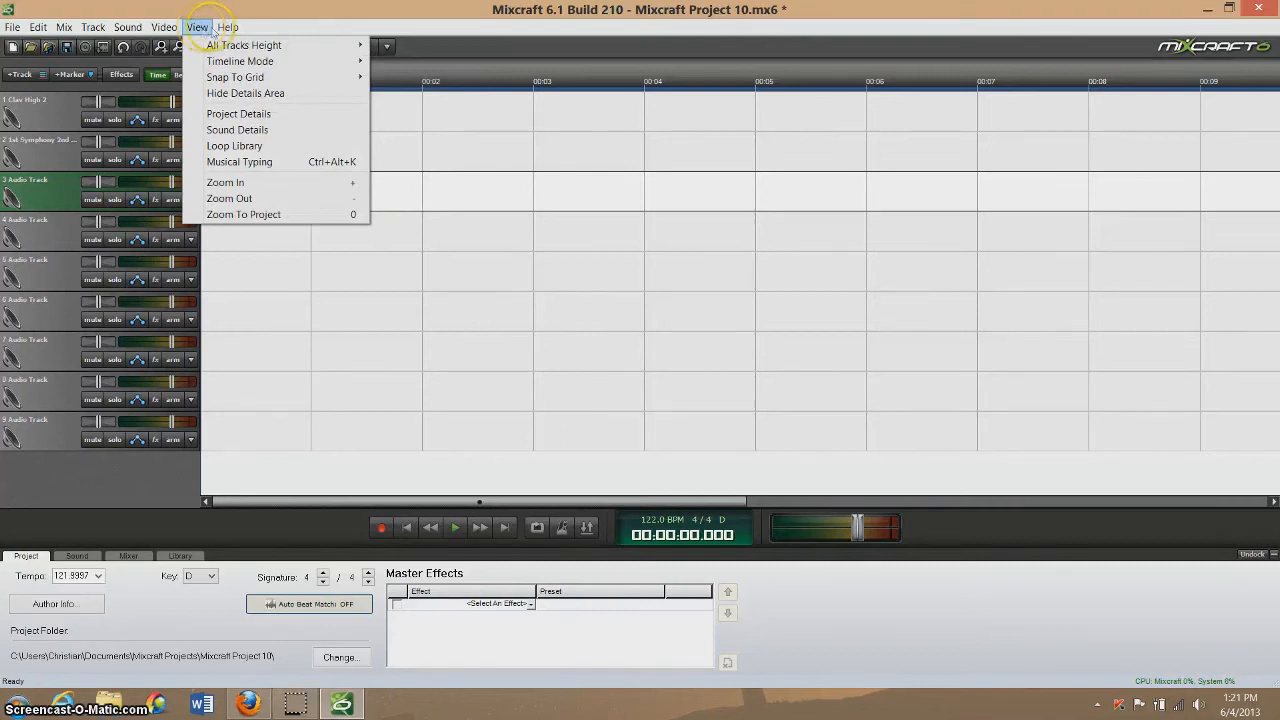
mouse_move(222, 30)
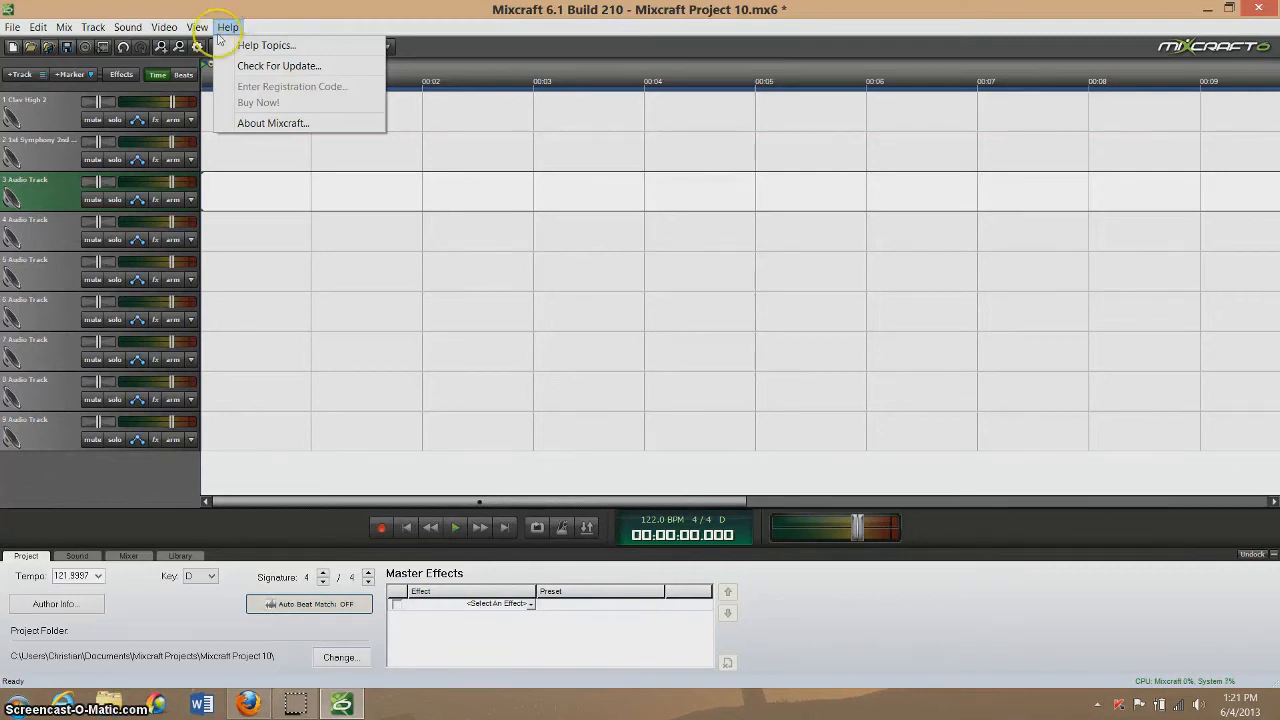
mouse_move(14, 28)
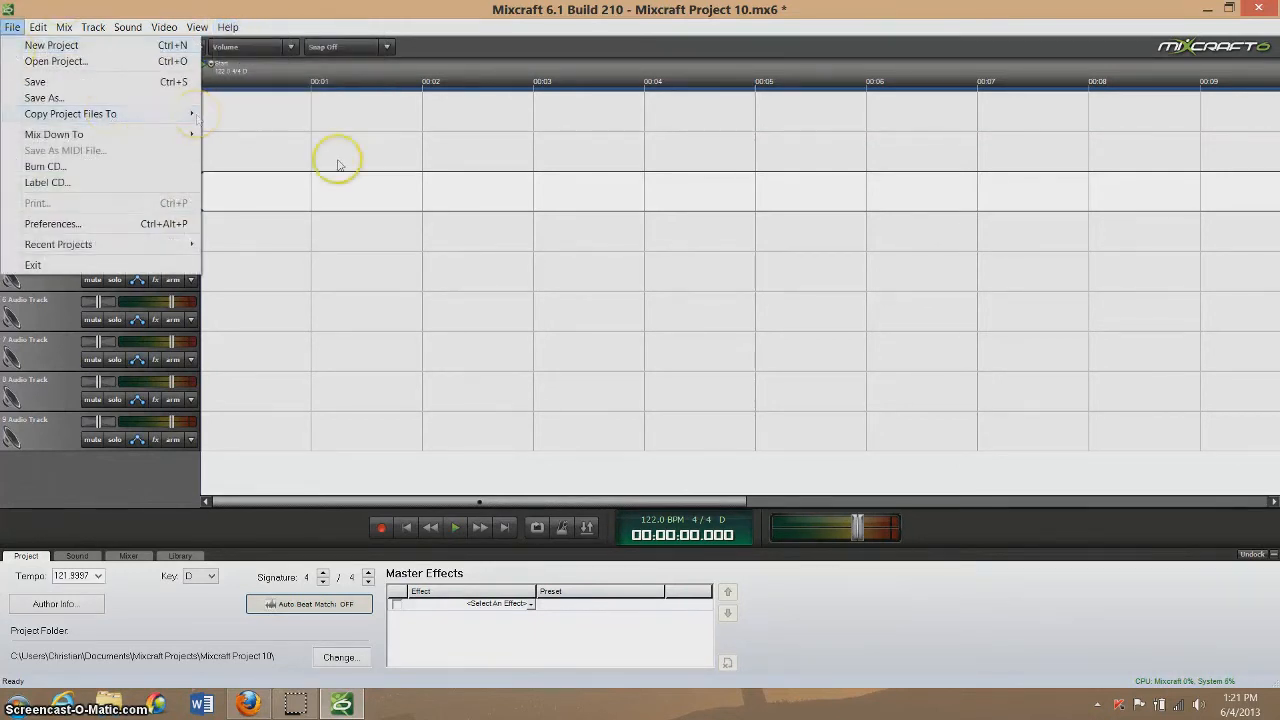
click(445, 49)
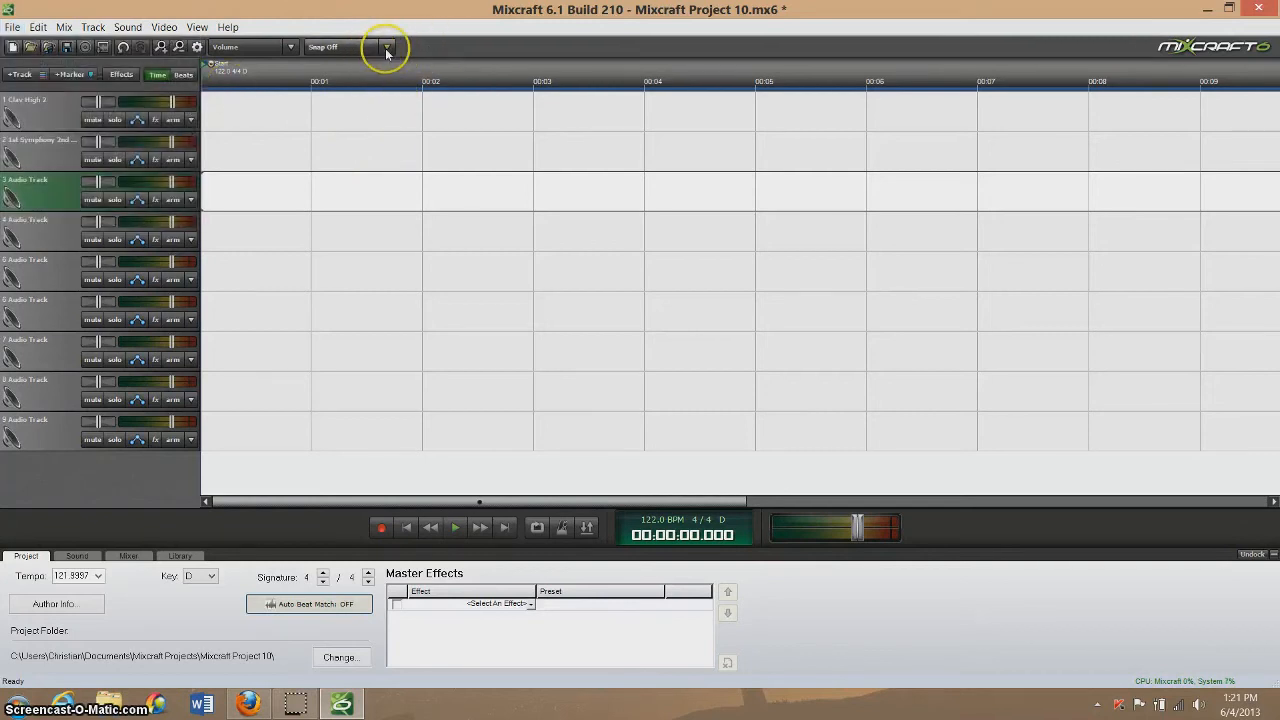
Step: Check the automation parameters without changing Volume, and set the grid snapping to 1/4 notes
click(292, 47)
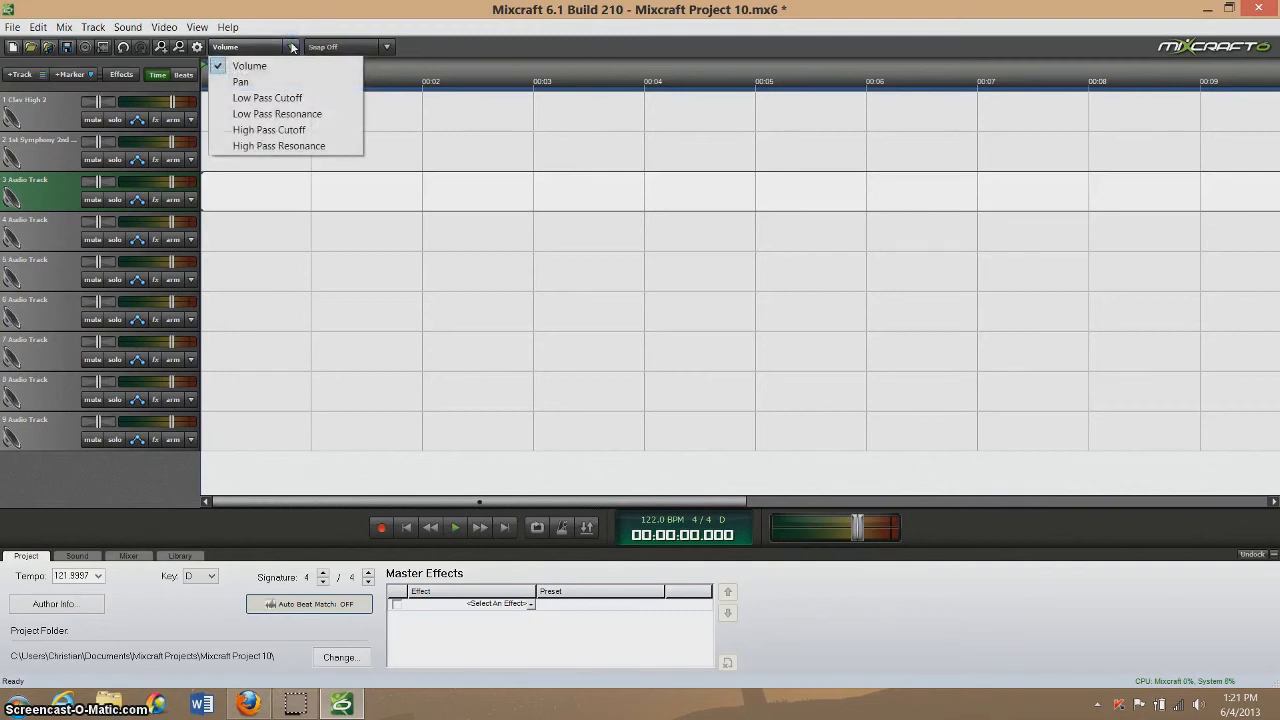
click(420, 46)
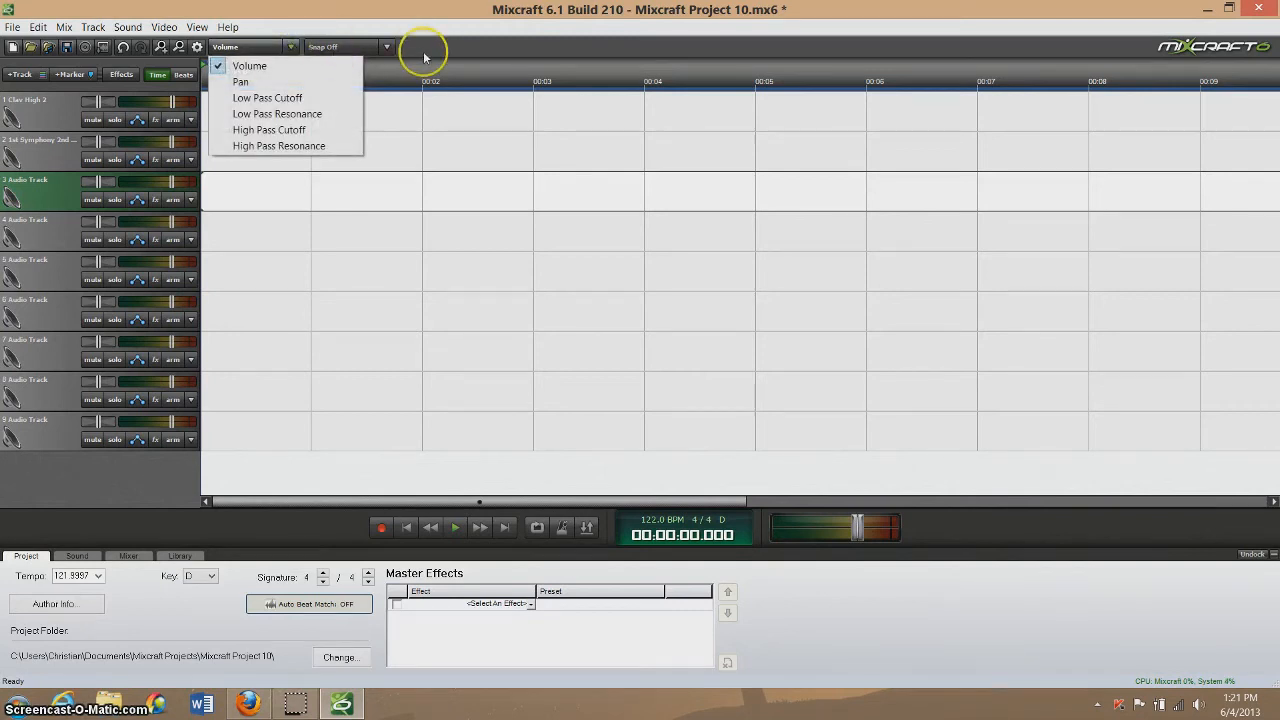
click(389, 47)
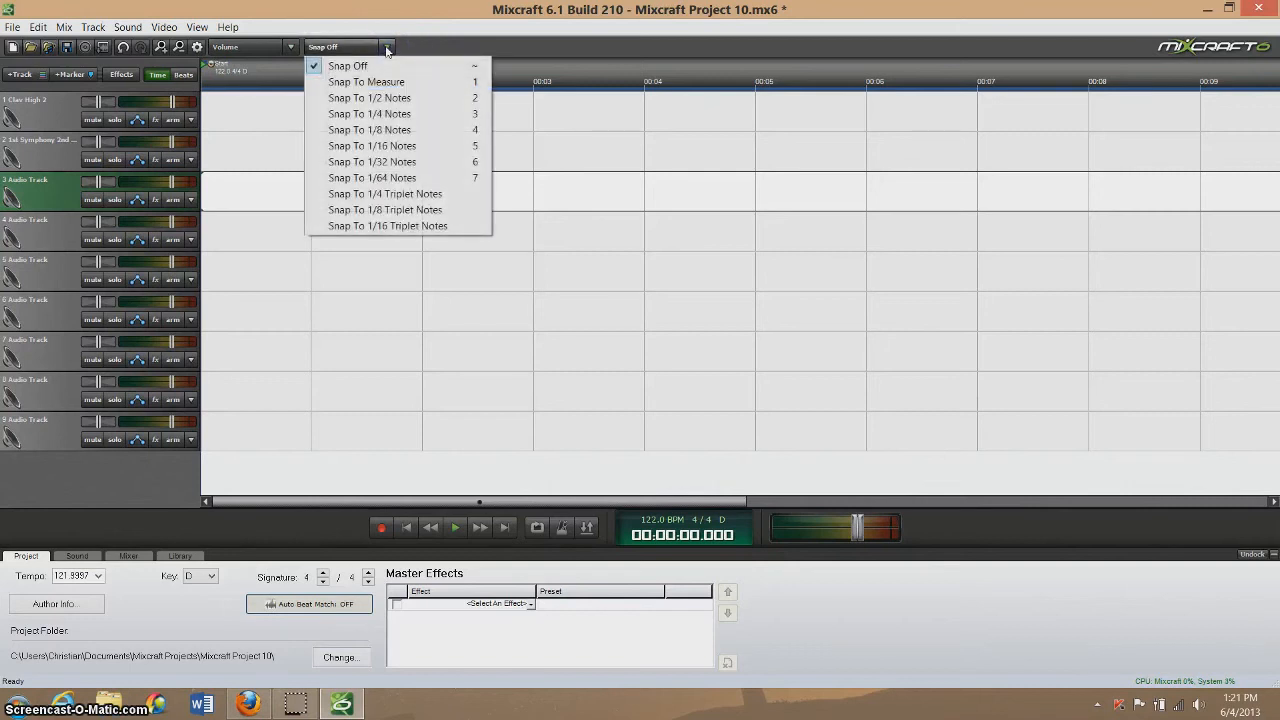
click(384, 114)
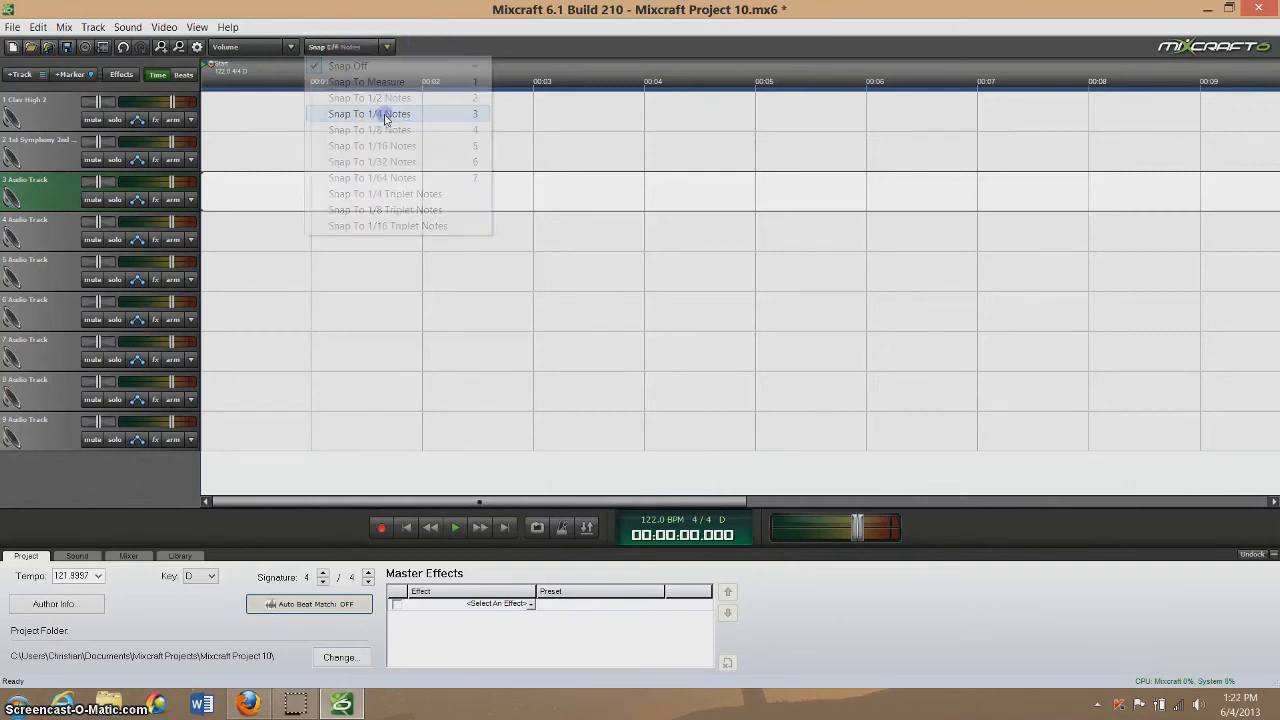
Step: Switch the timeline from time to beats and place the playhead on the second beat of measure 1
click(183, 75)
scroll(222, 125, down, 3)
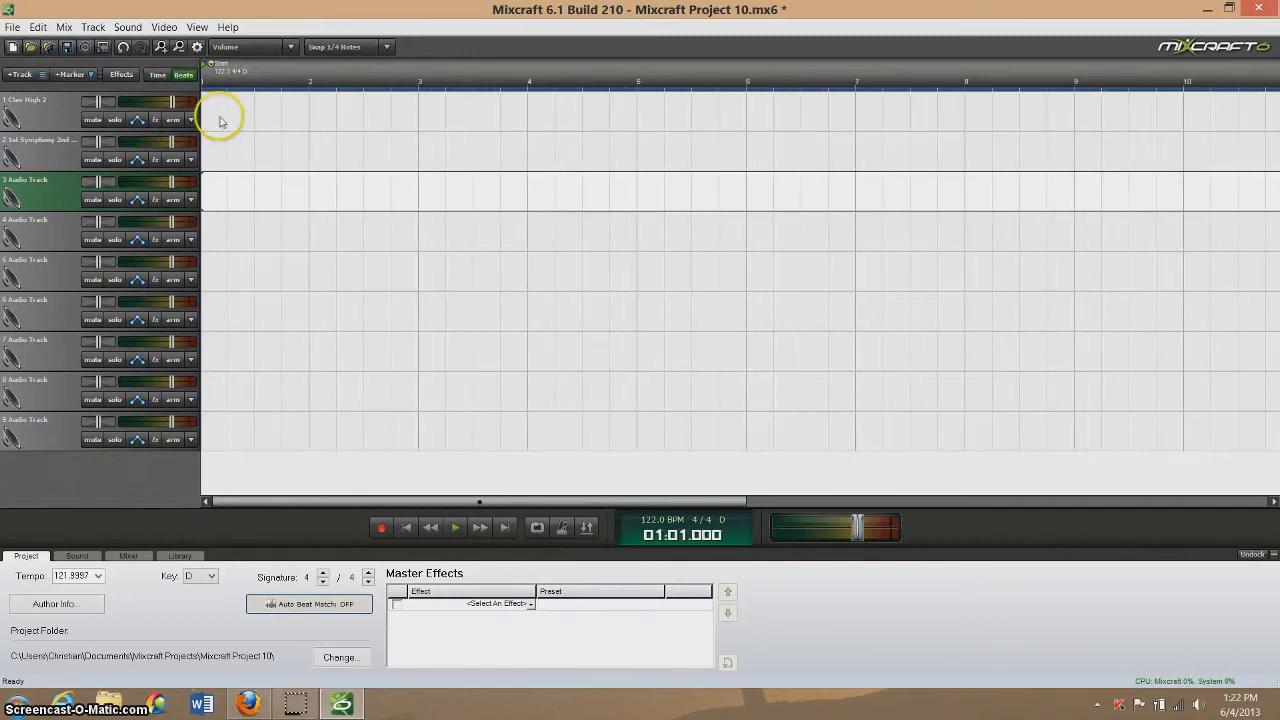
scroll(216, 100, up, 1)
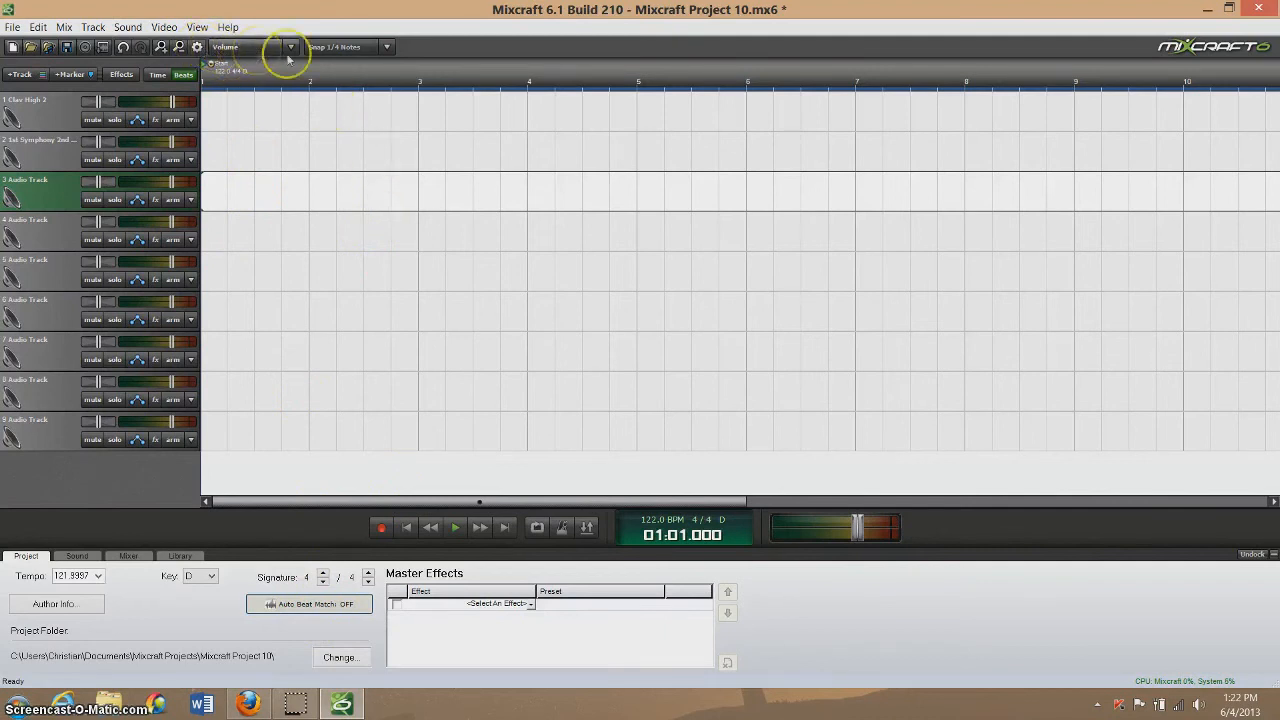
click(241, 82)
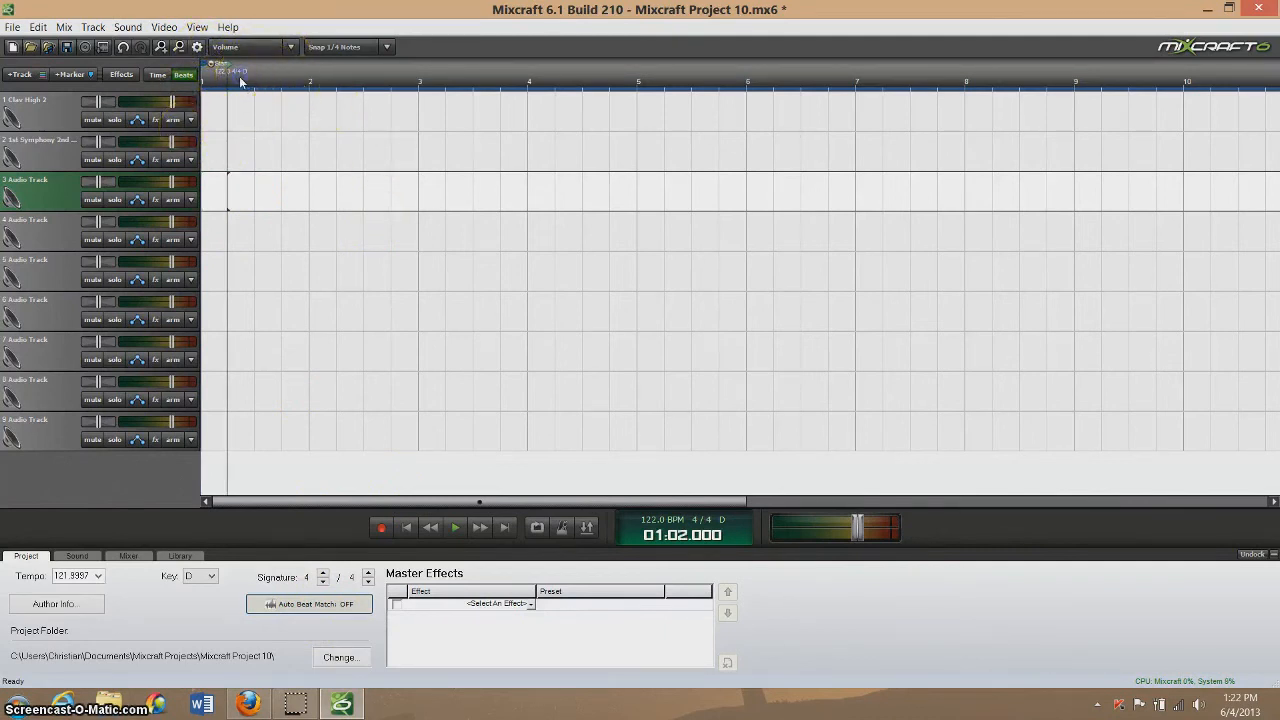
Step: Look over the track types that can be inserted or added, including send, submix, output bus and master tracks
click(20, 75)
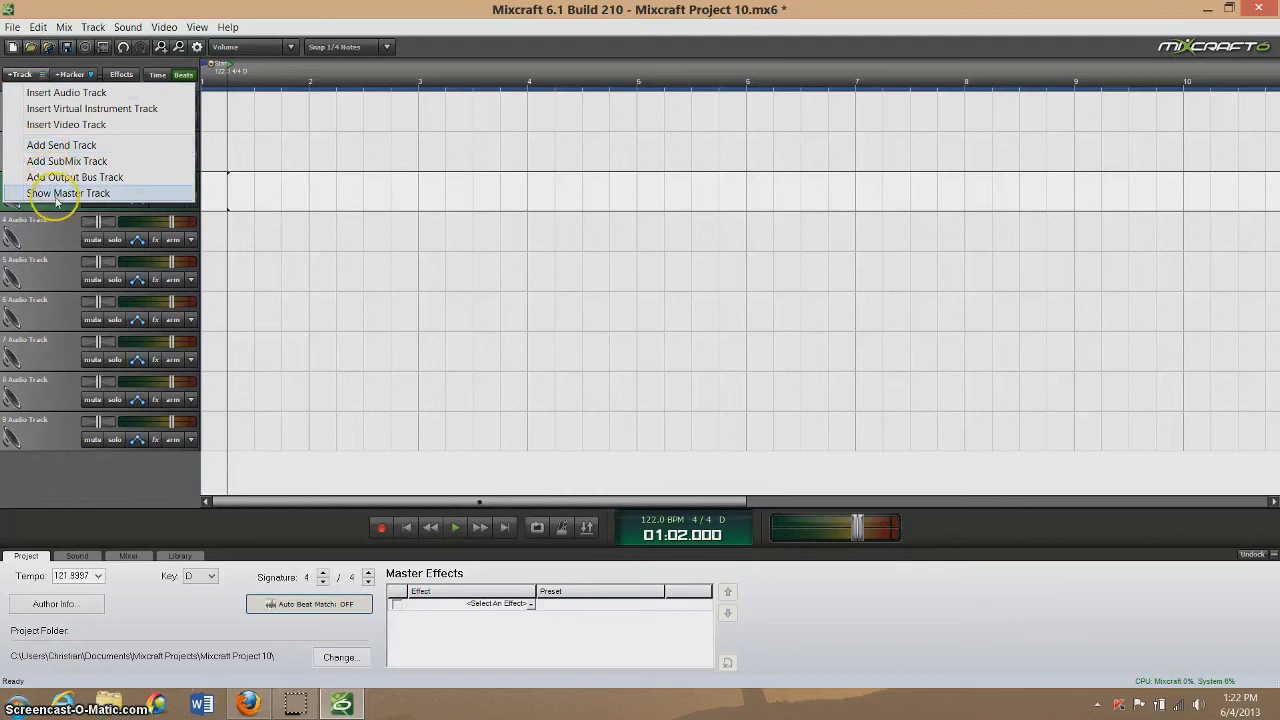
click(20, 75)
click(22, 75)
click(22, 75)
click(22, 75)
click(24, 74)
Step: Place the playhead at measure 2, view the settings for a new marker there, and cancel it
click(315, 82)
click(72, 75)
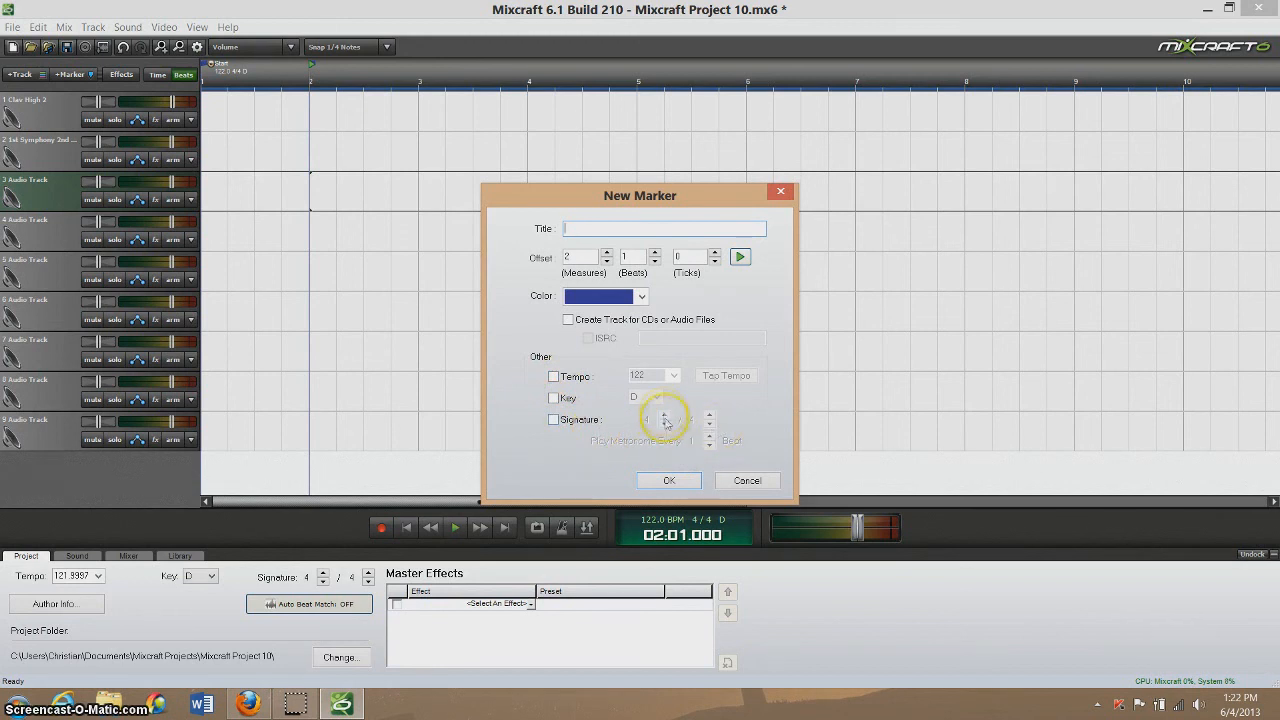
click(745, 480)
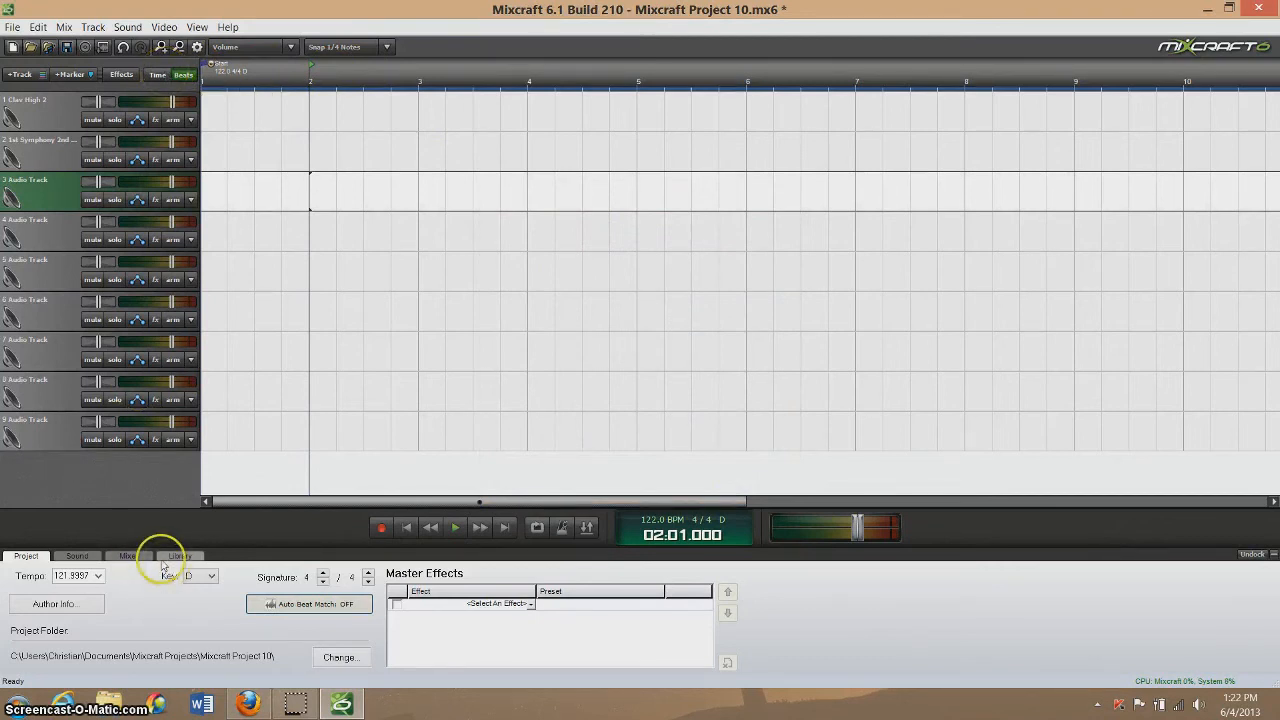
Step: Check where the master effects are accessed and return the playhead to the start of the project
click(122, 75)
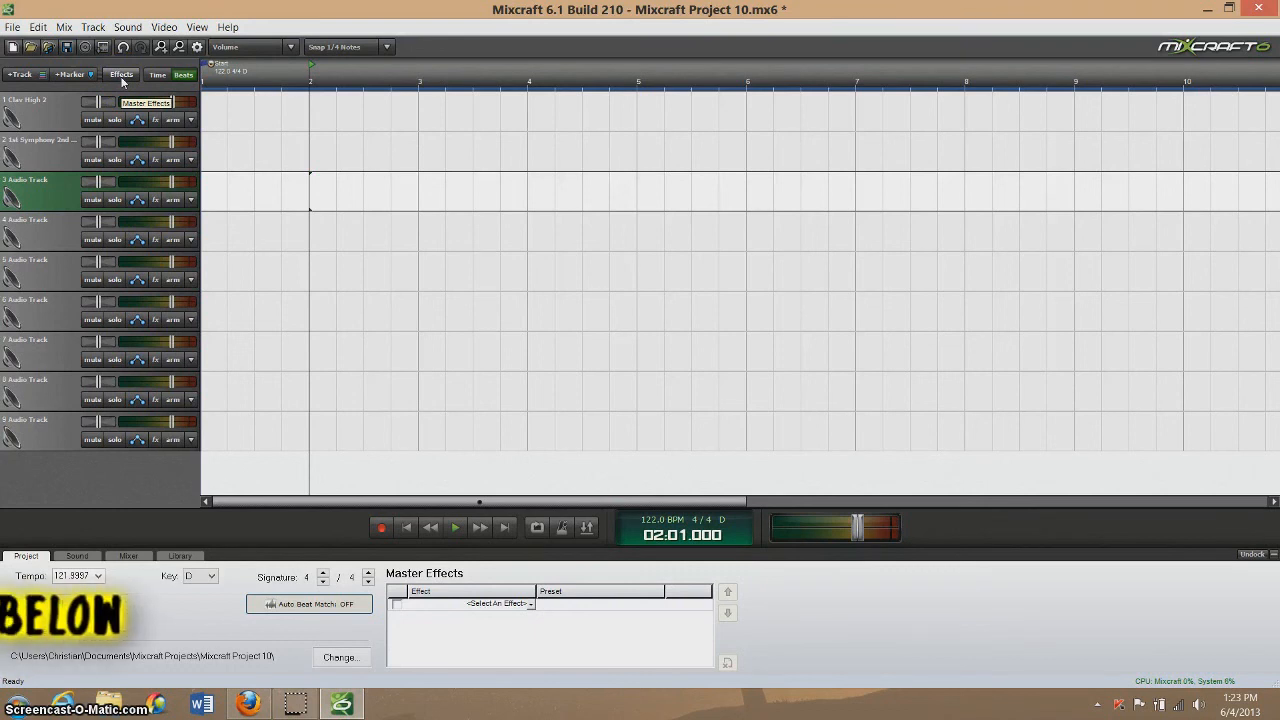
click(472, 302)
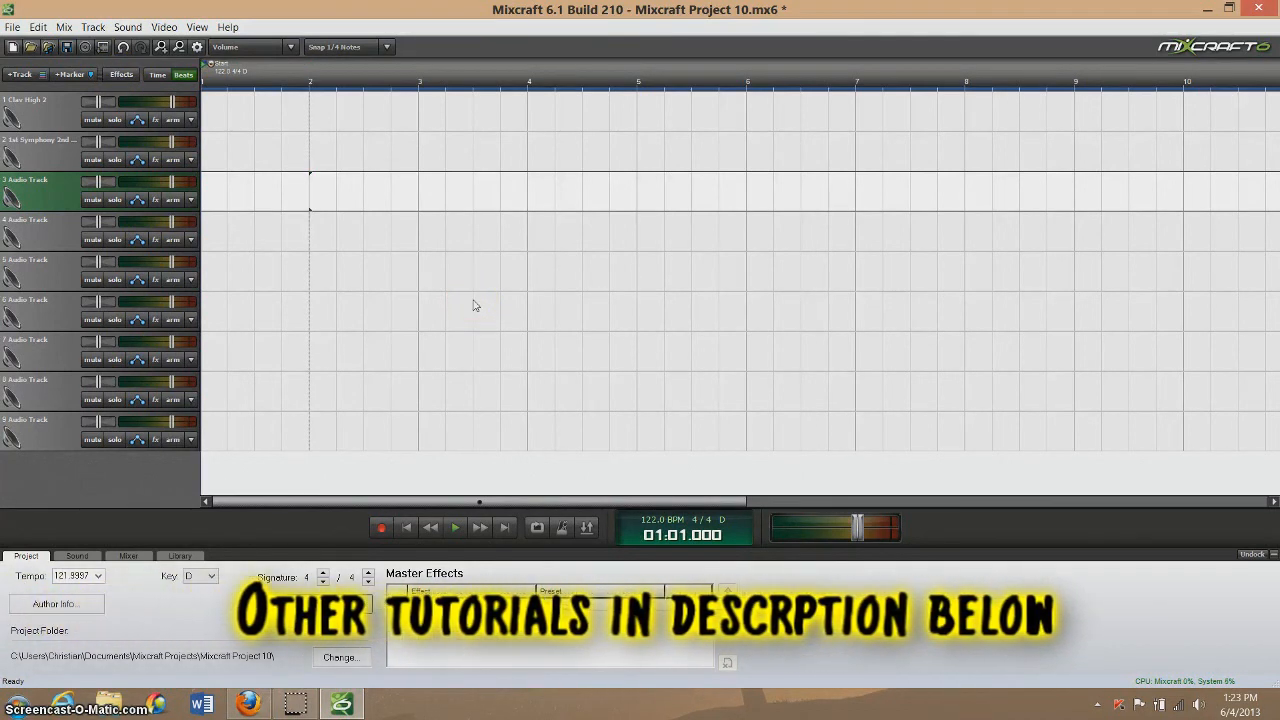